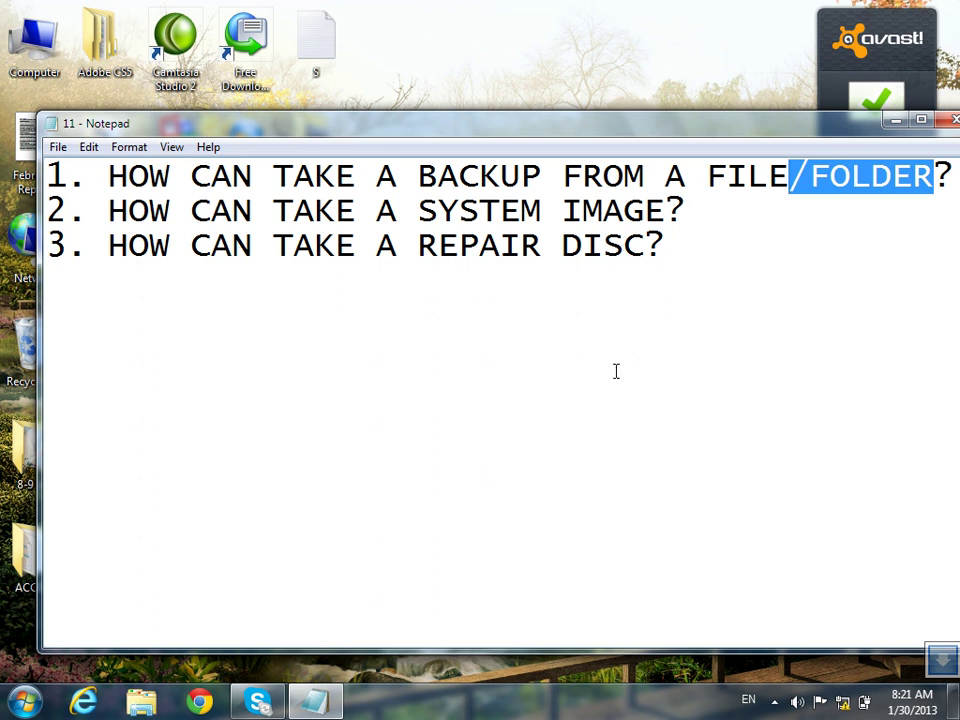
Show the desktop, look through the contents of the Japan Digital Landscapes folder and close it
key(super+d)
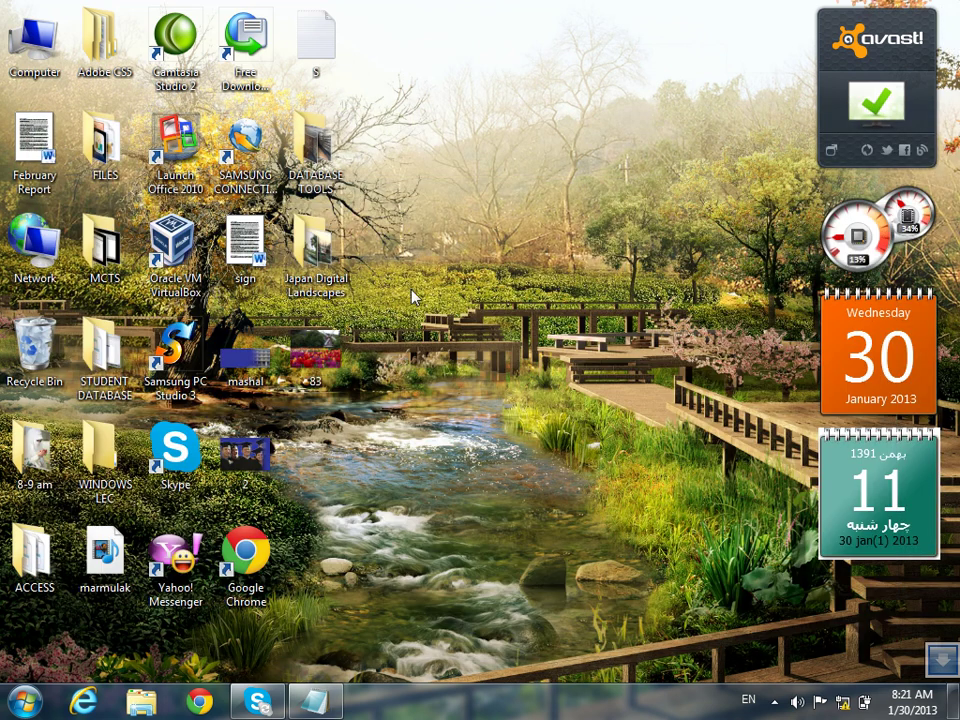
drag(414, 130, 330, 298)
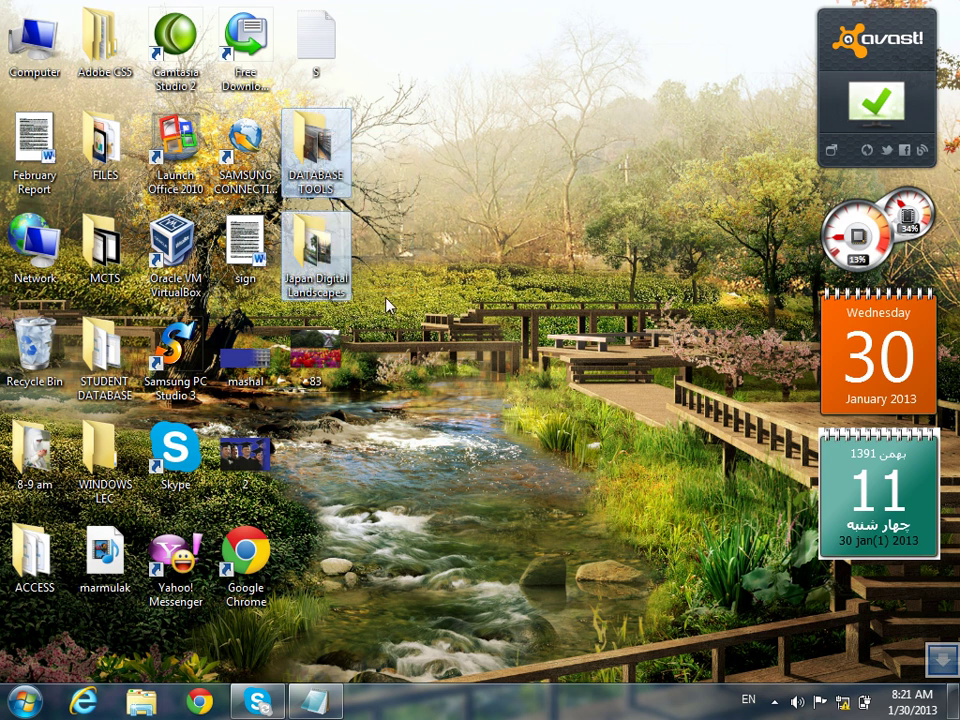
click(330, 255)
double_click(328, 256)
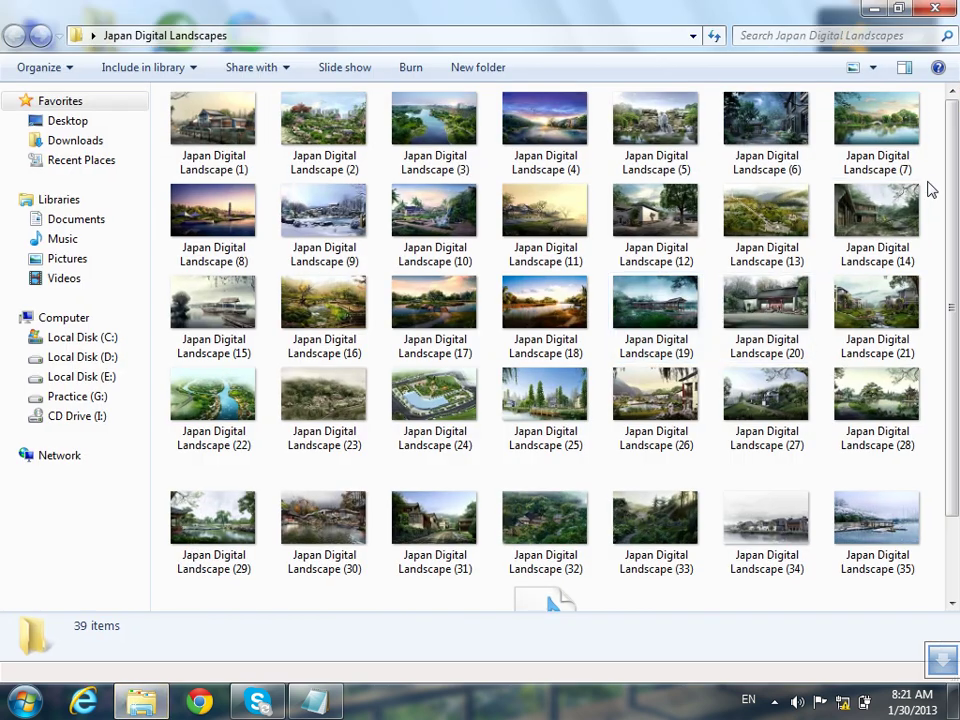
scroll(956, 188, down, 2)
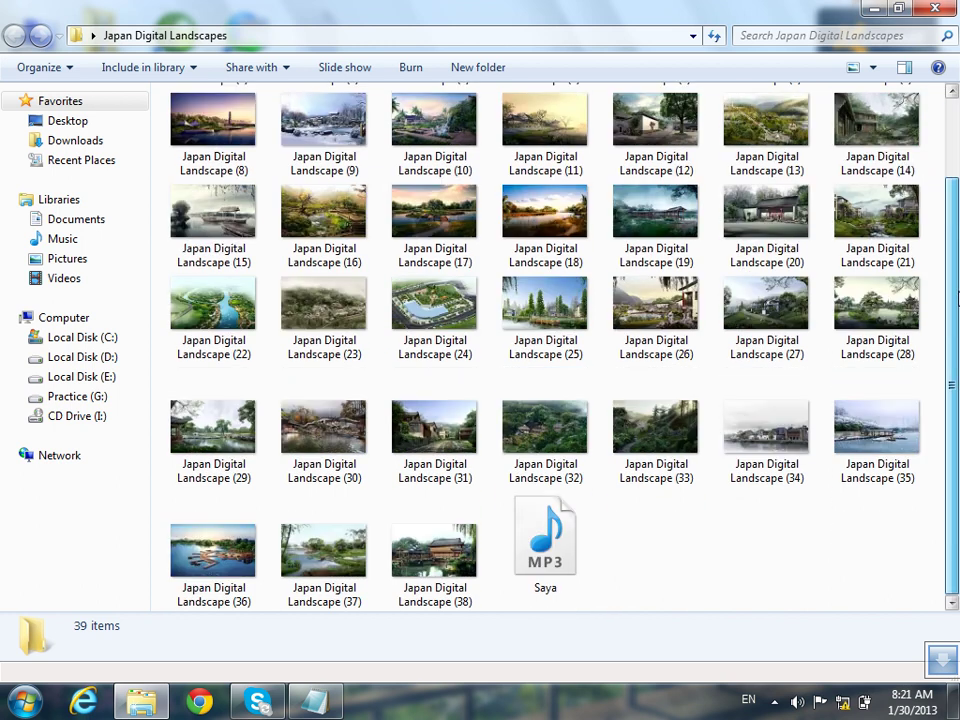
click(935, 8)
drag(440, 120, 385, 308)
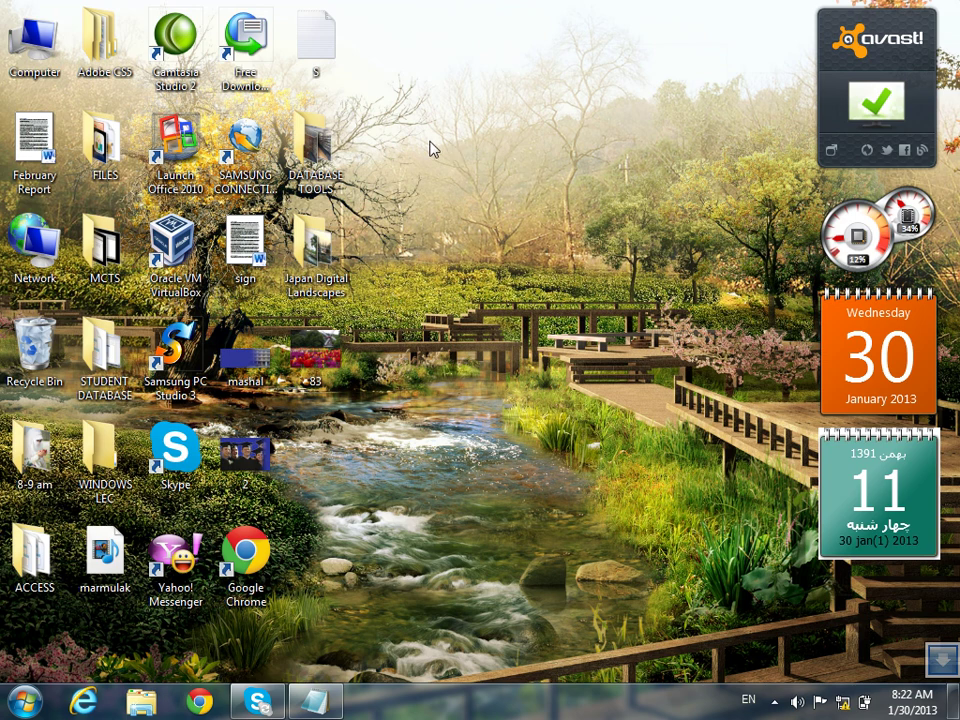
drag(415, 193, 330, 270)
click(452, 249)
Open Backup and Restore under System and Security in Control Panel and maximize the window
key(super)
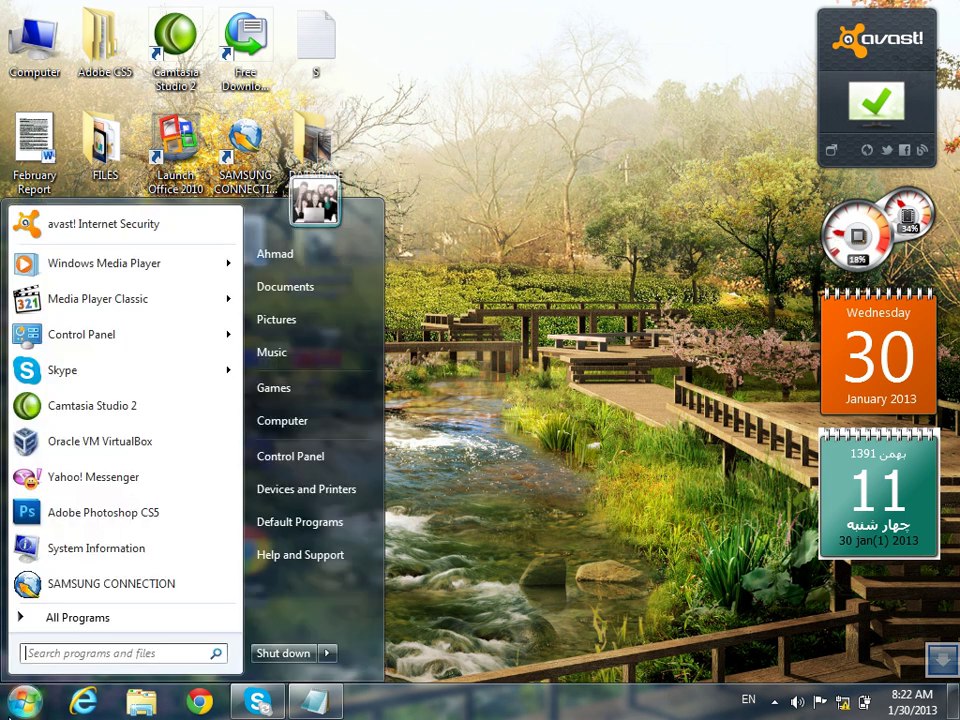
click(284, 487)
drag(542, 6, 722, 32)
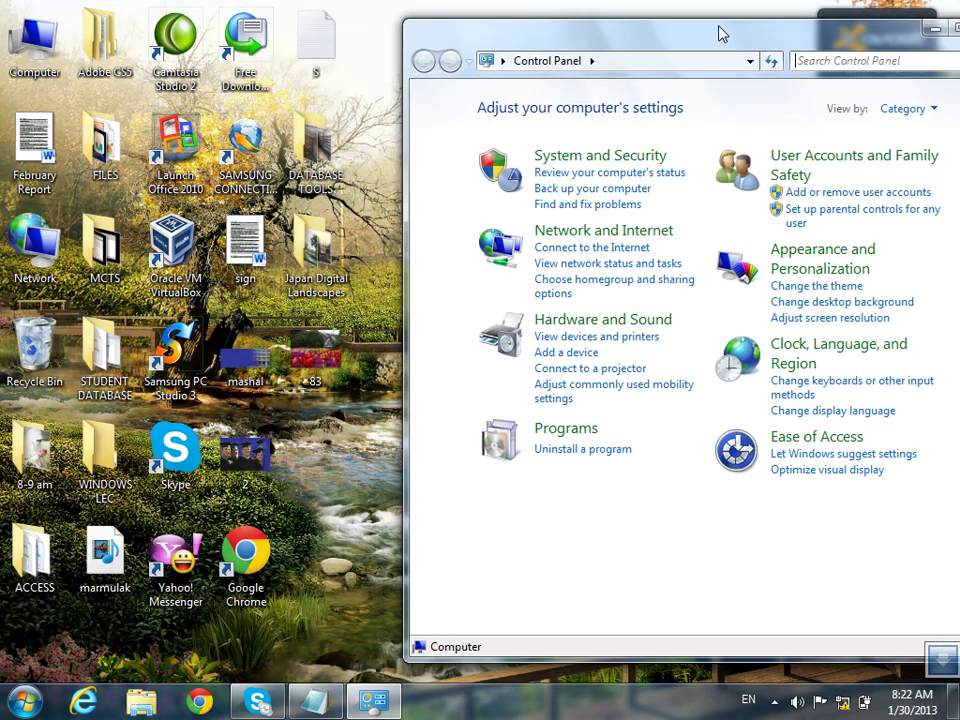
click(600, 160)
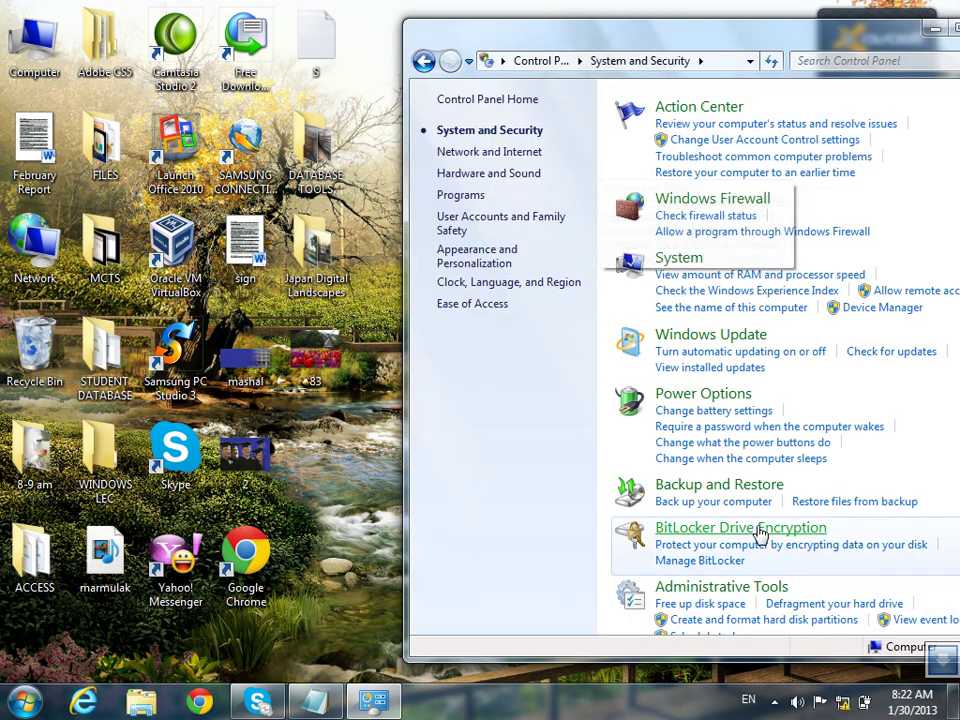
click(718, 489)
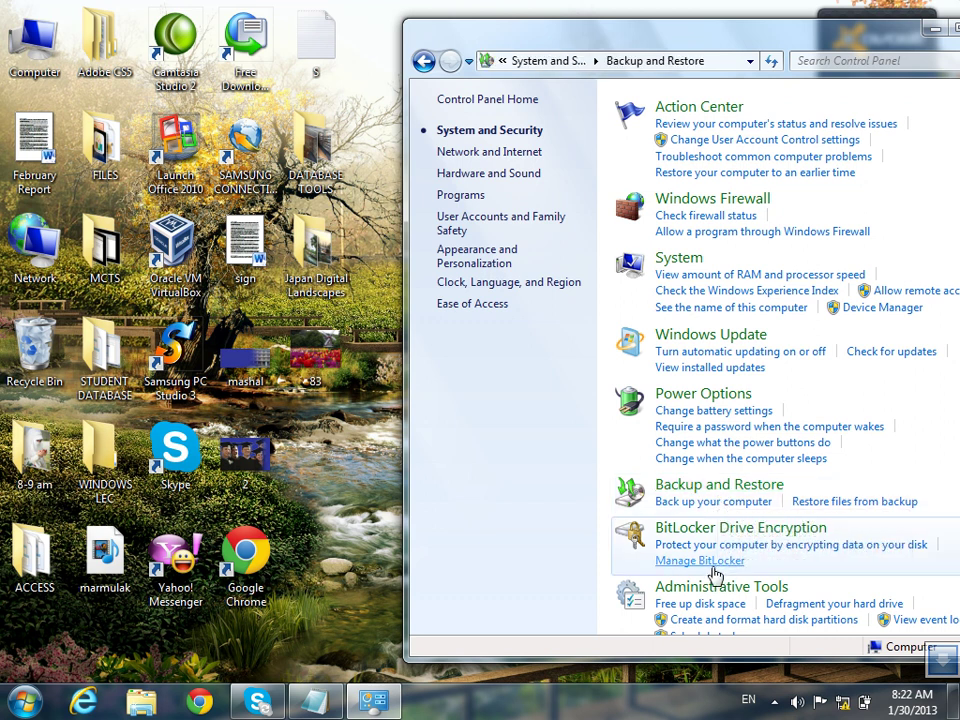
drag(782, 36, 522, 62)
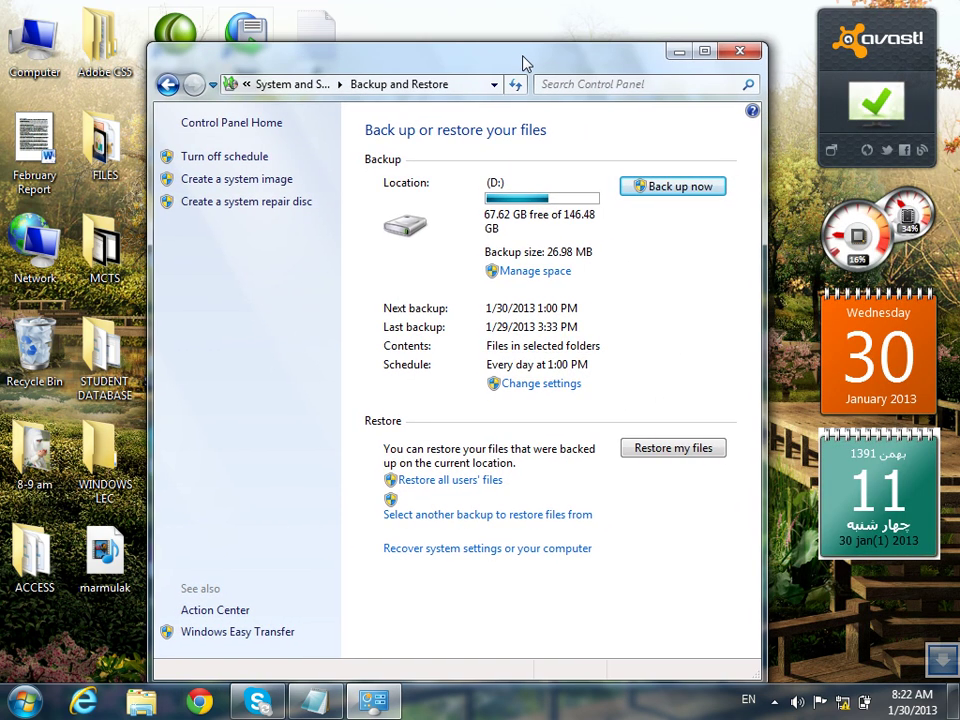
double_click(528, 67)
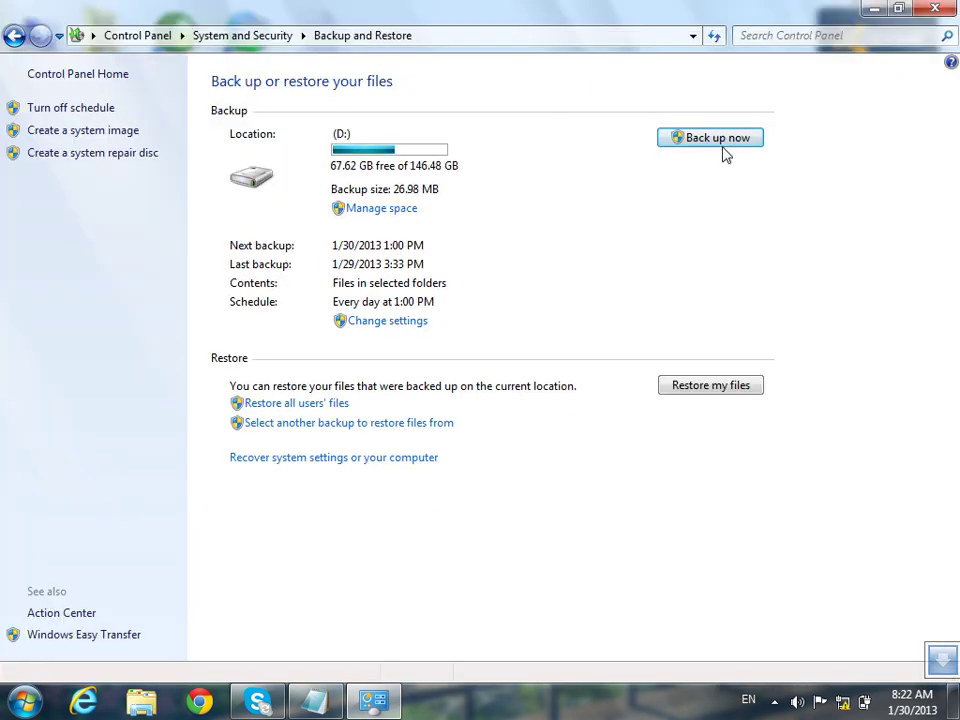
Start changing the backup settings and select Local Disk (D:) as the backup destination
click(681, 137)
click(421, 322)
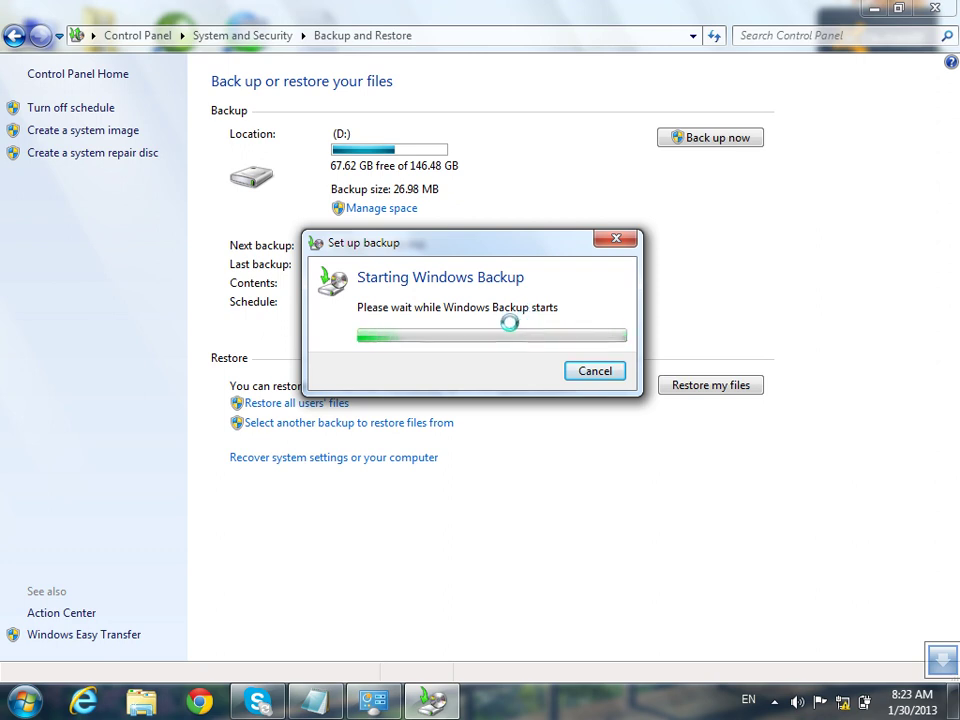
drag(495, 243, 750, 158)
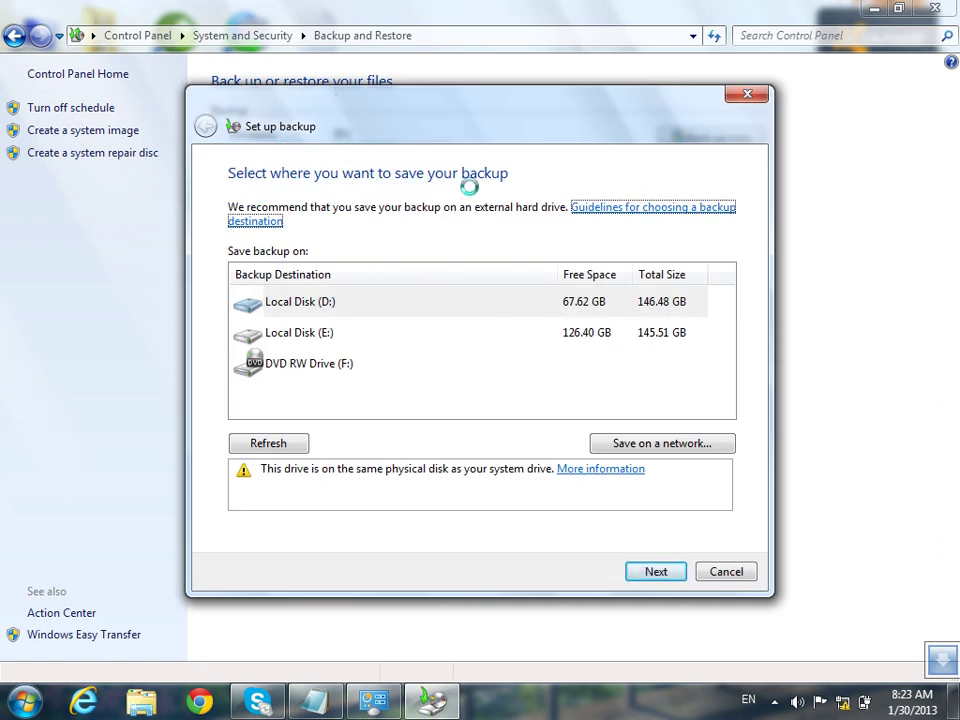
drag(551, 132, 587, 79)
click(375, 248)
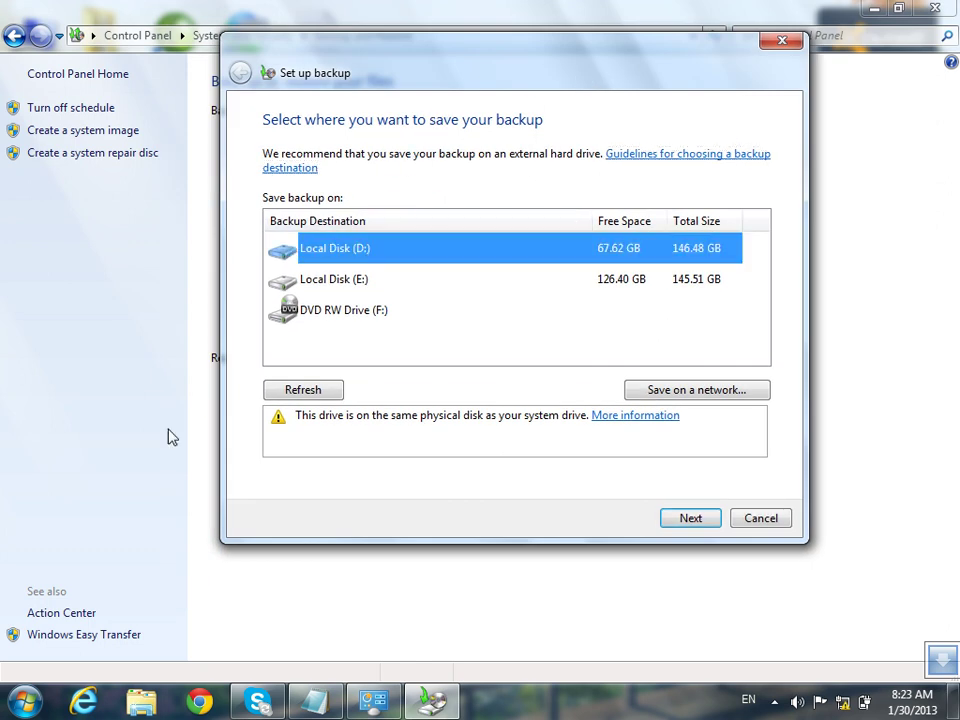
Examine the contents of Local Disk (D:) in the file explorer and close its window
key(super)
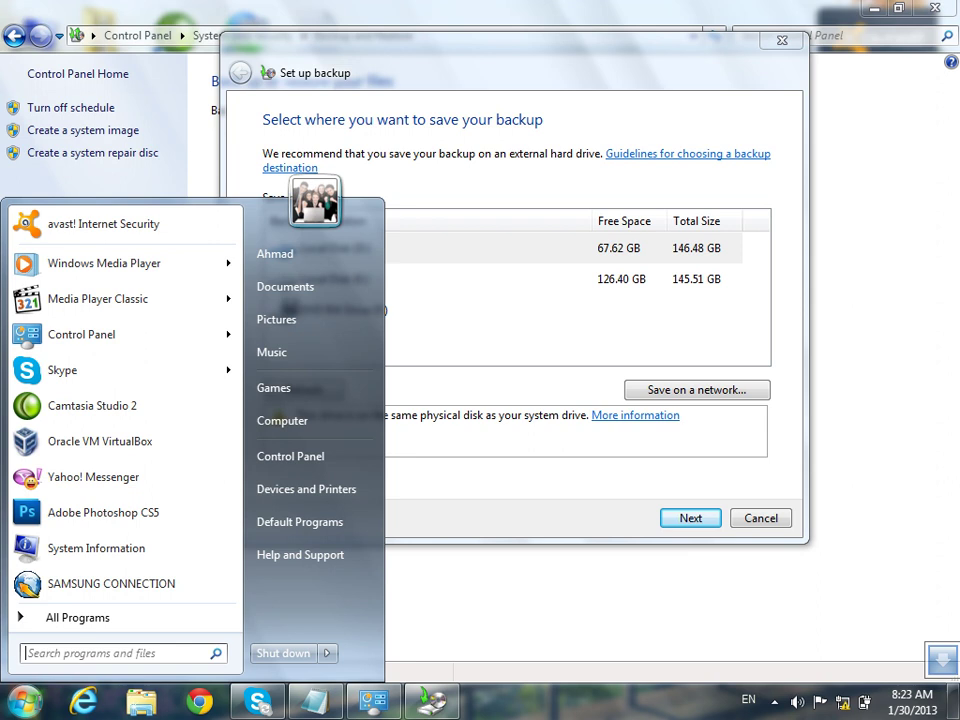
click(349, 428)
double_click(570, 163)
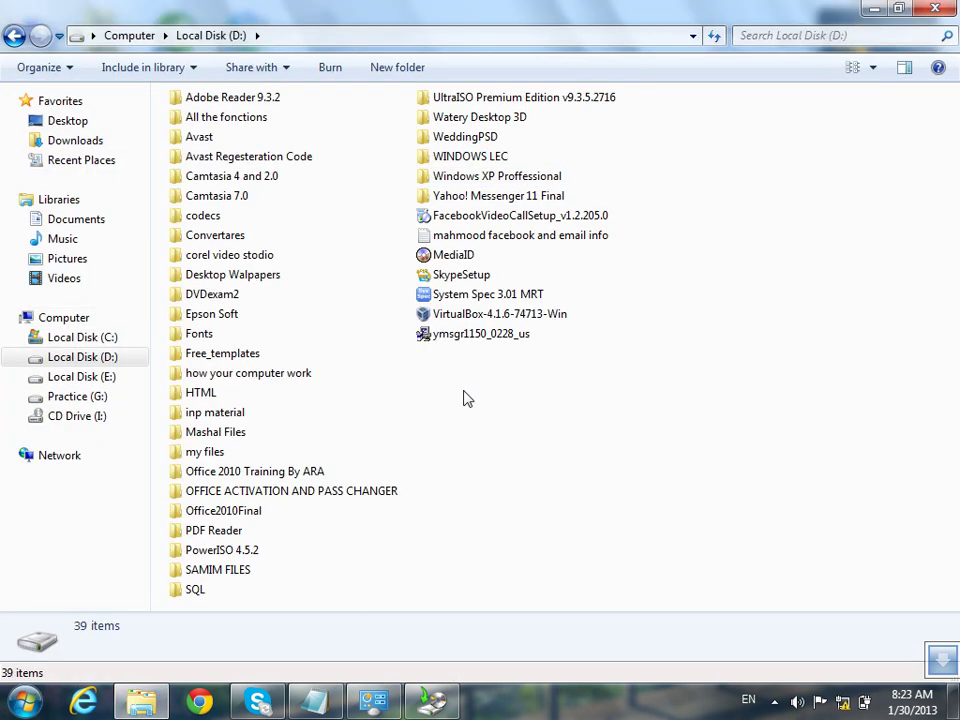
drag(380, 497, 160, 88)
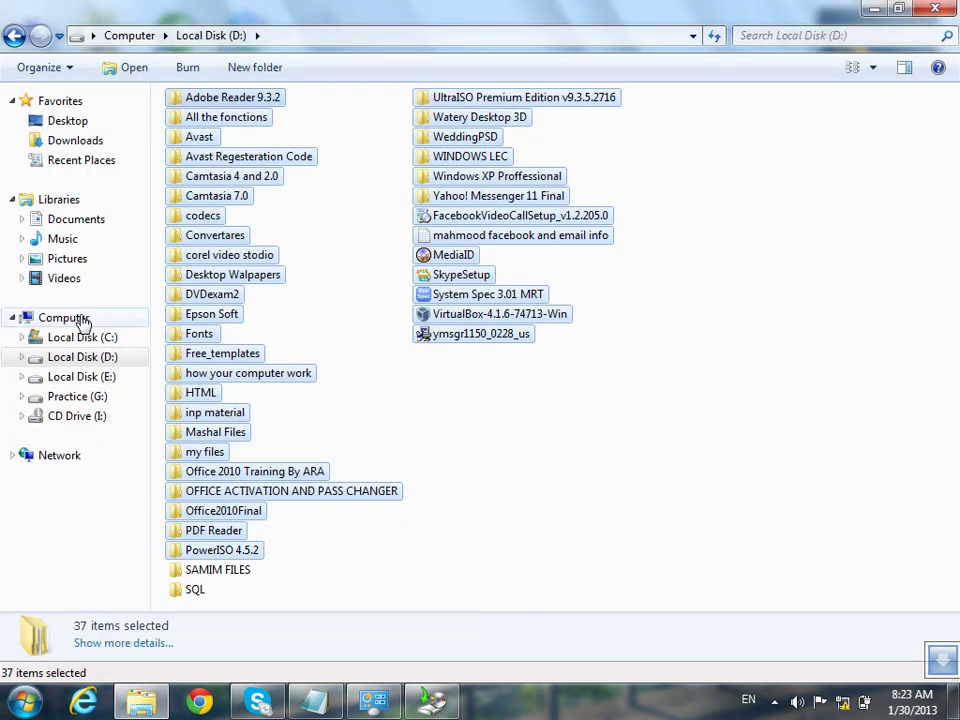
click(937, 10)
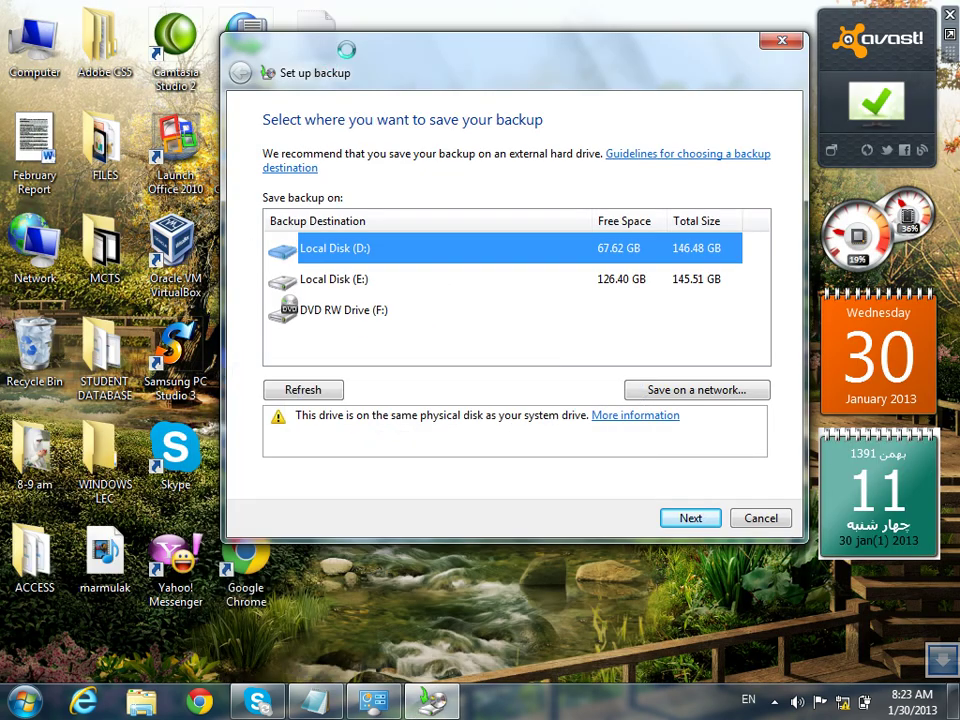
Move the Set up backup window aside to view the Japan Digital Landscapes folder on the desktop, and move it back
drag(330, 71, 562, 93)
click(302, 172)
click(315, 255)
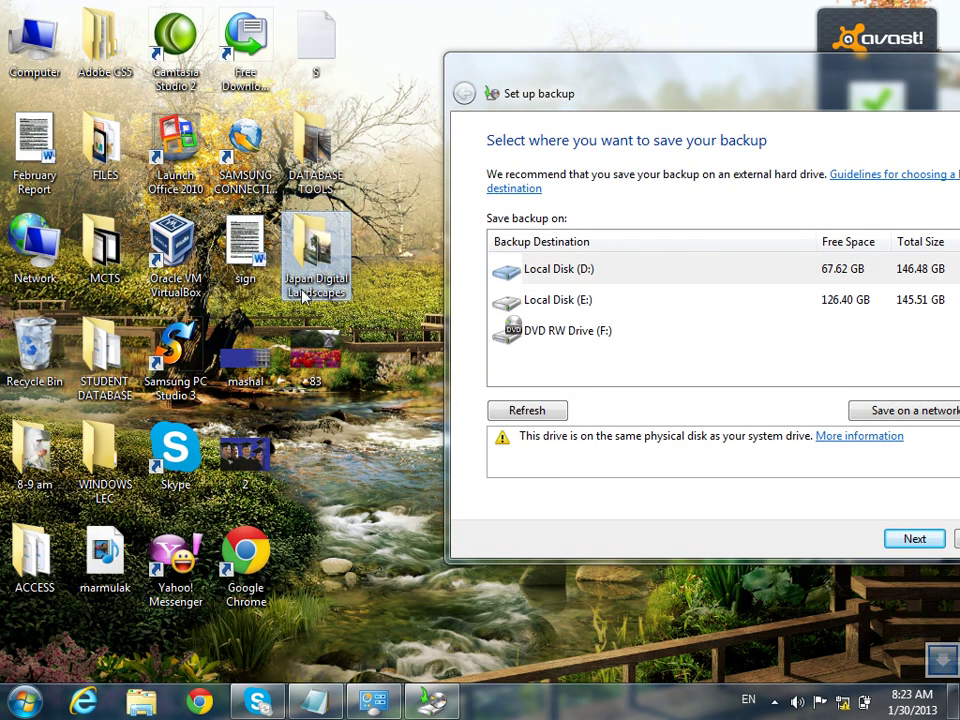
drag(717, 104, 557, 138)
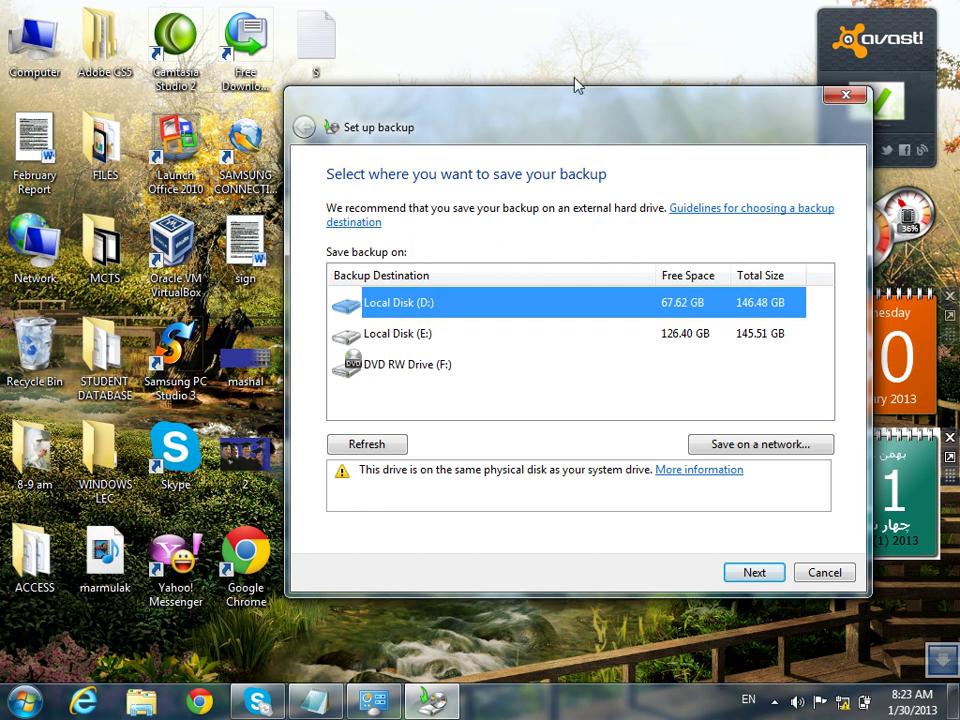
drag(564, 94, 573, 40)
Review the DVD RW Drive (F:) option, choose Local Disk (D:) as the backup destination and continue
click(393, 312)
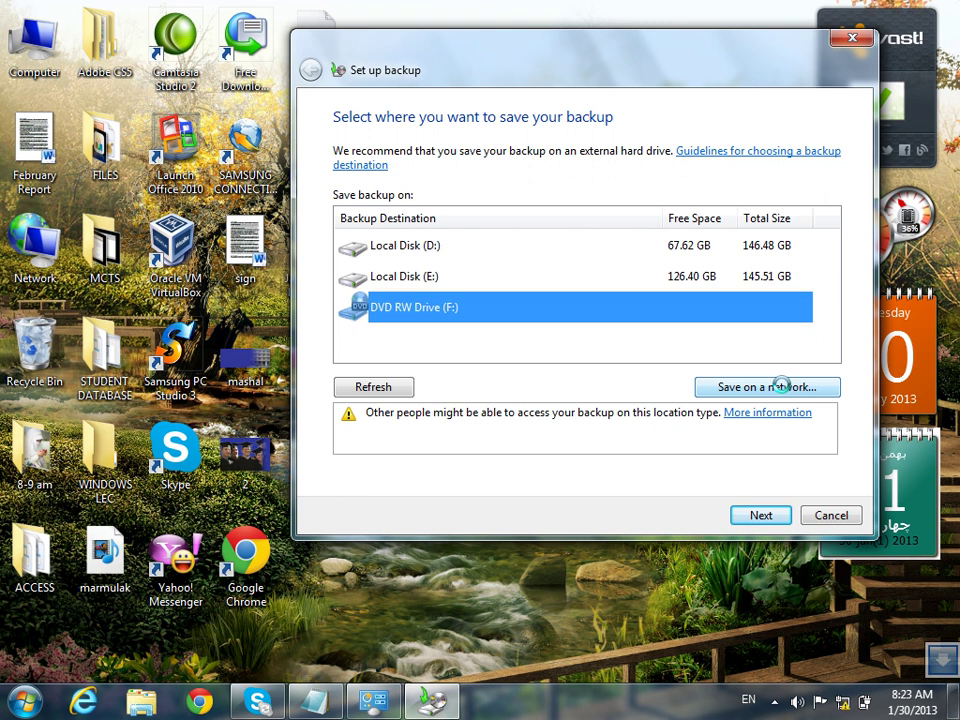
click(467, 245)
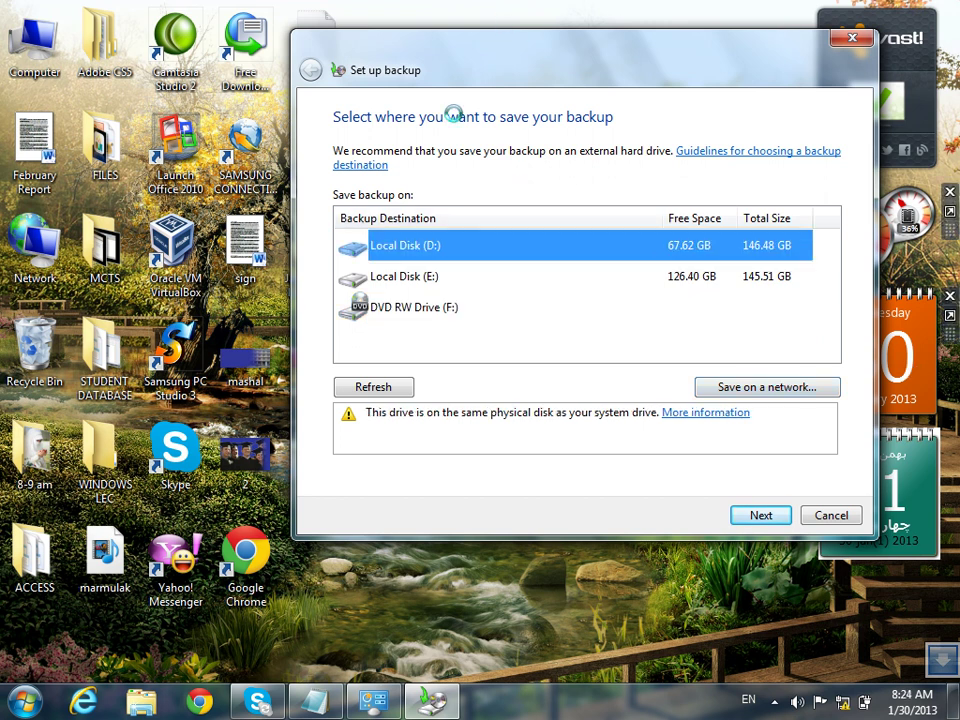
click(759, 520)
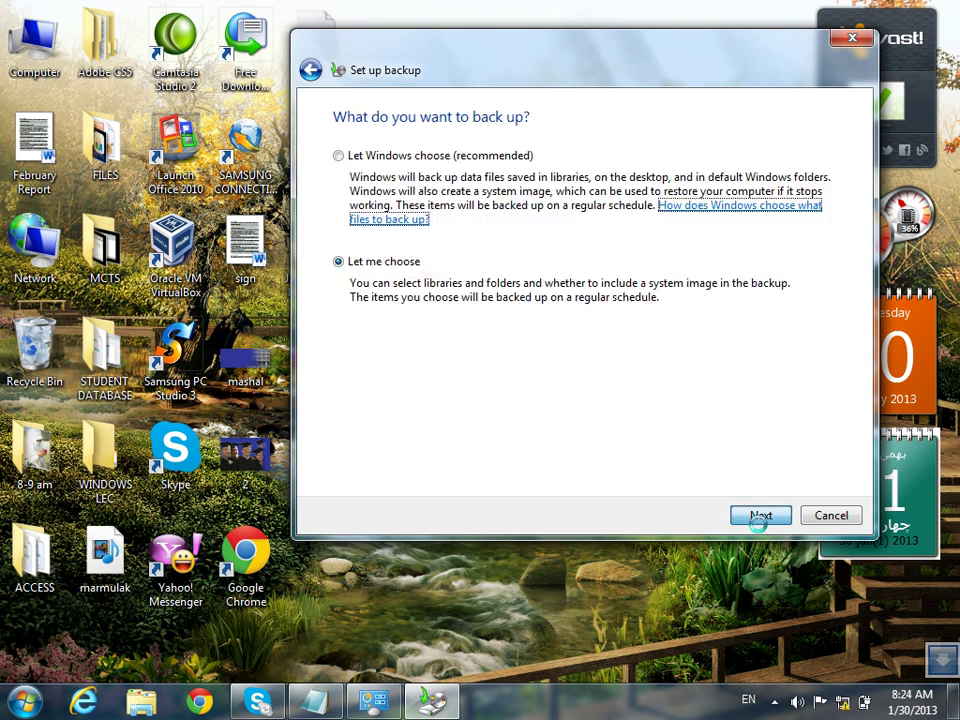
Compare both options for what to back up, choose Let me choose and continue to the item selection
click(374, 159)
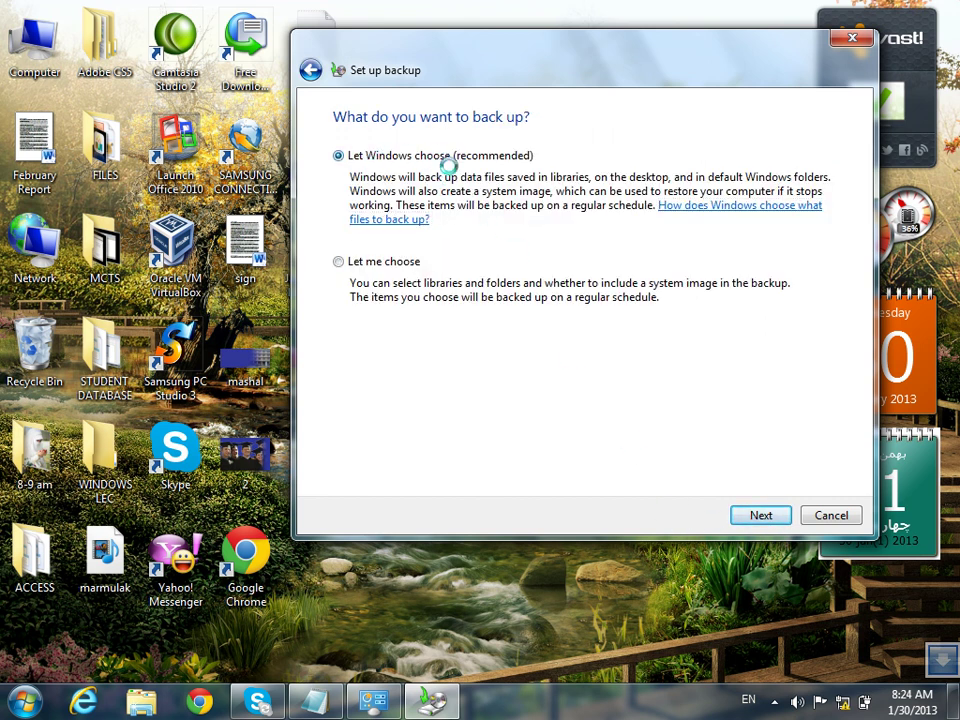
click(384, 261)
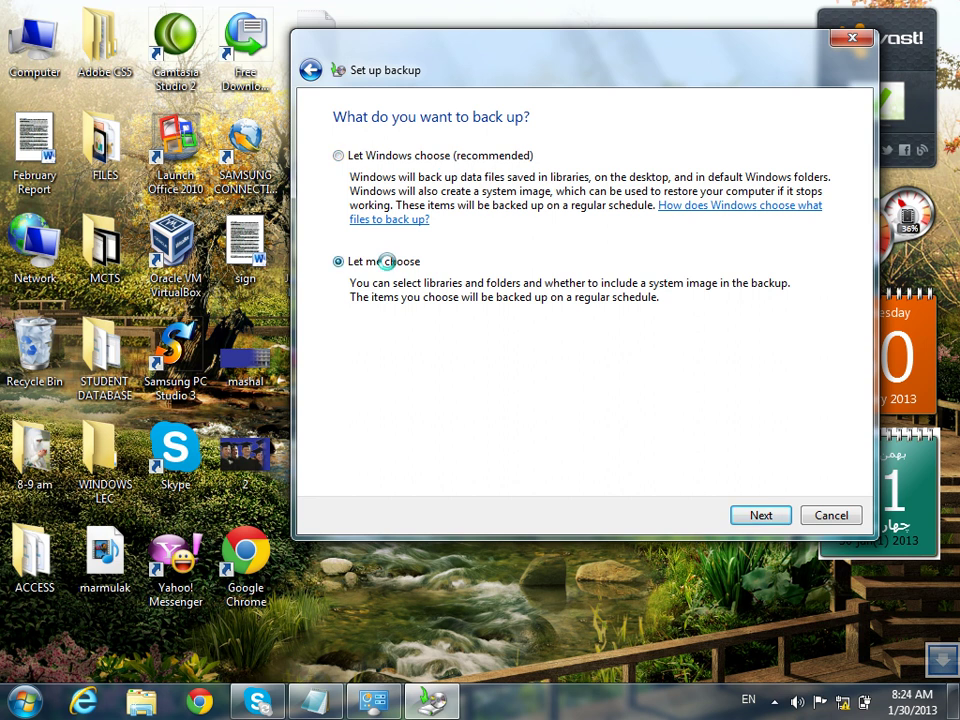
click(386, 160)
key(super)
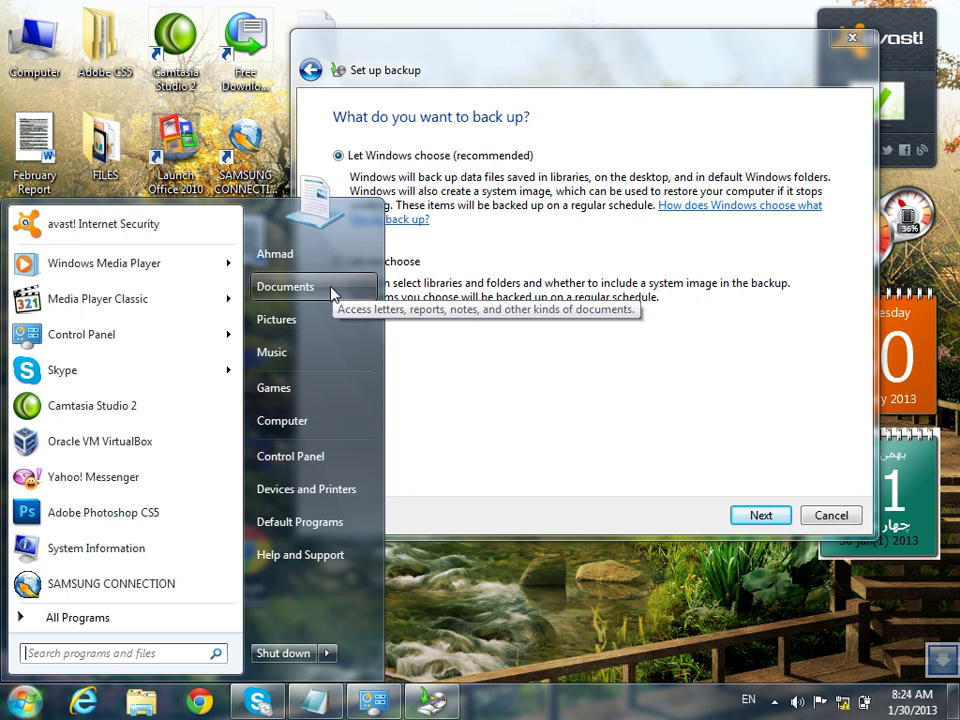
click(632, 148)
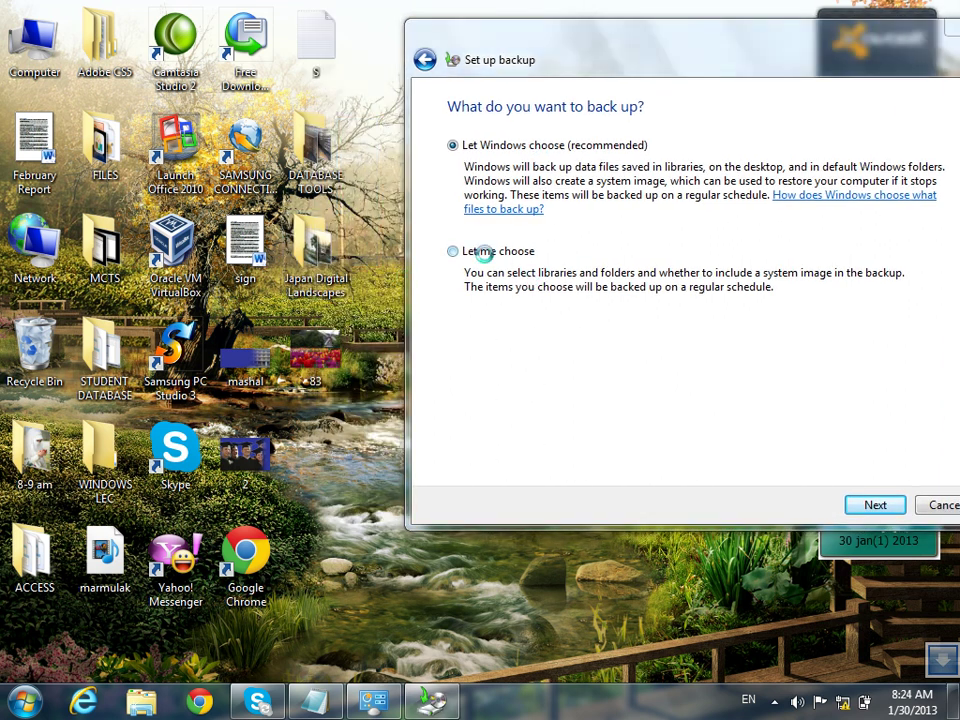
click(484, 254)
click(877, 505)
Exclude the data for newly created users and both users' libraries from the backup
drag(617, 58, 594, 22)
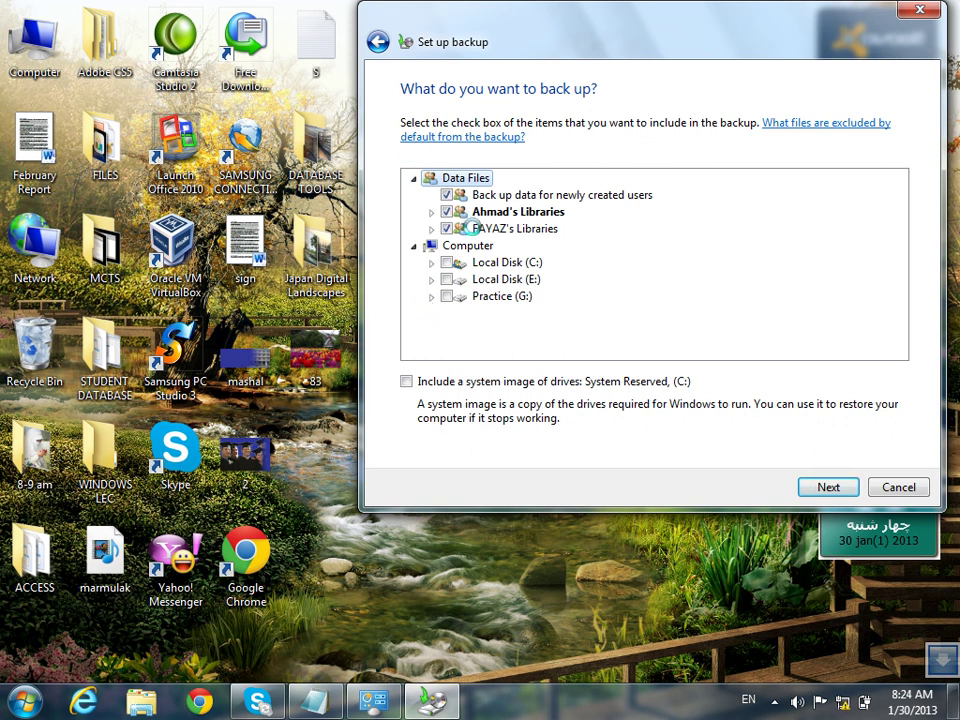
click(446, 228)
drag(516, 41, 601, 66)
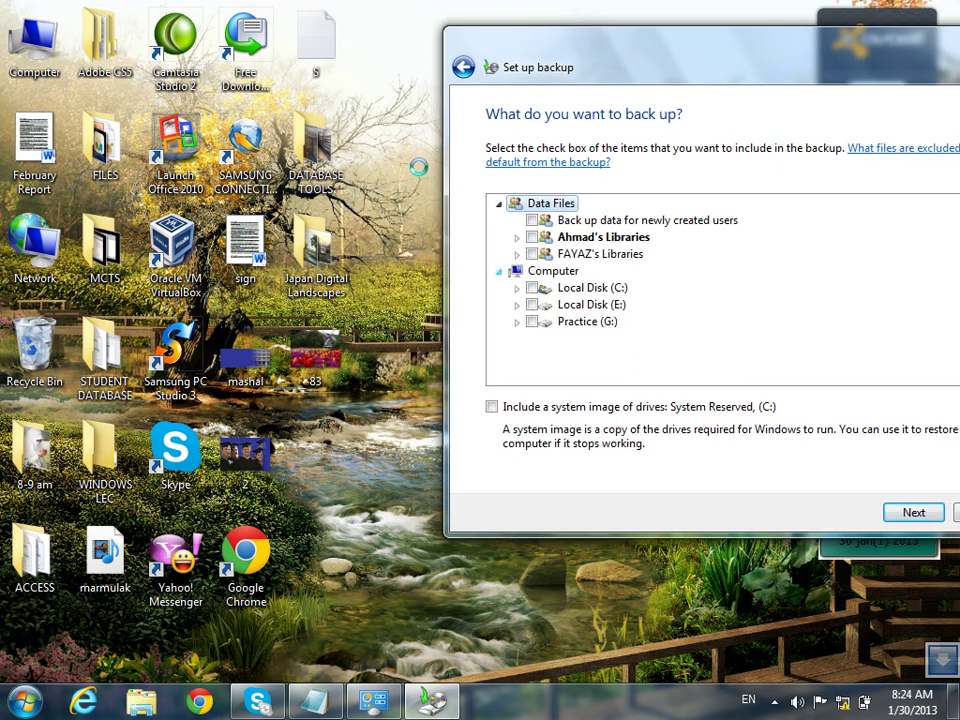
Expand Local Disk (C:) and its Users folder in the backup item list to show the individual user folders
drag(302, 92, 232, 230)
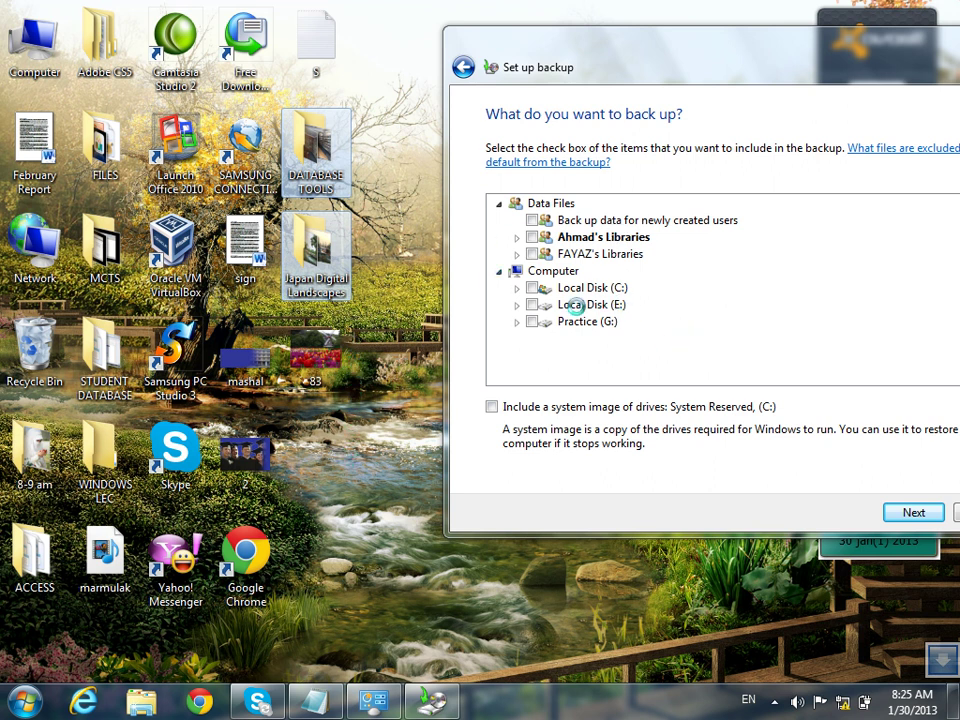
click(515, 289)
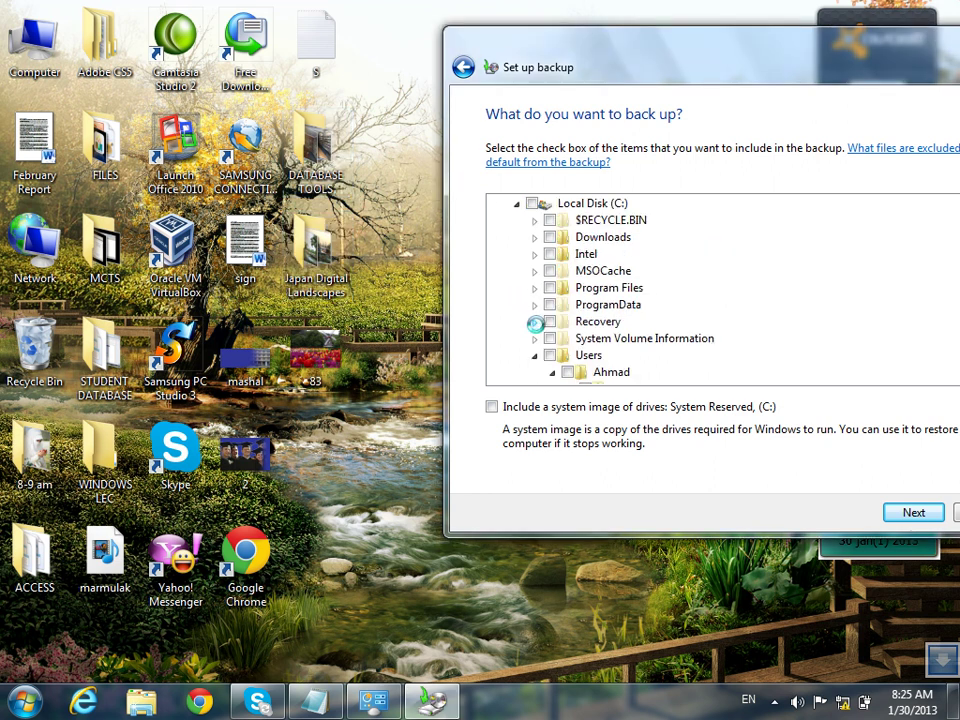
click(535, 357)
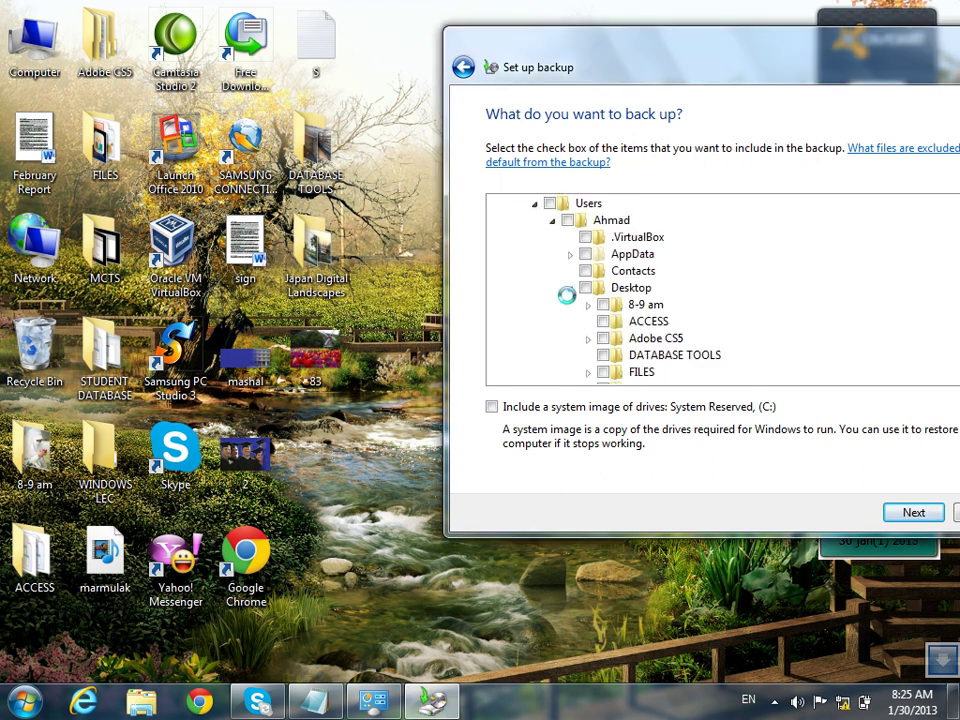
click(569, 288)
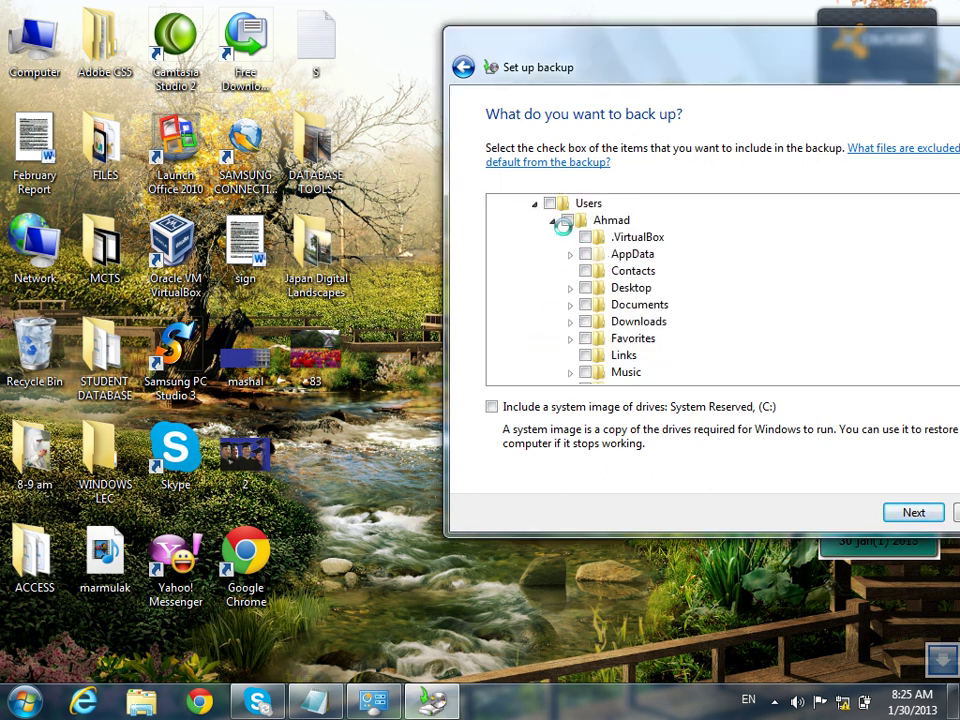
click(553, 220)
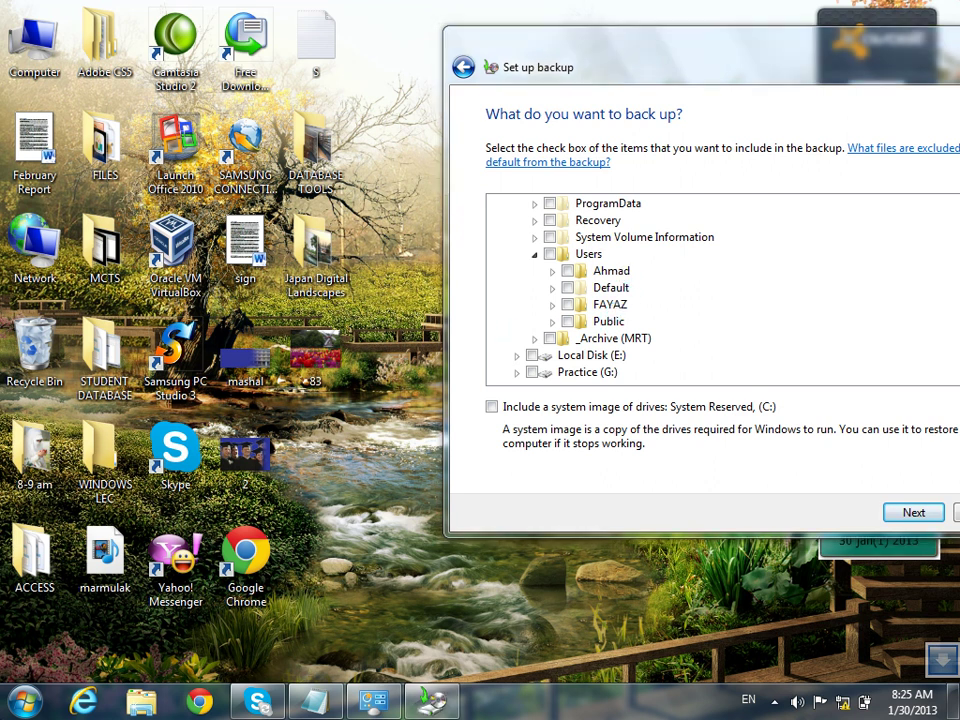
Check the signed-in account's name and expand that user's Desktop folder in the backup item list
click(25, 700)
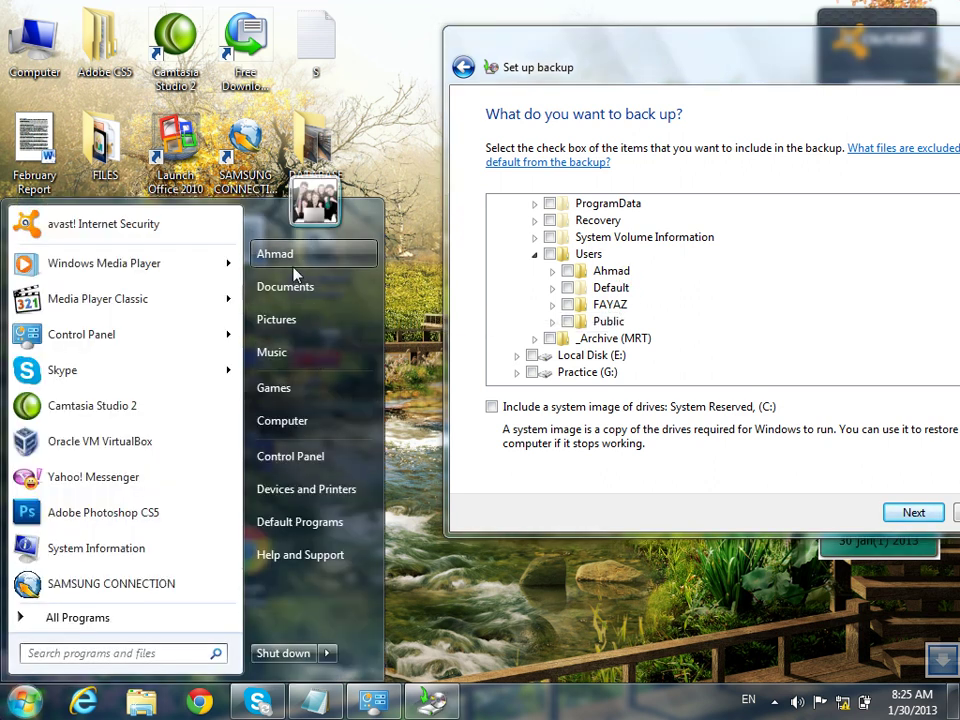
click(729, 64)
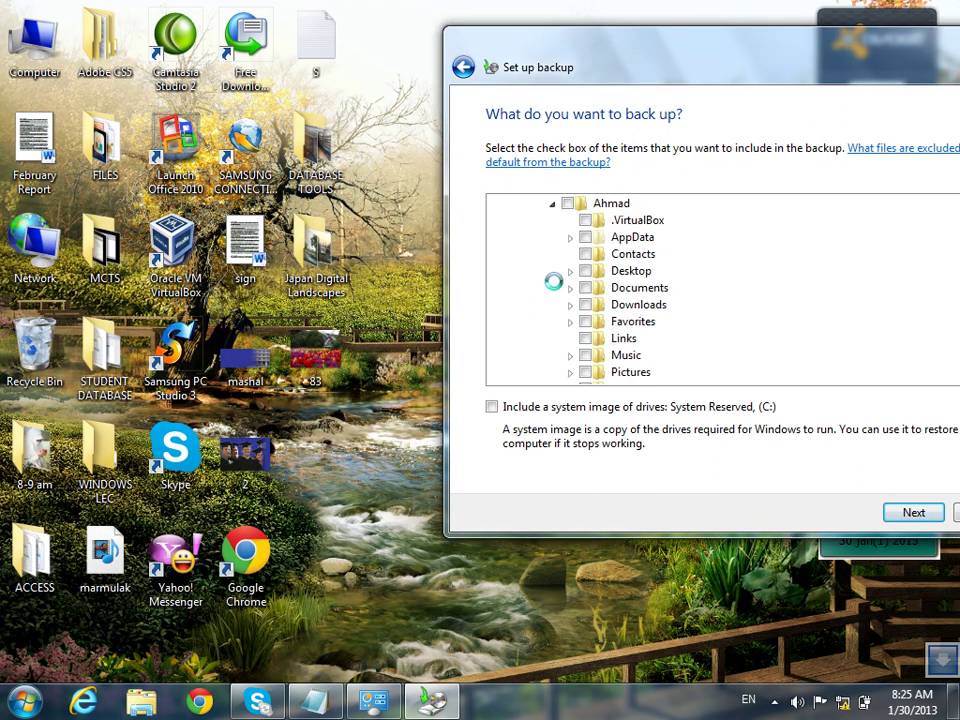
drag(408, 1, 2, 682)
click(347, 450)
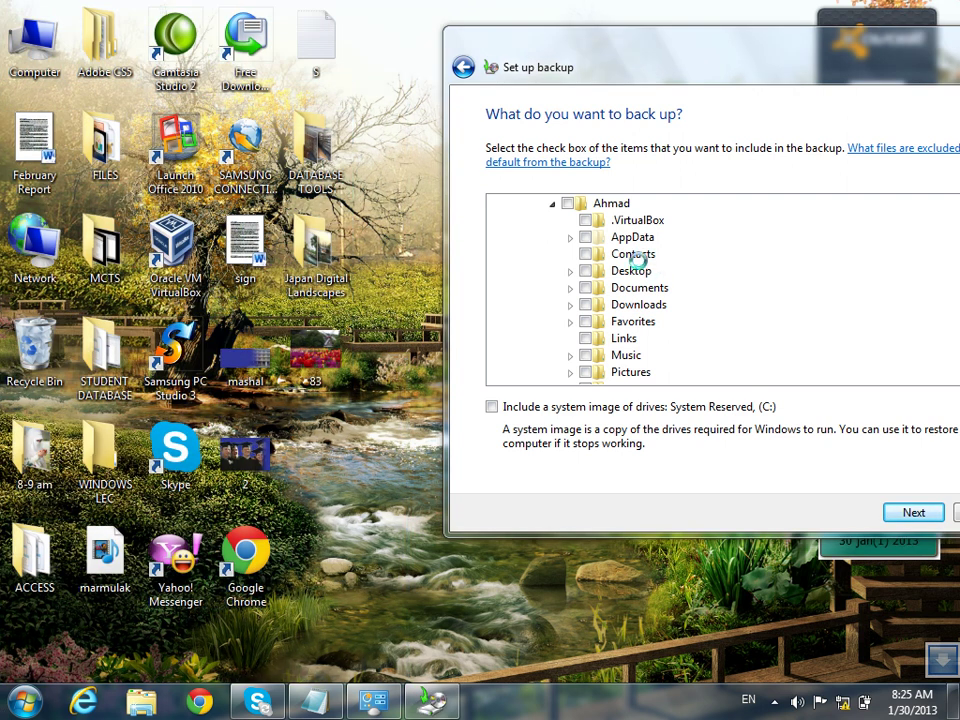
click(571, 272)
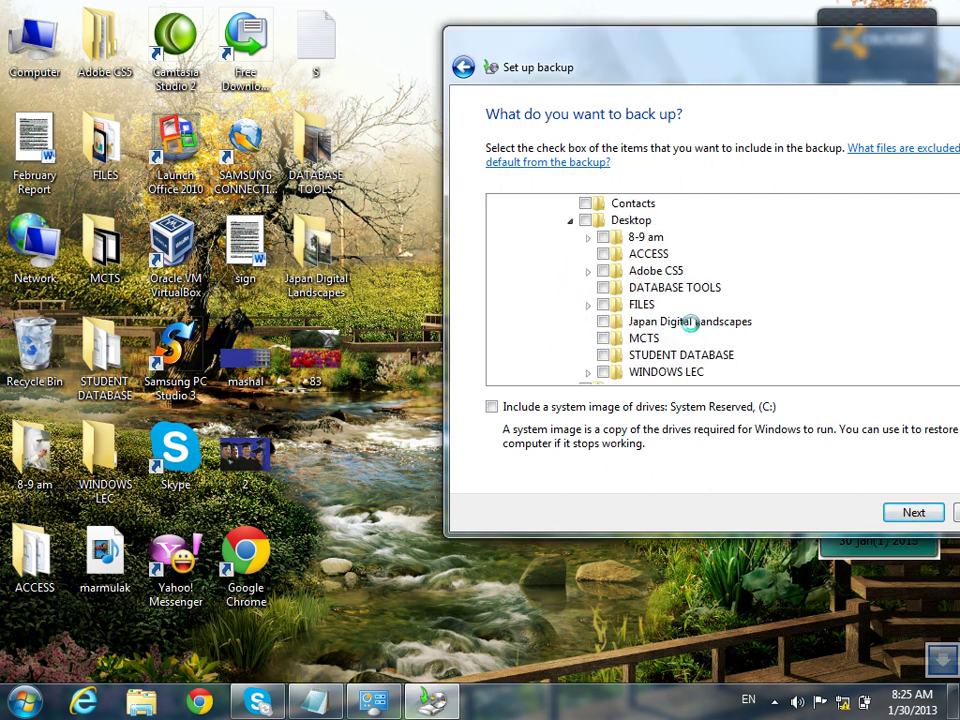
Include the DATABASE TOOLS and Japan Digital Landscapes desktop folders in the backup
drag(704, 66, 671, 56)
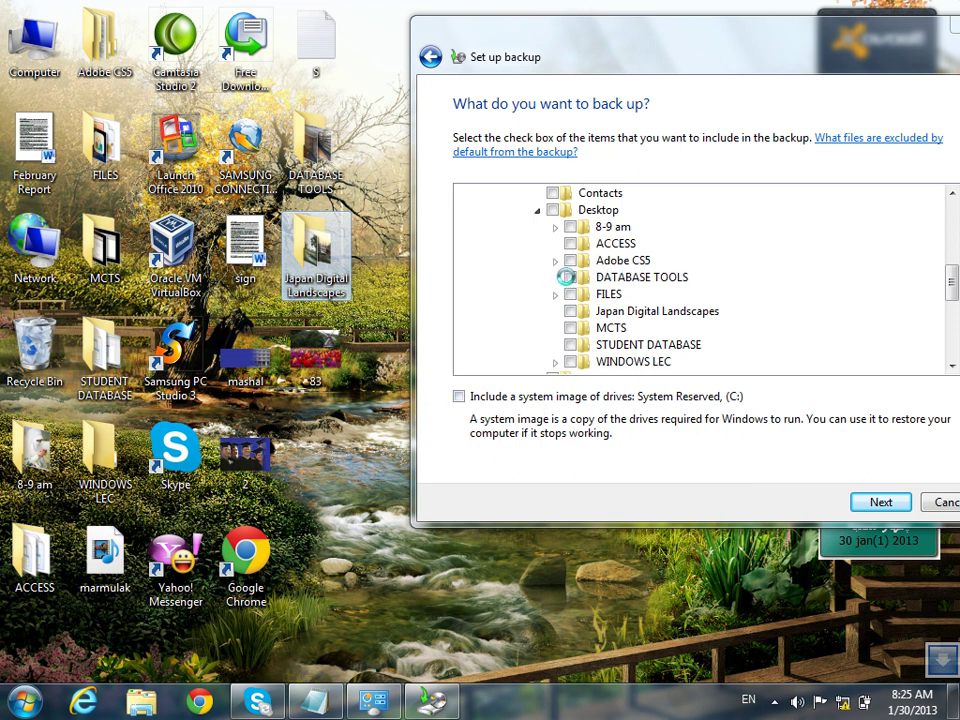
click(568, 277)
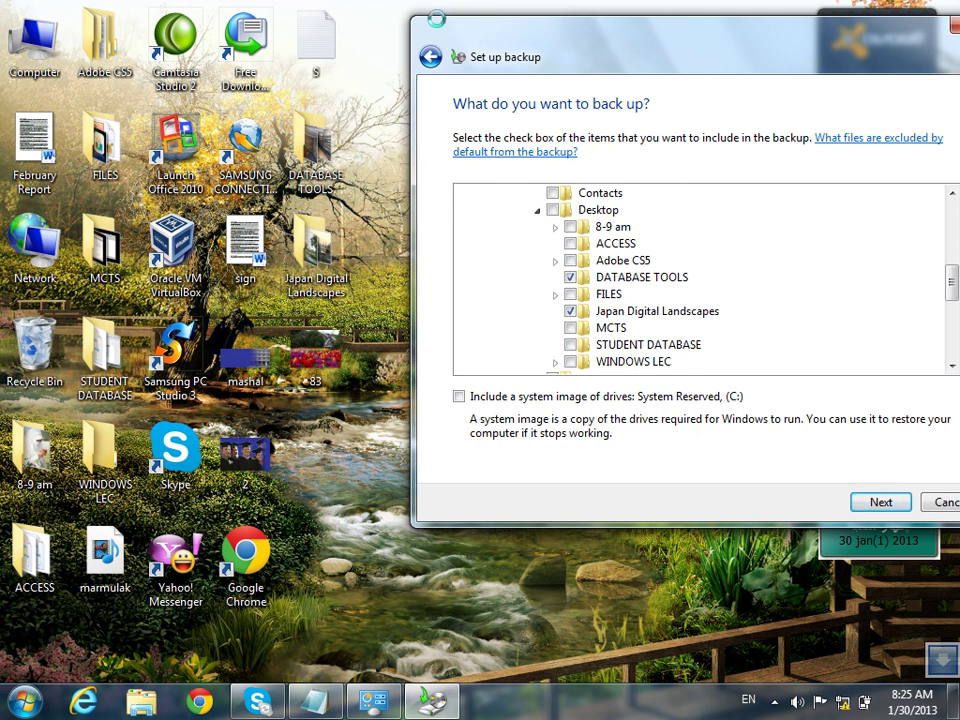
drag(386, 2, 365, 110)
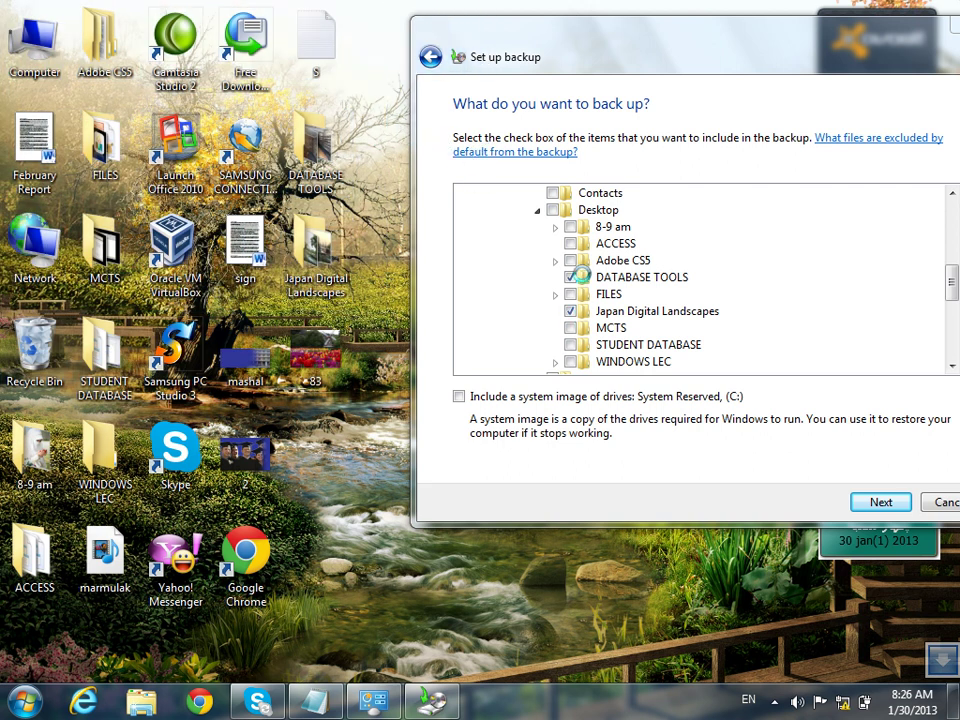
Try the option to include a system image, leave it out and continue to the backup settings review
click(591, 397)
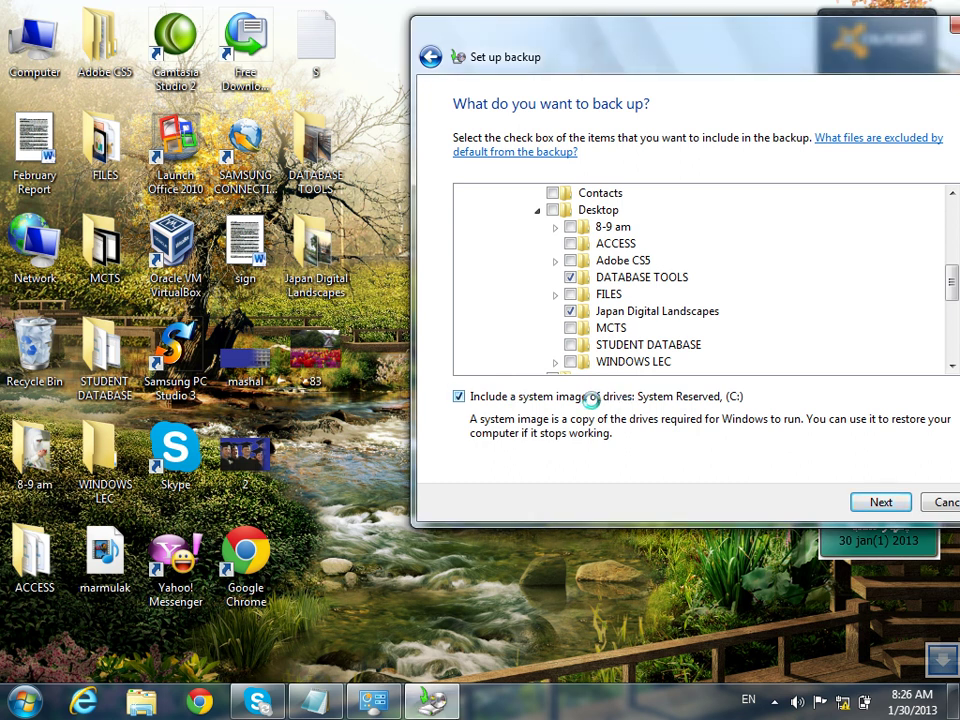
click(477, 395)
drag(566, 37, 507, 27)
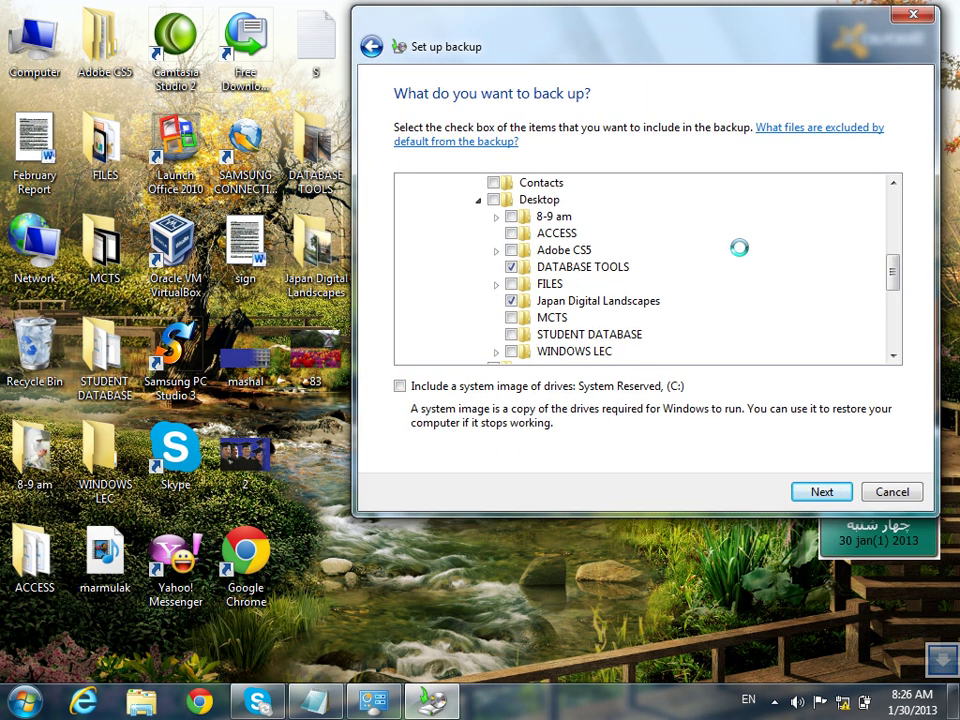
click(822, 491)
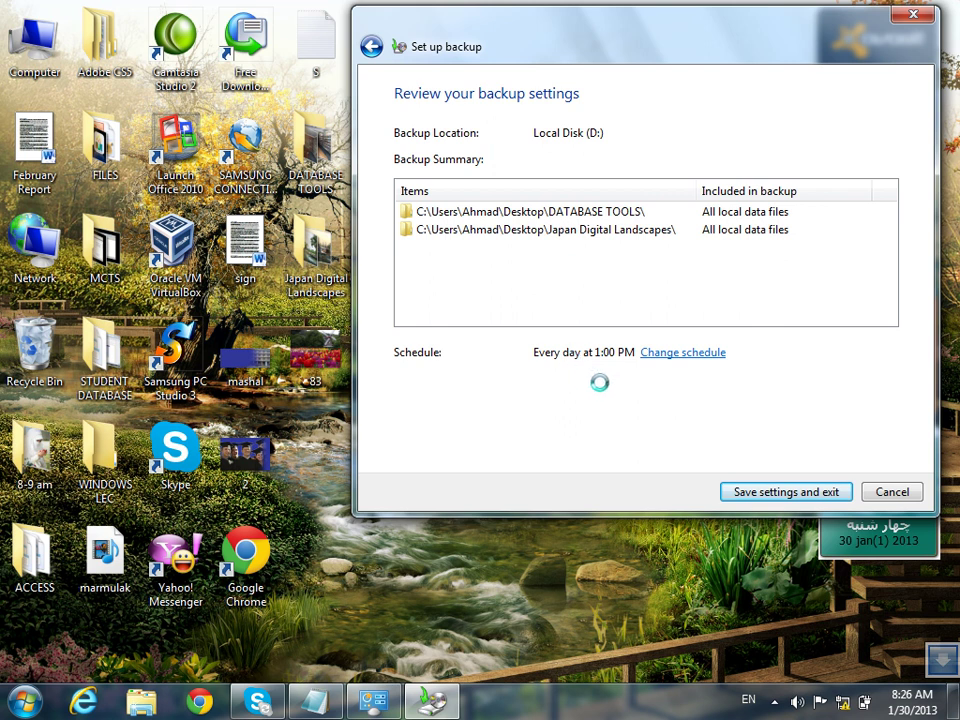
Compare the backup summary with the folders on the desktop and examine the contents of the DATABASE TOOLS folder
drag(557, 38, 671, 37)
drag(388, 121, 345, 290)
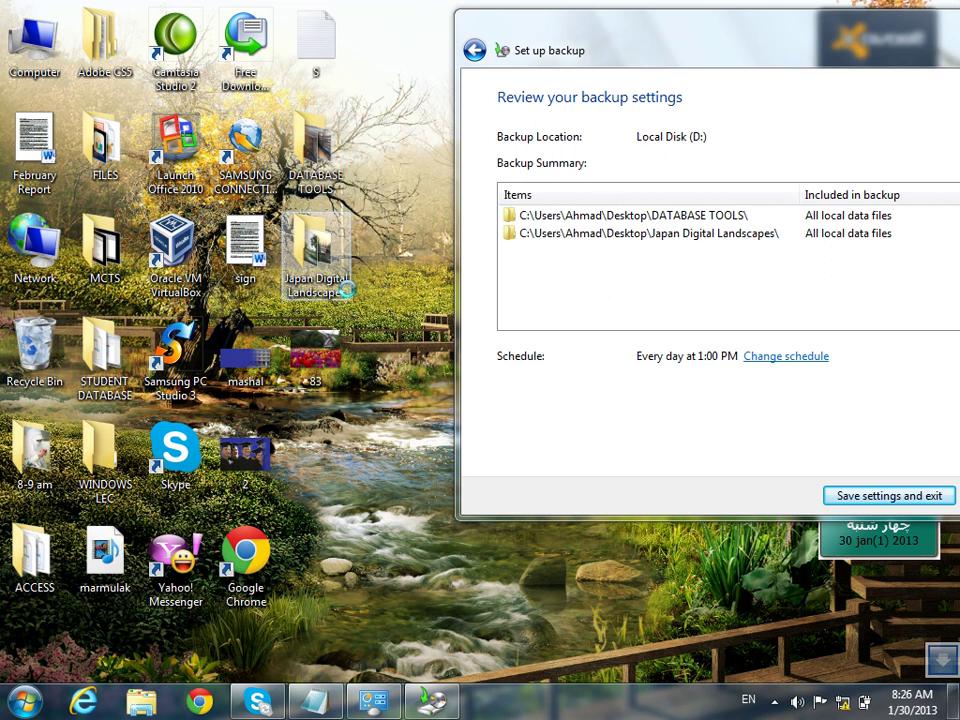
drag(398, 140, 372, 287)
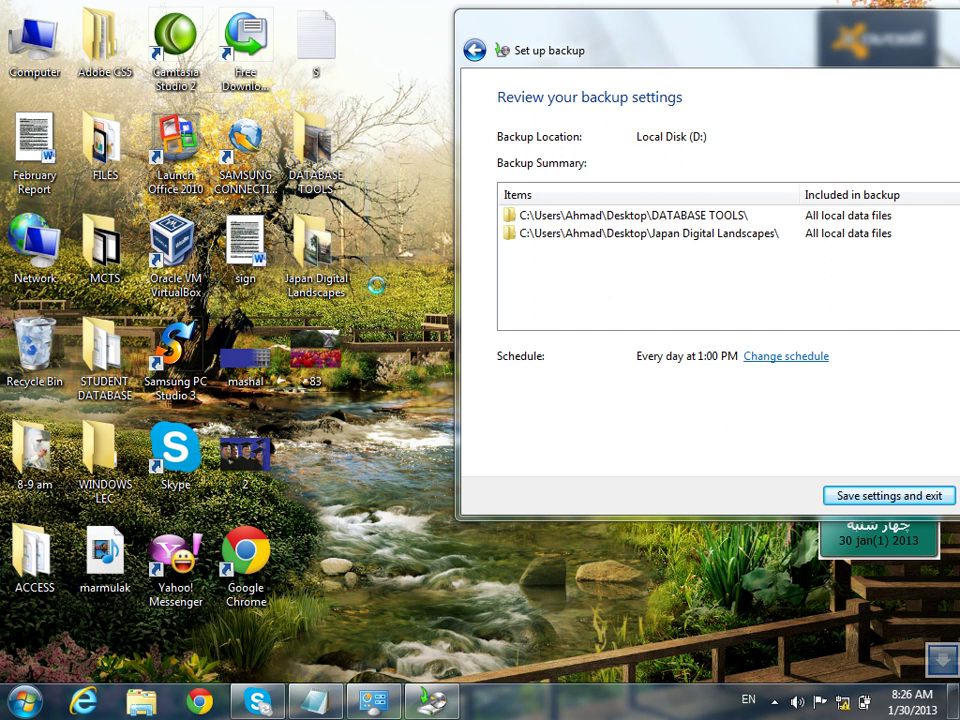
click(312, 160)
drag(395, 108, 345, 276)
double_click(308, 160)
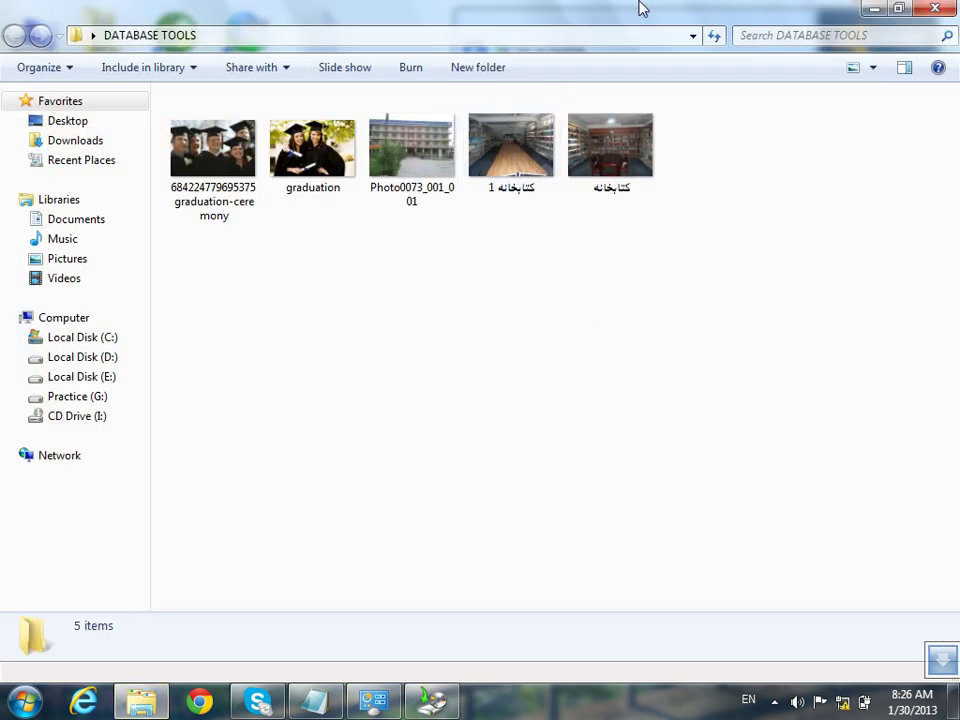
drag(642, 8, 585, 110)
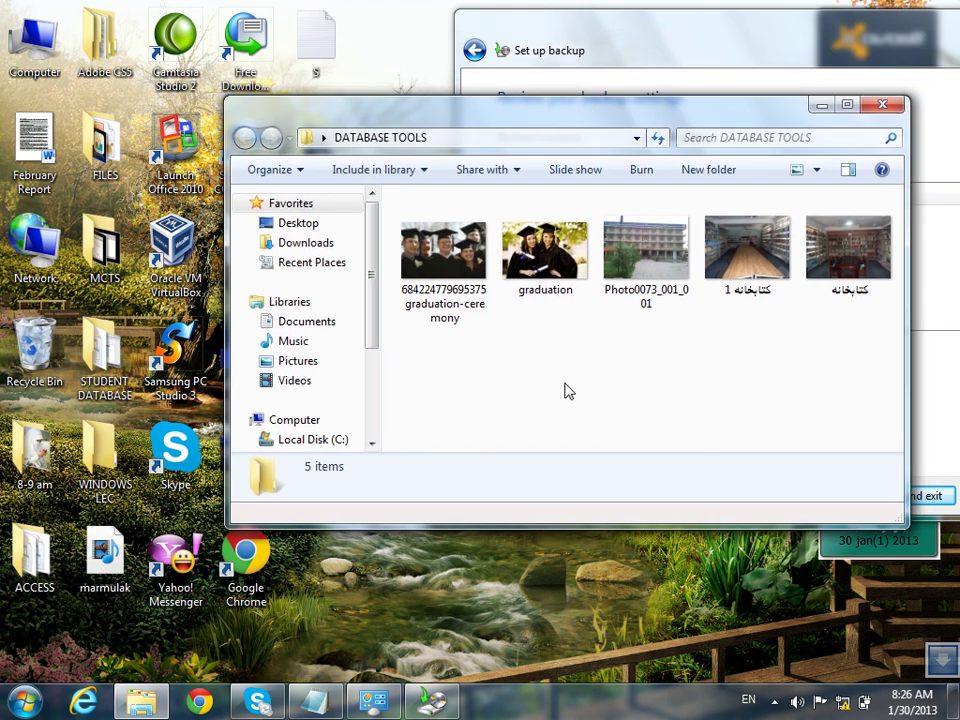
click(882, 104)
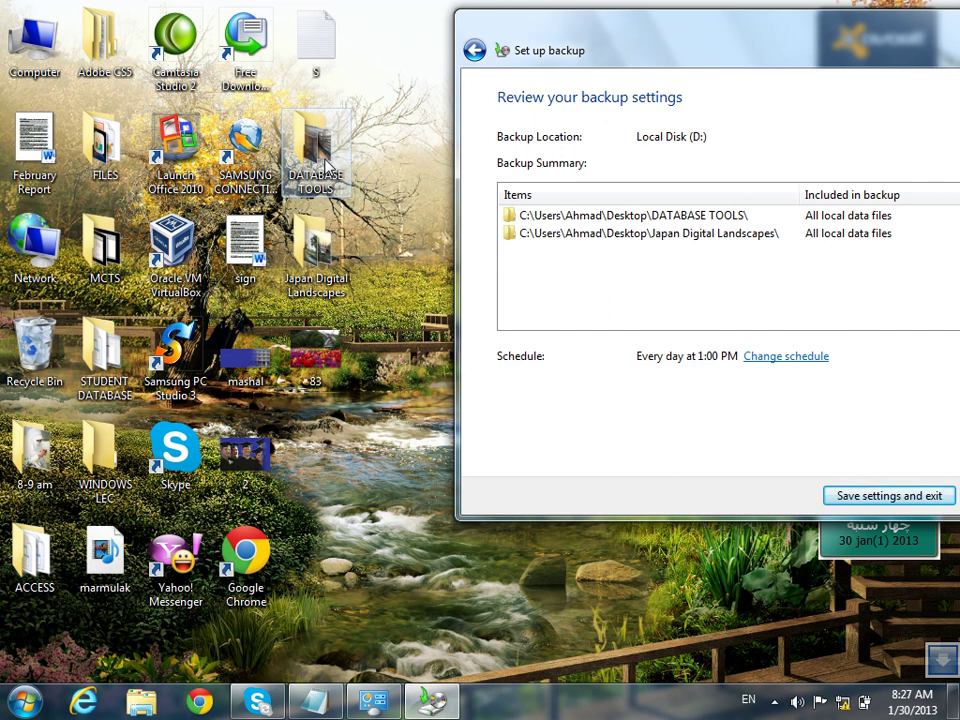
Open the backup schedule settings and set the backup to run daily at 2:00 AM
click(790, 356)
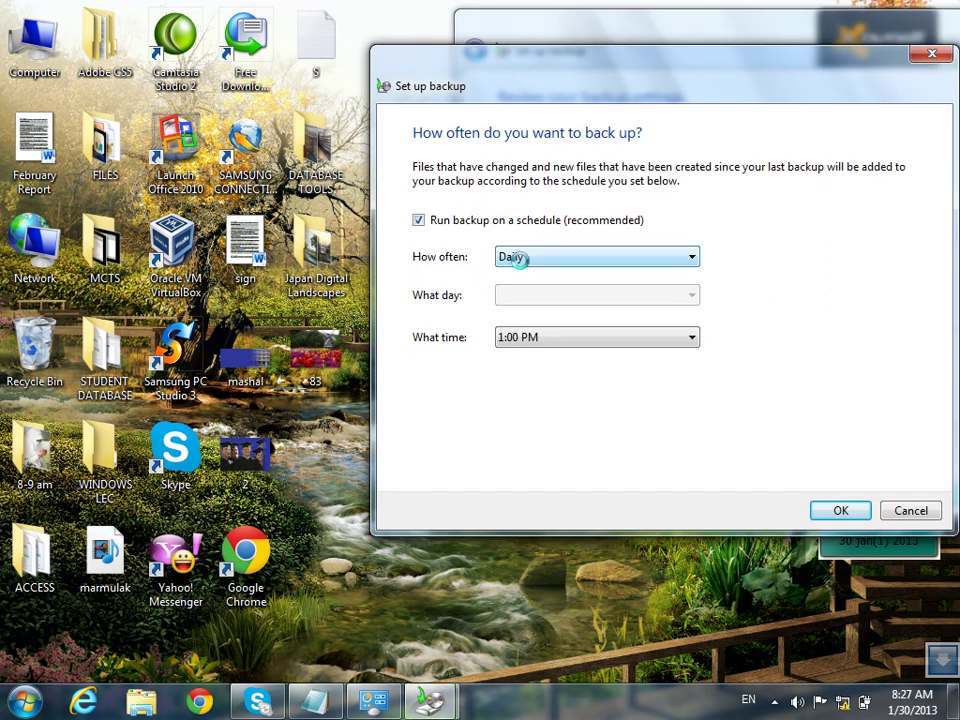
click(517, 258)
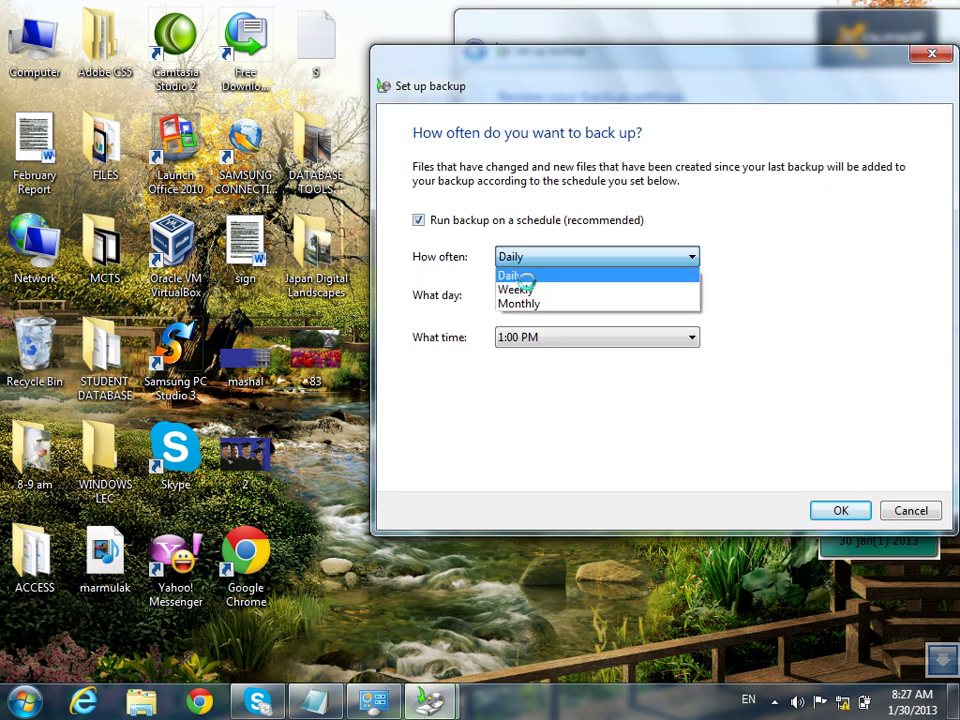
click(545, 275)
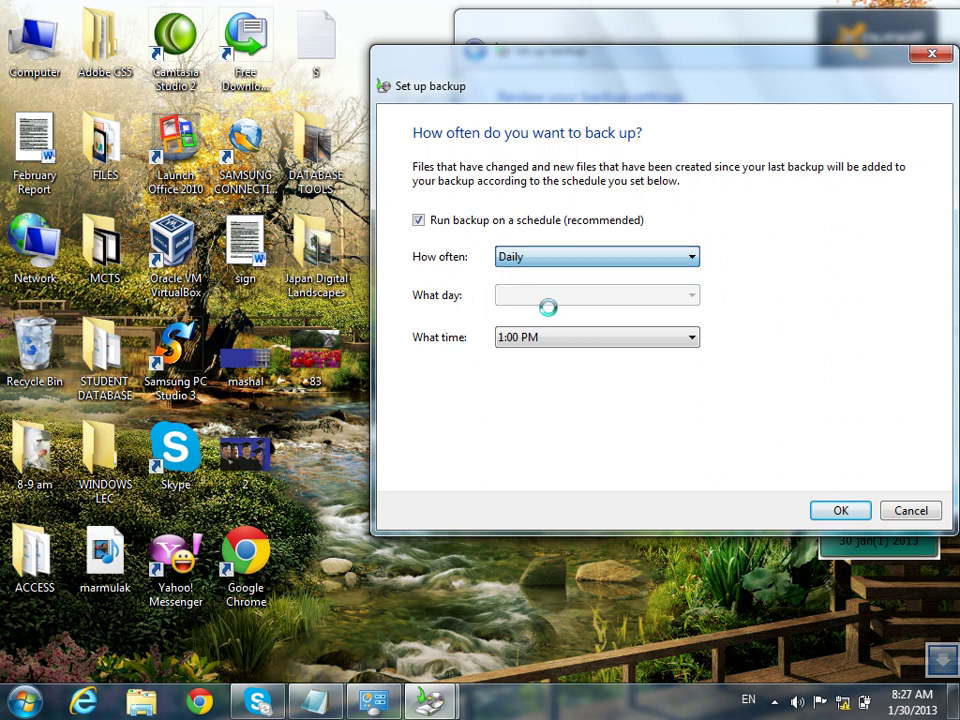
click(542, 337)
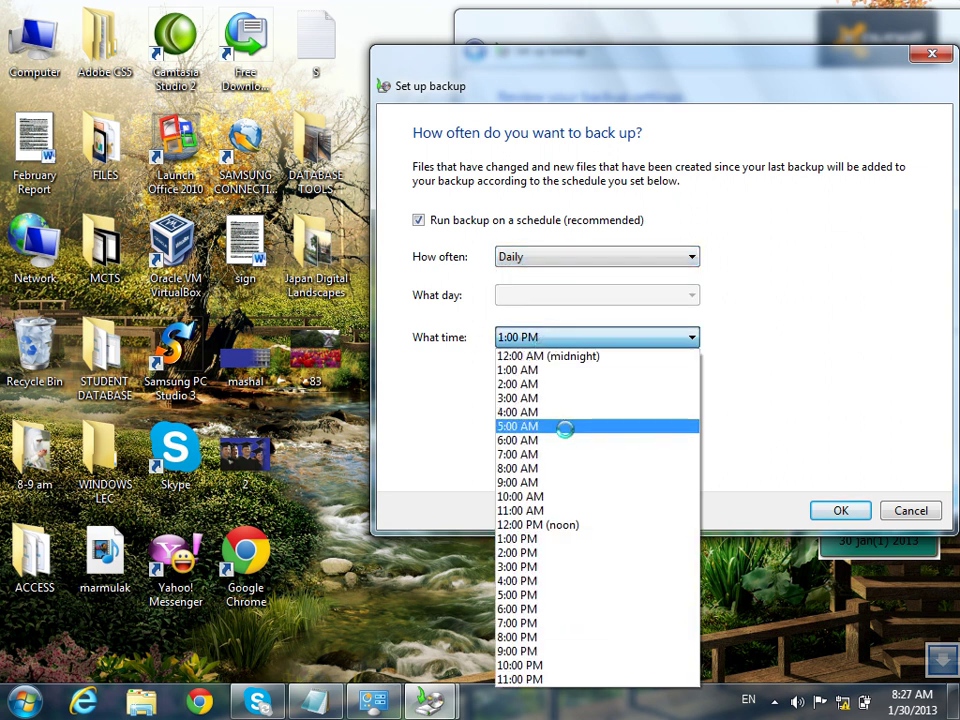
click(563, 385)
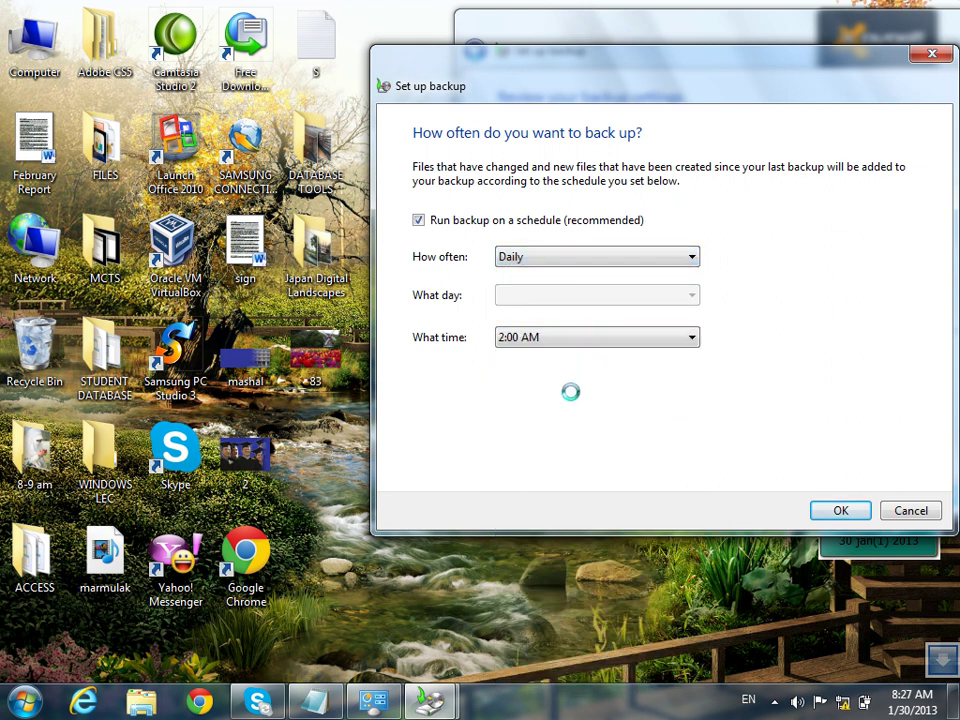
Try a weekly backup schedule with Saturday as the day, and reselect the Weekly frequency
drag(510, 80, 623, 83)
click(636, 259)
click(637, 291)
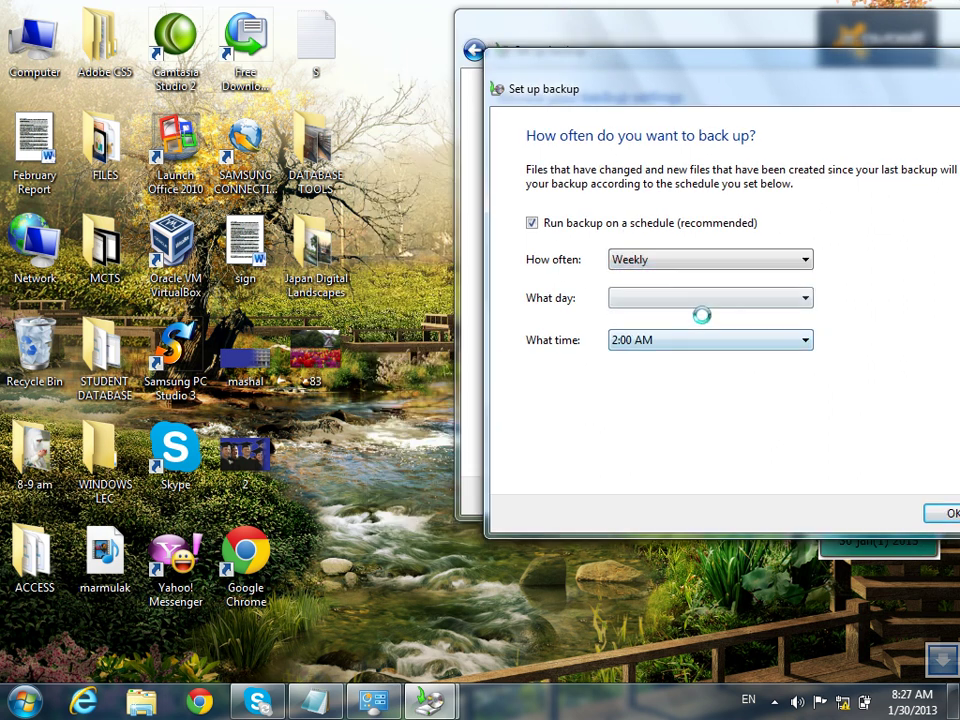
click(705, 298)
click(681, 314)
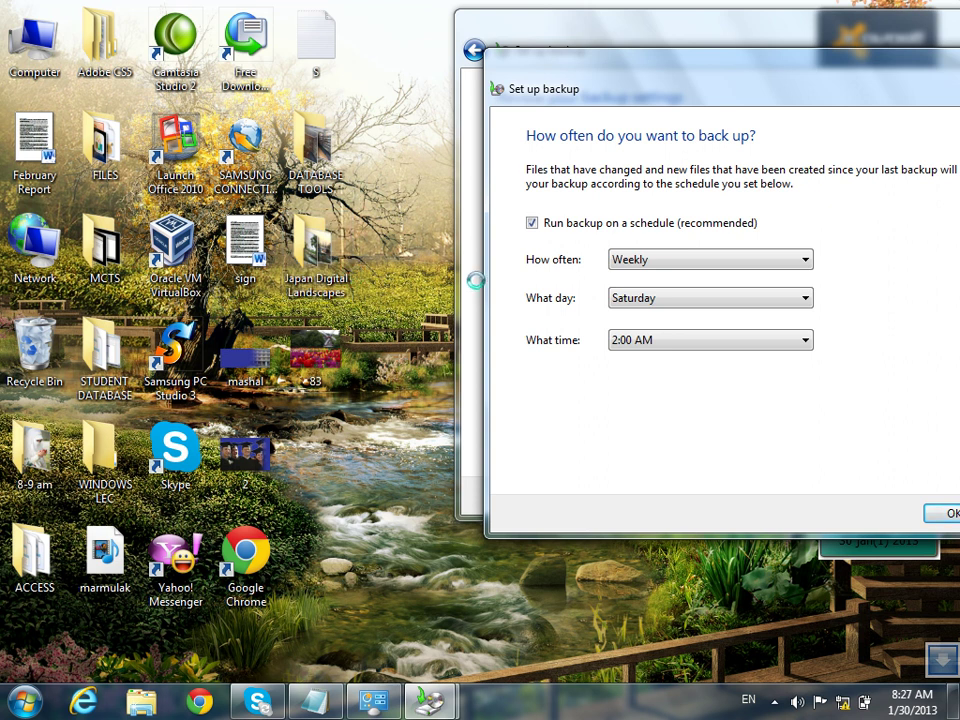
click(754, 268)
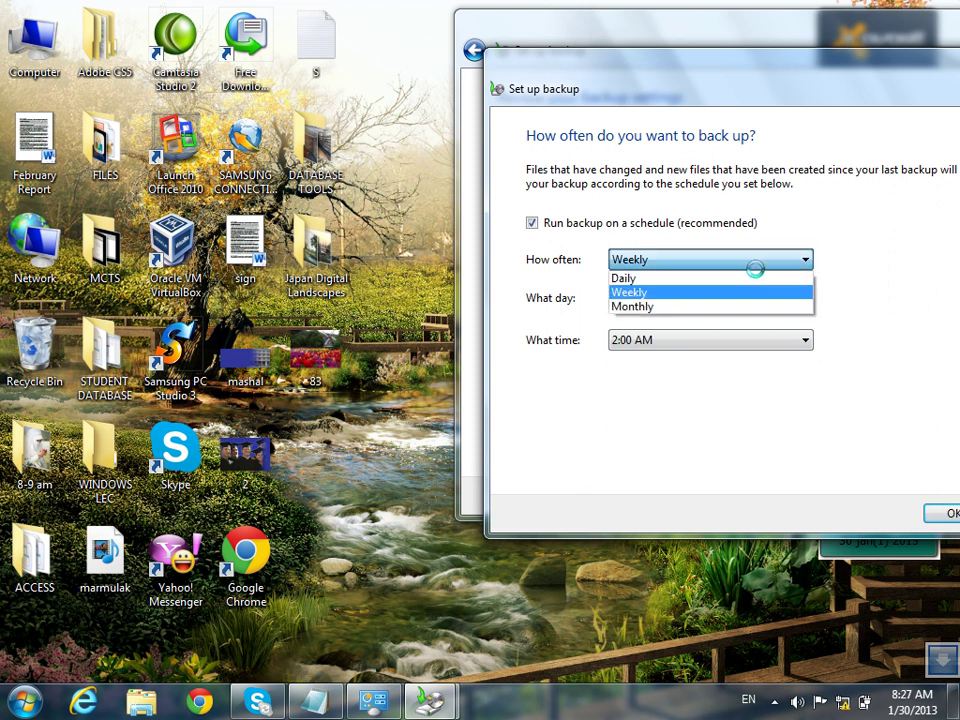
click(697, 293)
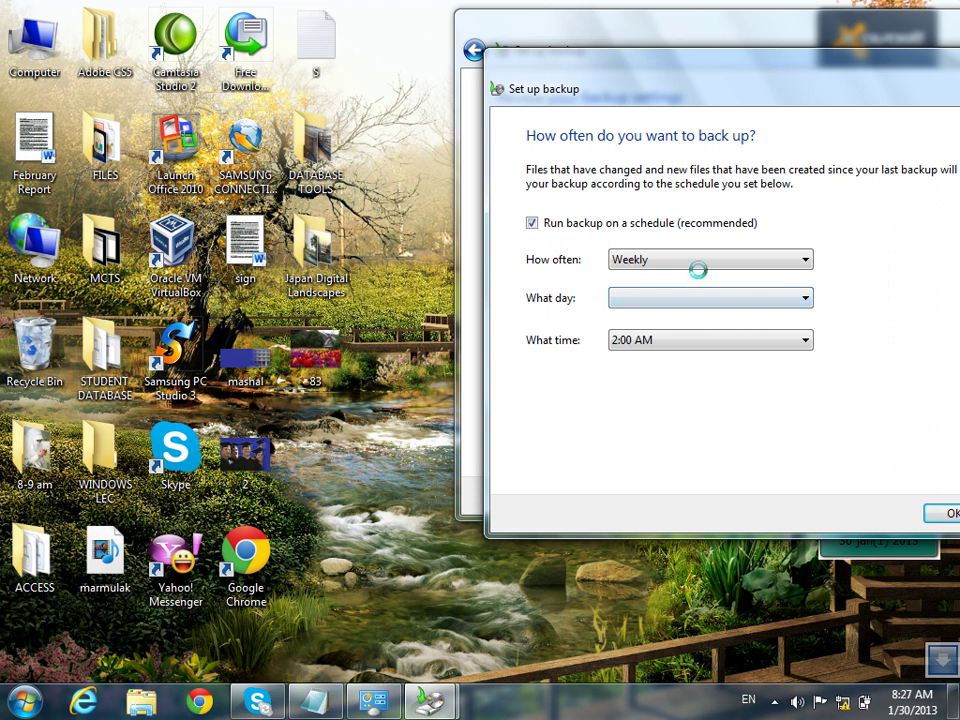
Set the backup schedule to Daily at 1:00 PM and move the schedule window fully into view
click(682, 265)
click(667, 277)
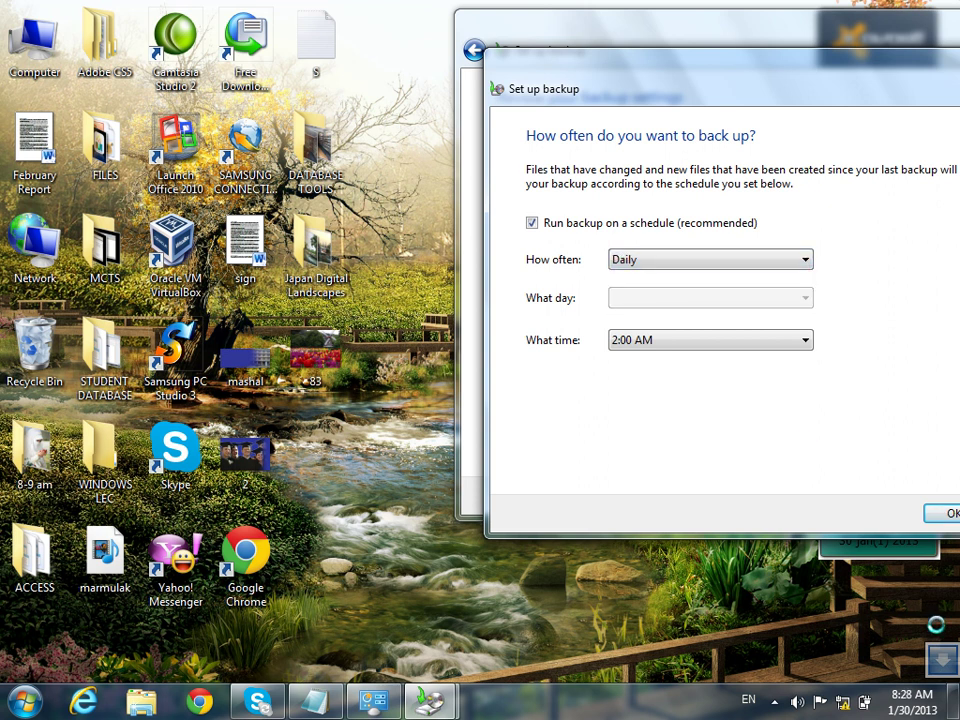
click(741, 259)
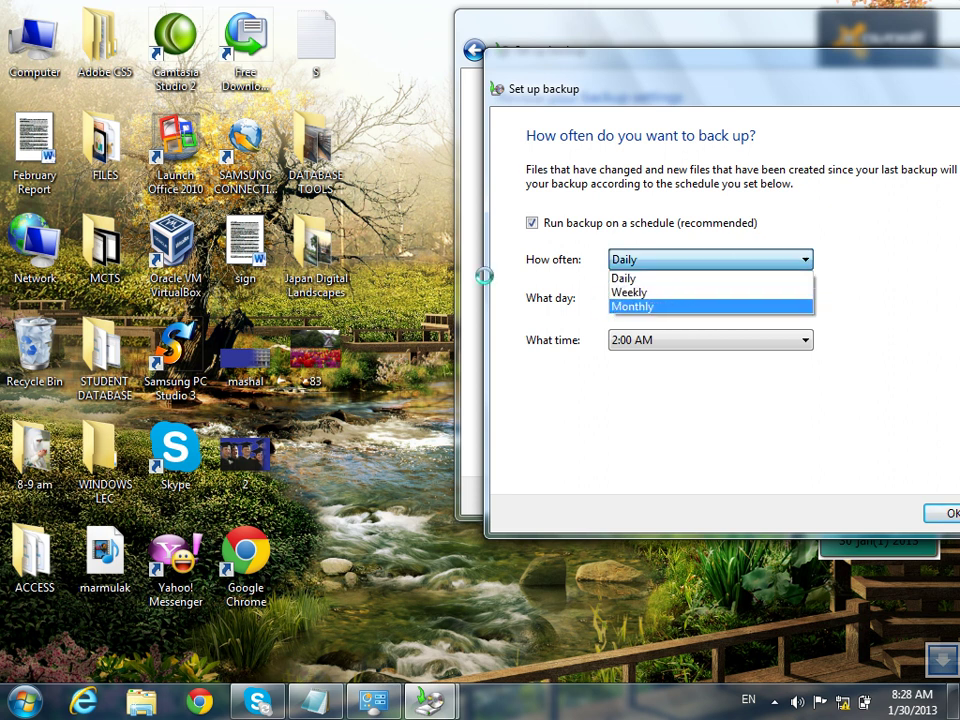
click(673, 277)
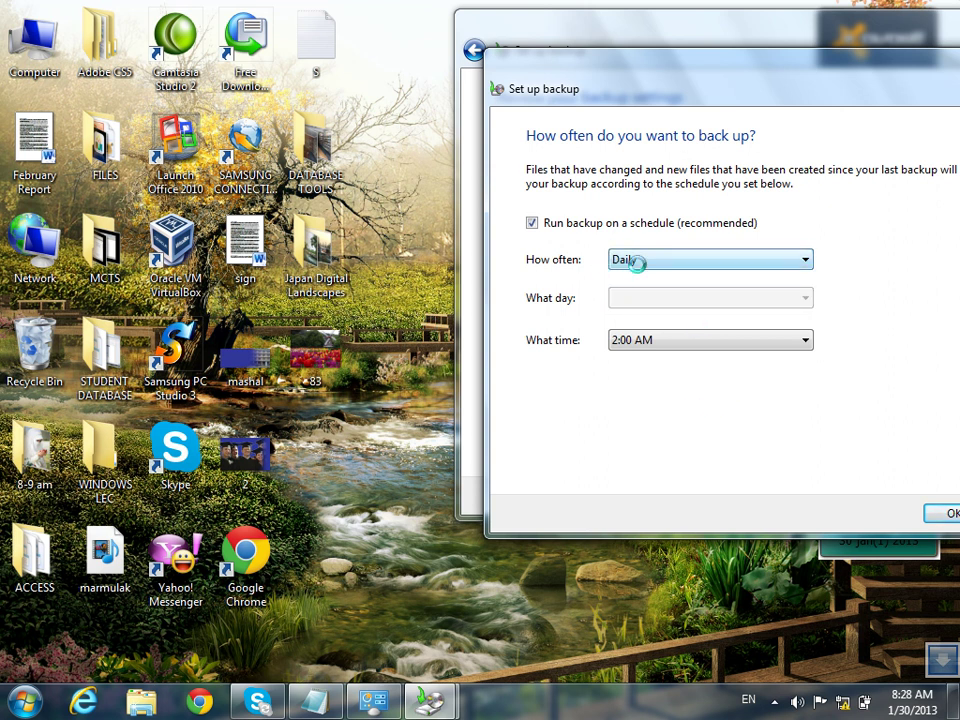
click(675, 342)
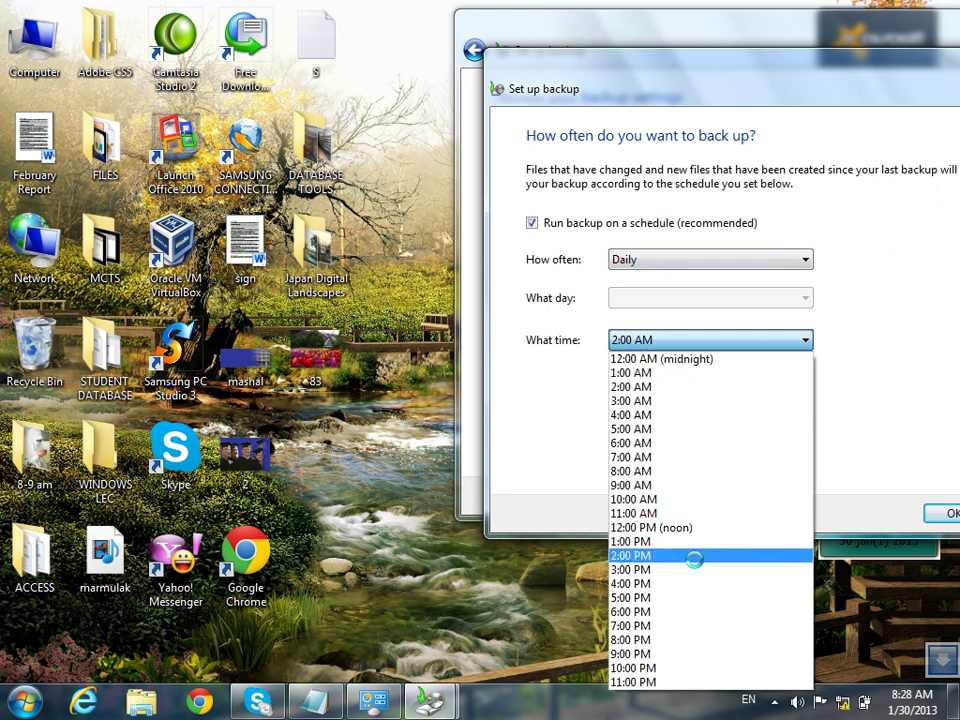
click(665, 541)
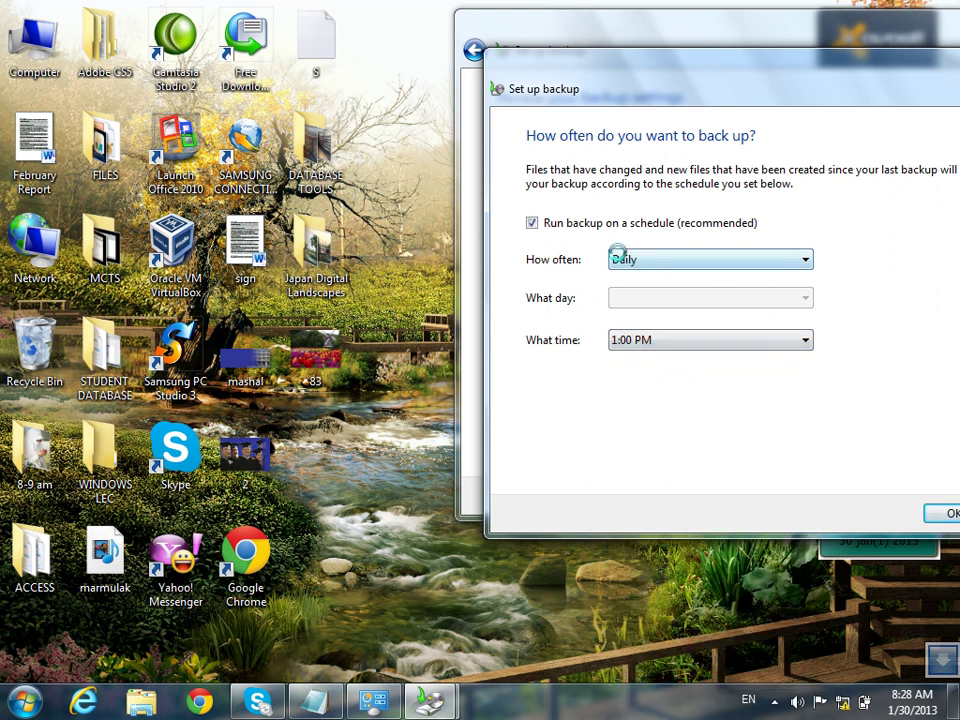
drag(788, 82, 651, 61)
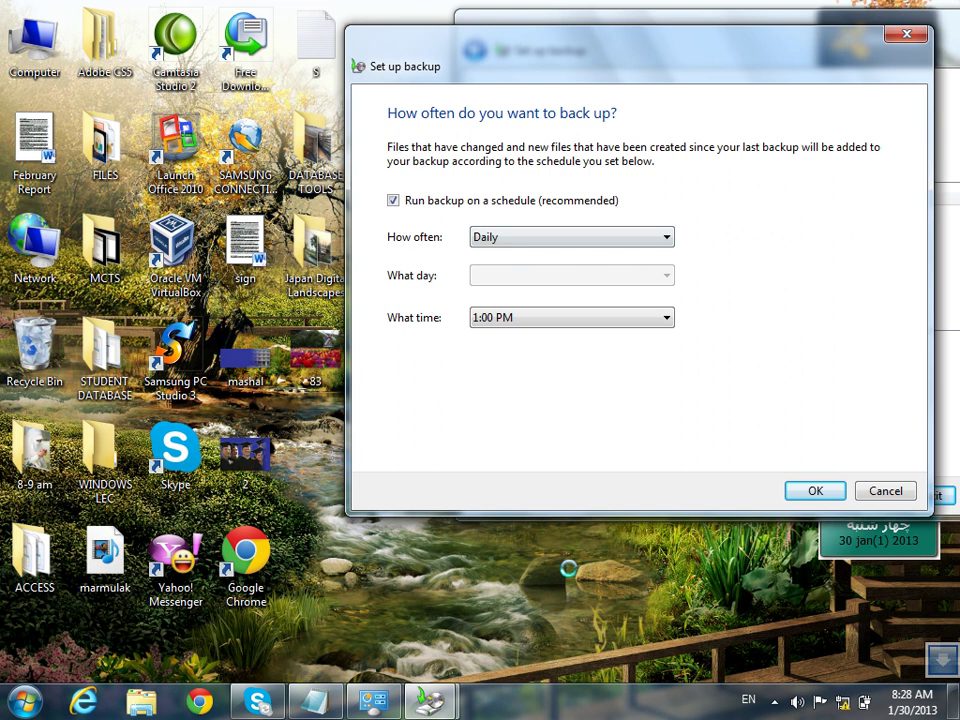
Confirm the daily 1:00 PM schedule, review it once more, and save the backup settings
click(815, 490)
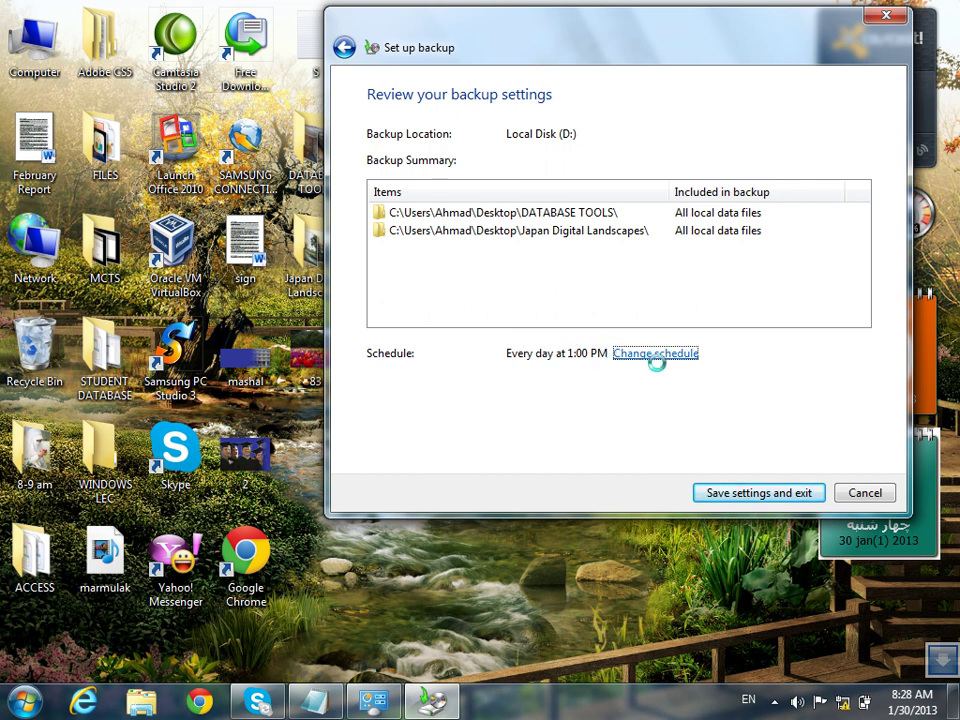
click(655, 354)
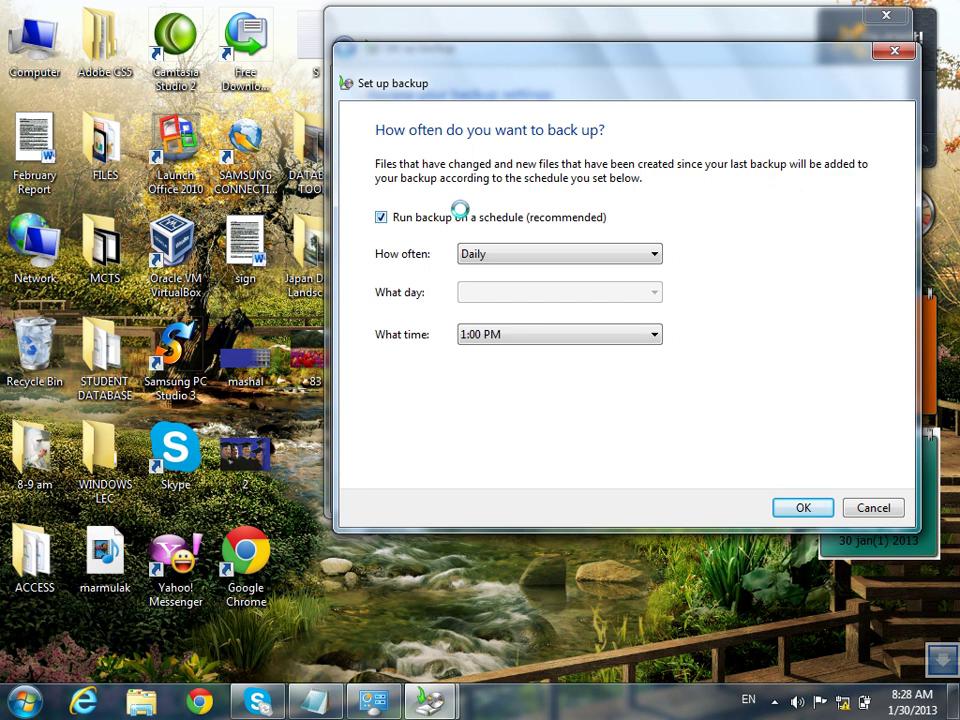
click(800, 508)
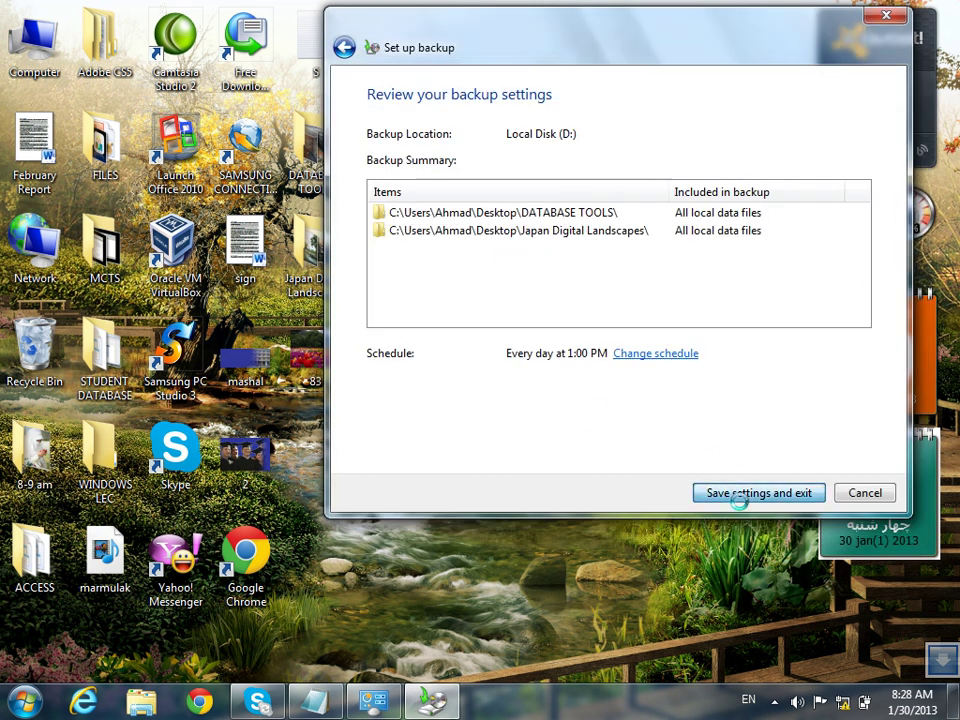
click(797, 493)
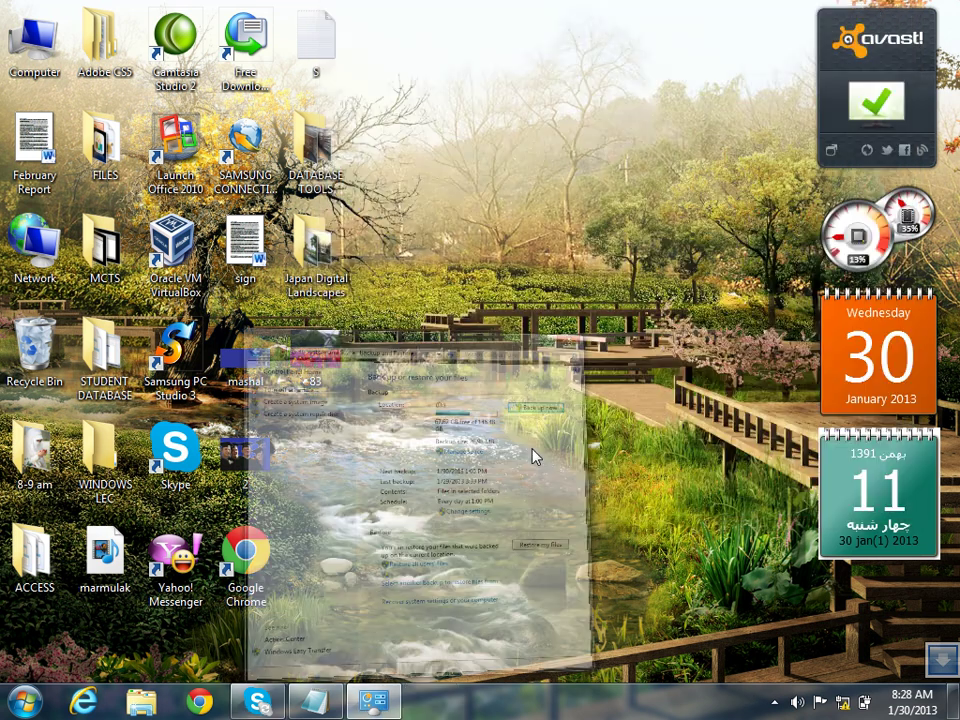
Maximize Backup and Restore, check the contents of Local Disk (D:), and start the backup immediately
double_click(608, 66)
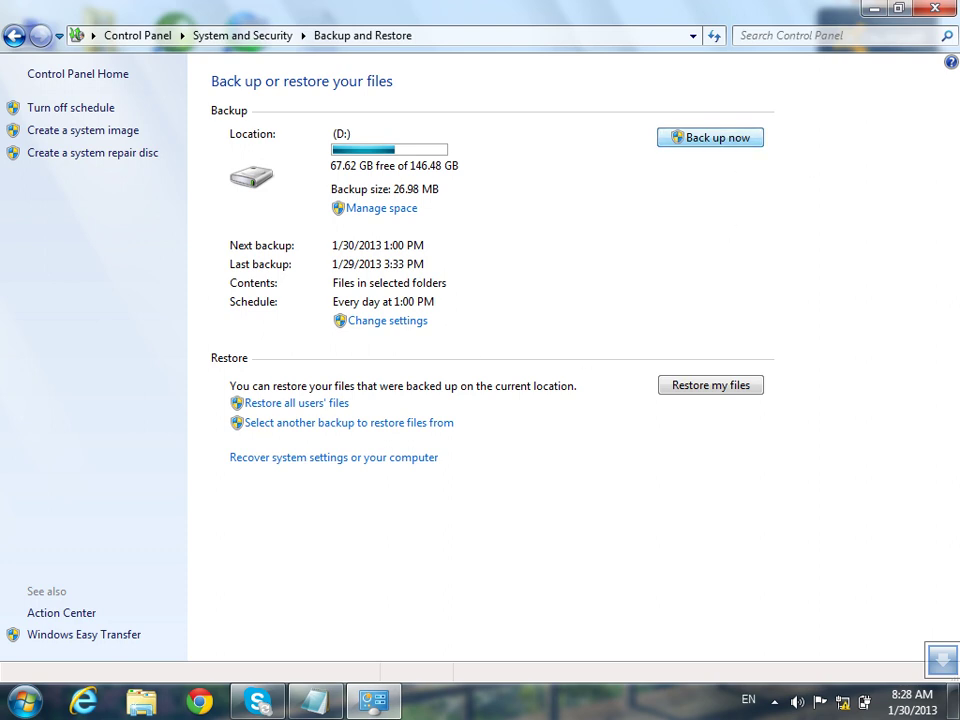
key(super)
click(296, 425)
double_click(716, 246)
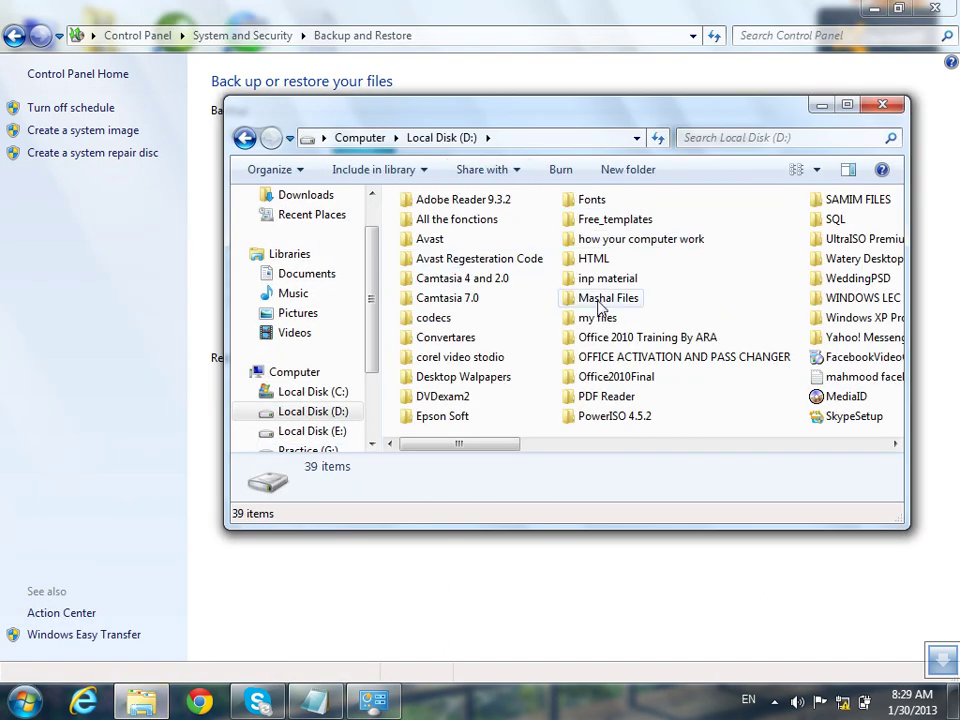
click(880, 107)
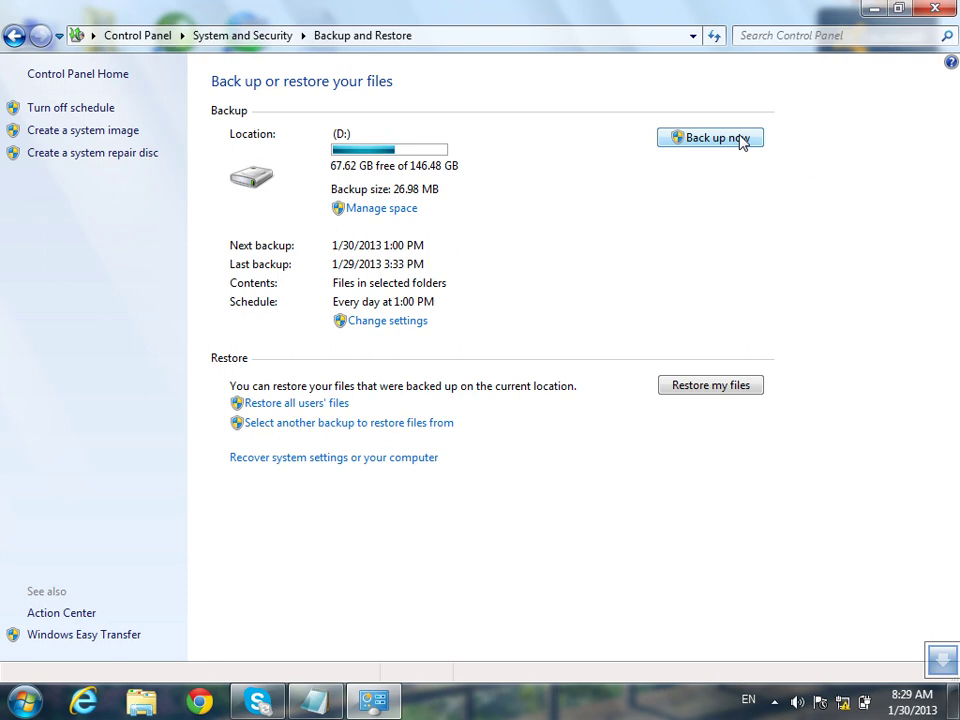
click(742, 142)
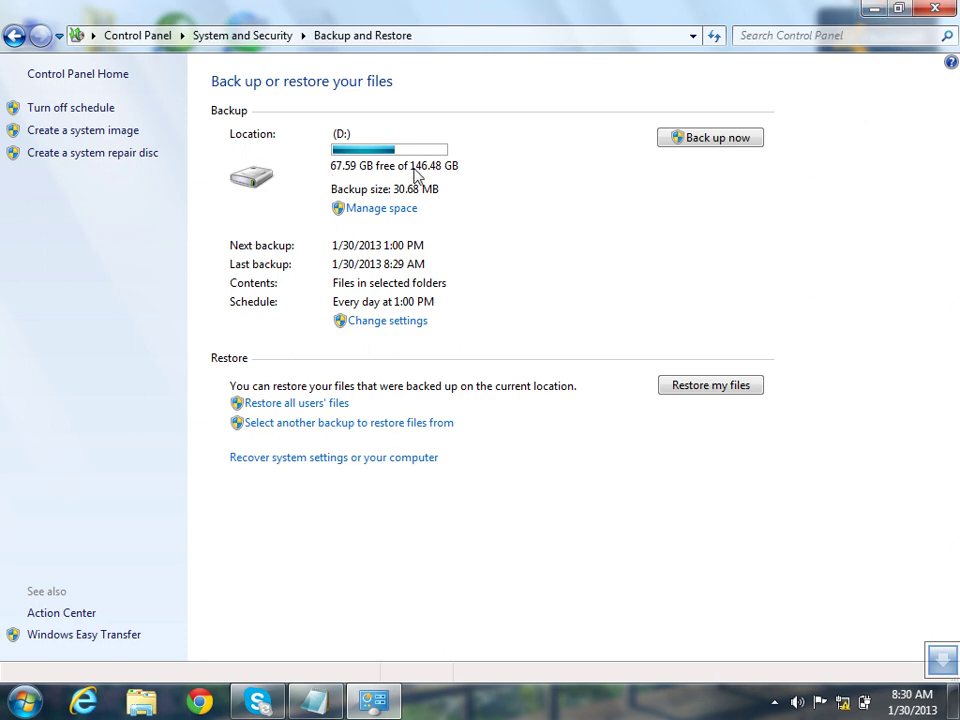
Close the Backup and Restore window and refresh the desktop twice
click(935, 9)
right_click(452, 244)
click(505, 297)
right_click(491, 249)
click(508, 303)
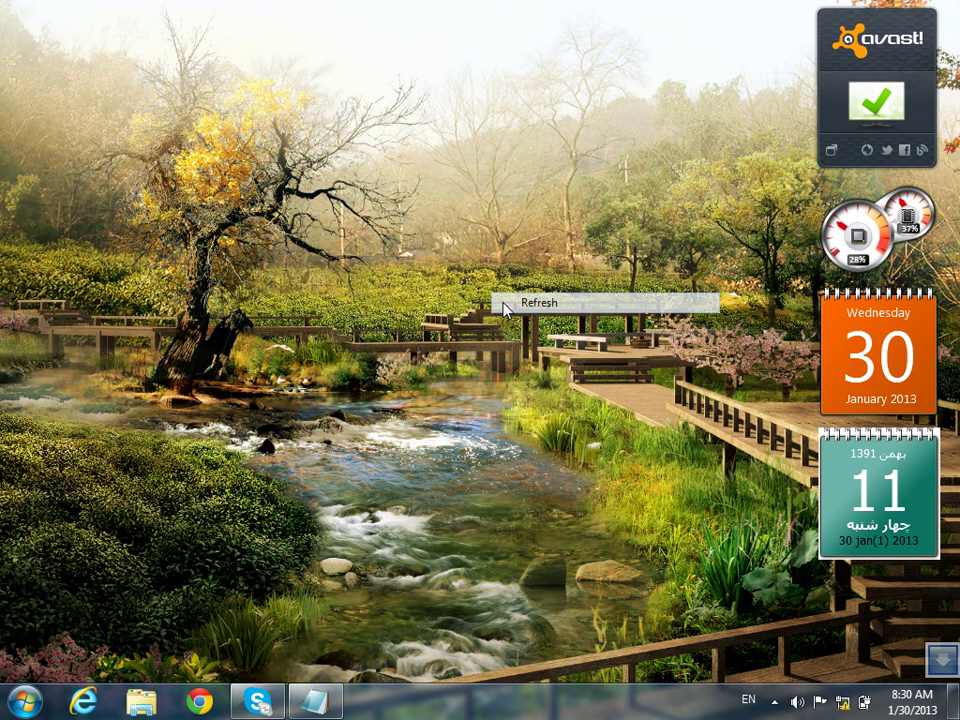
Open Local Disk (D:) from Computer and select the newly created backup item
click(33, 40)
double_click(33, 40)
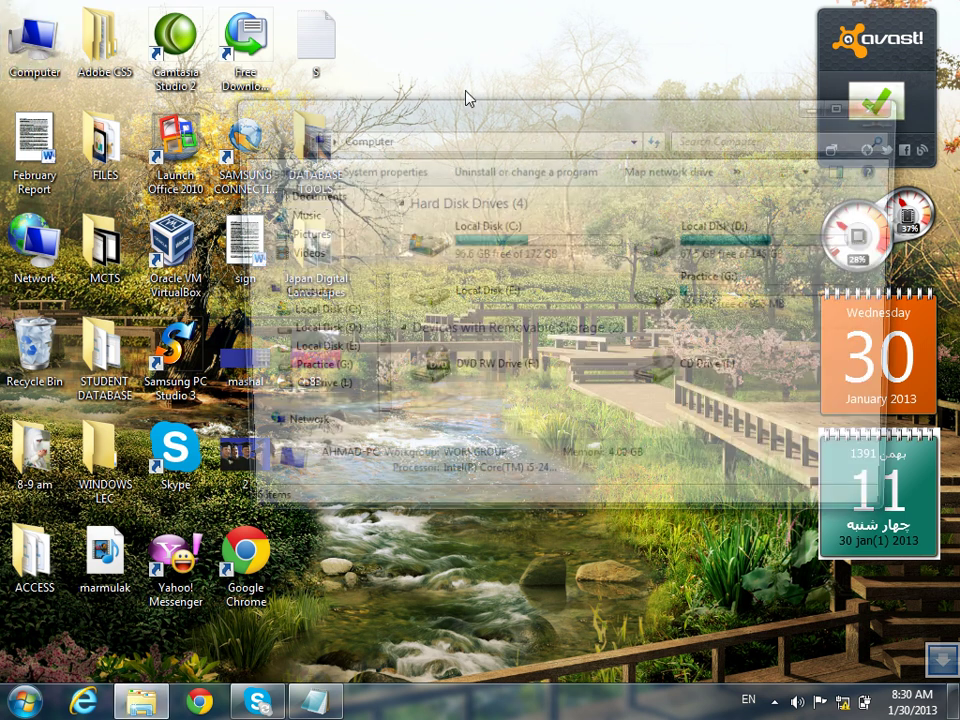
double_click(688, 244)
click(408, 218)
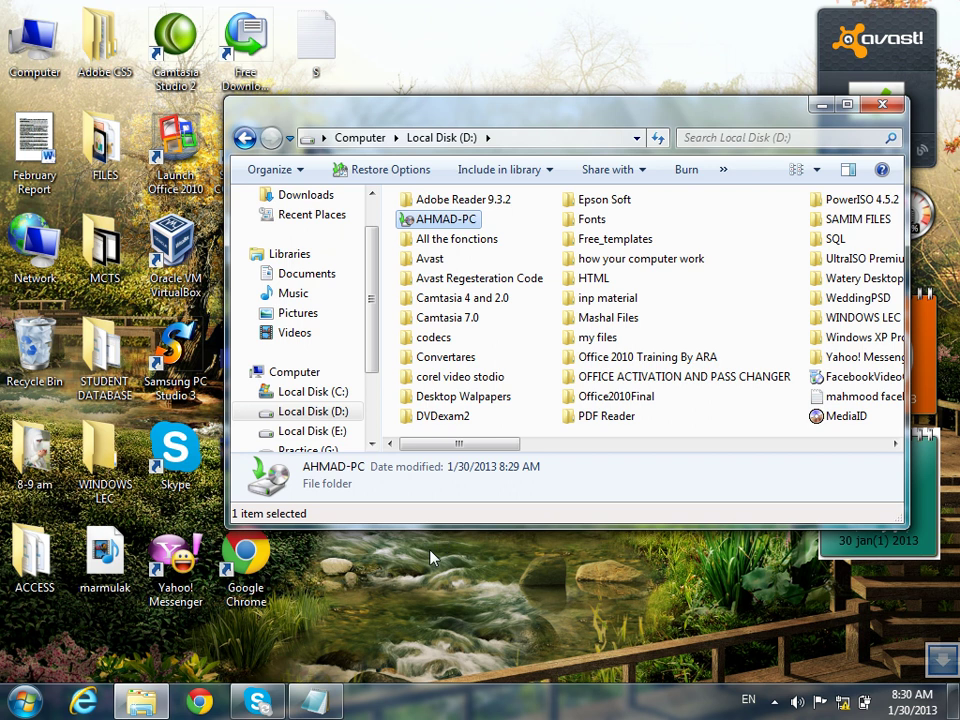
click(22, 700)
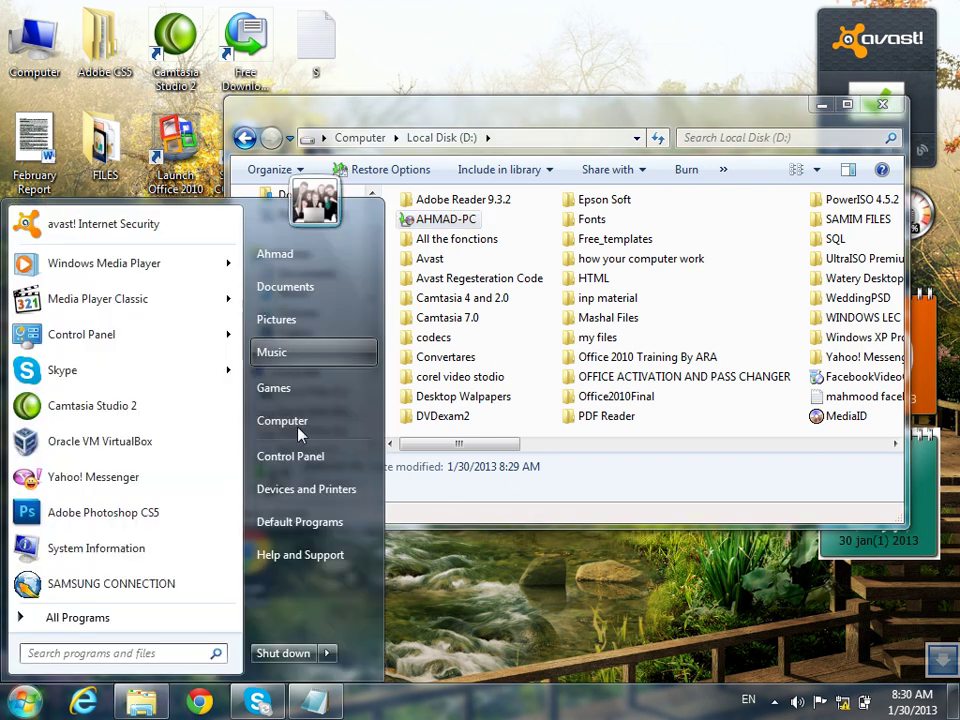
click(529, 36)
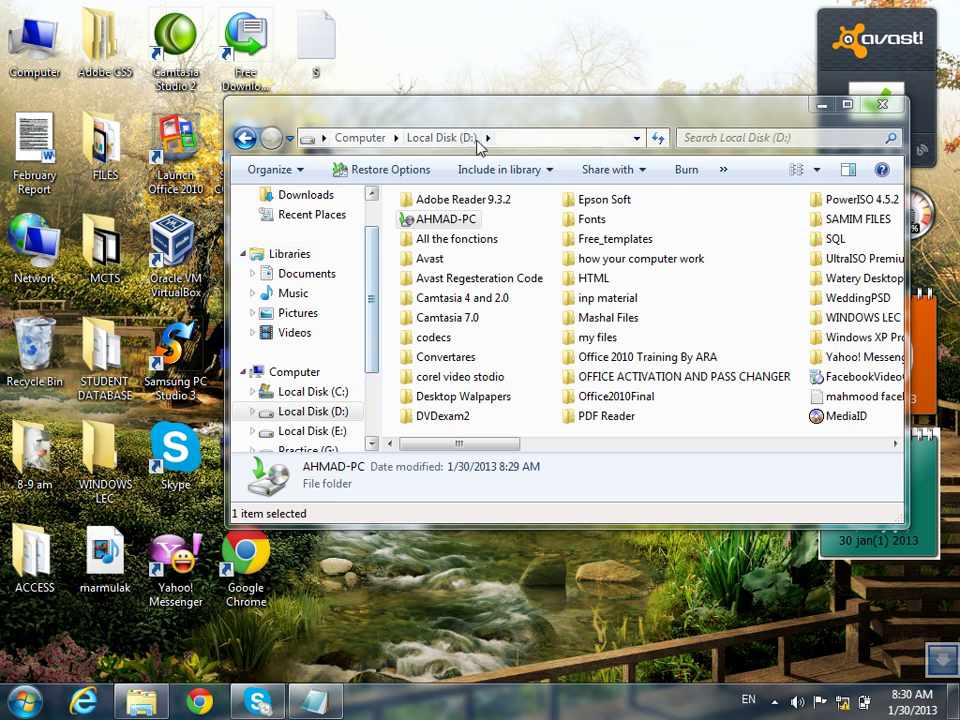
Move the Local Disk (D:) window aside and delete the DATABASE TOOLS and Japan Digital Landscapes folders from the desktop
drag(480, 123, 673, 107)
drag(370, 127, 292, 268)
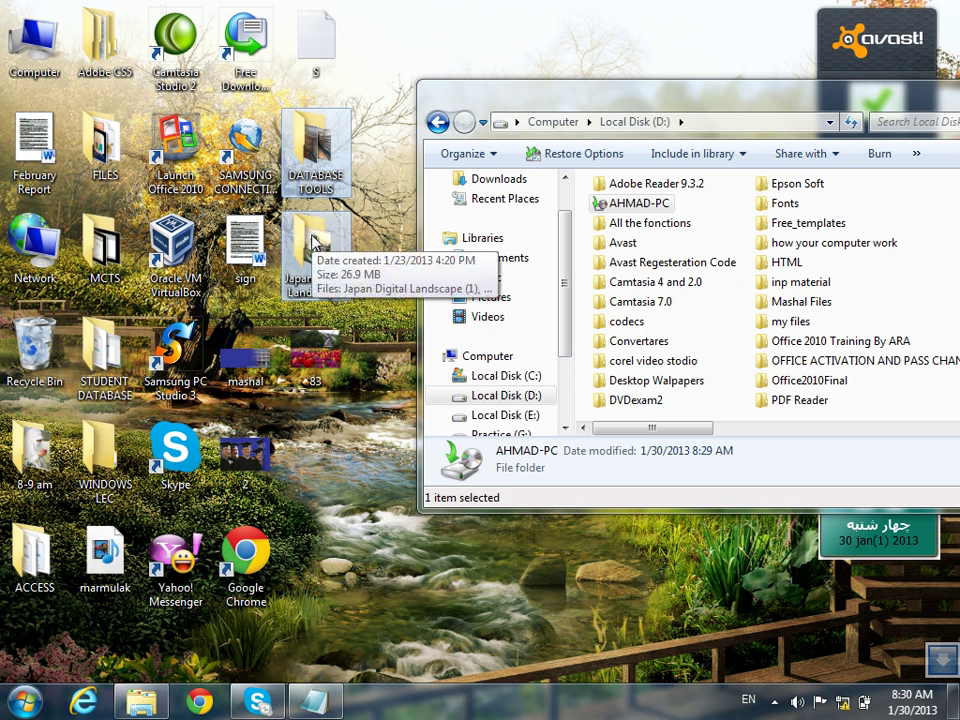
right_click(313, 240)
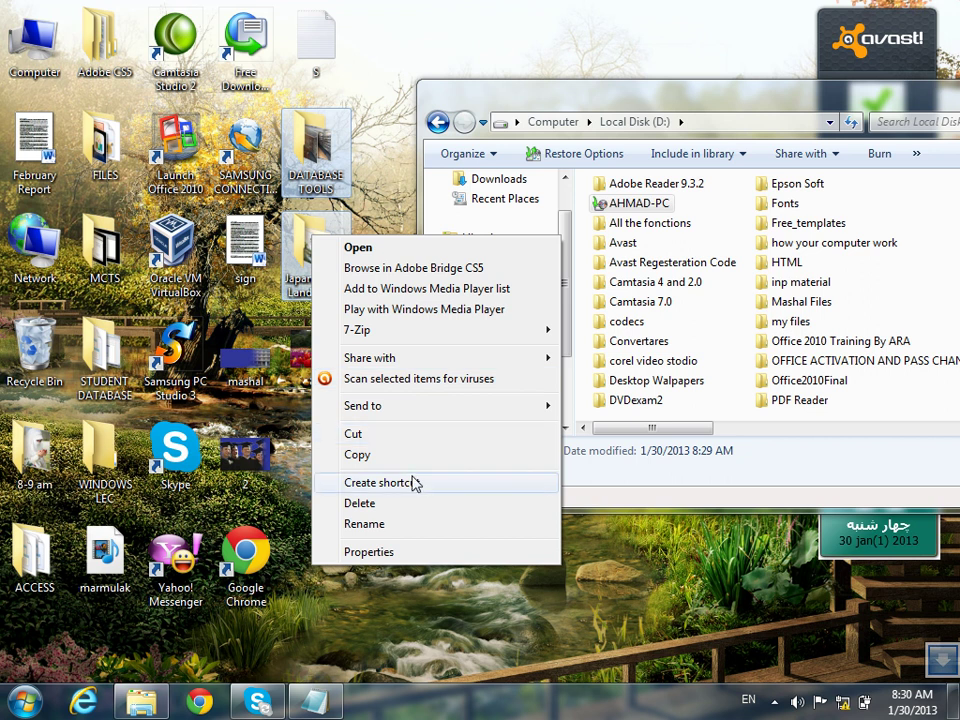
click(408, 509)
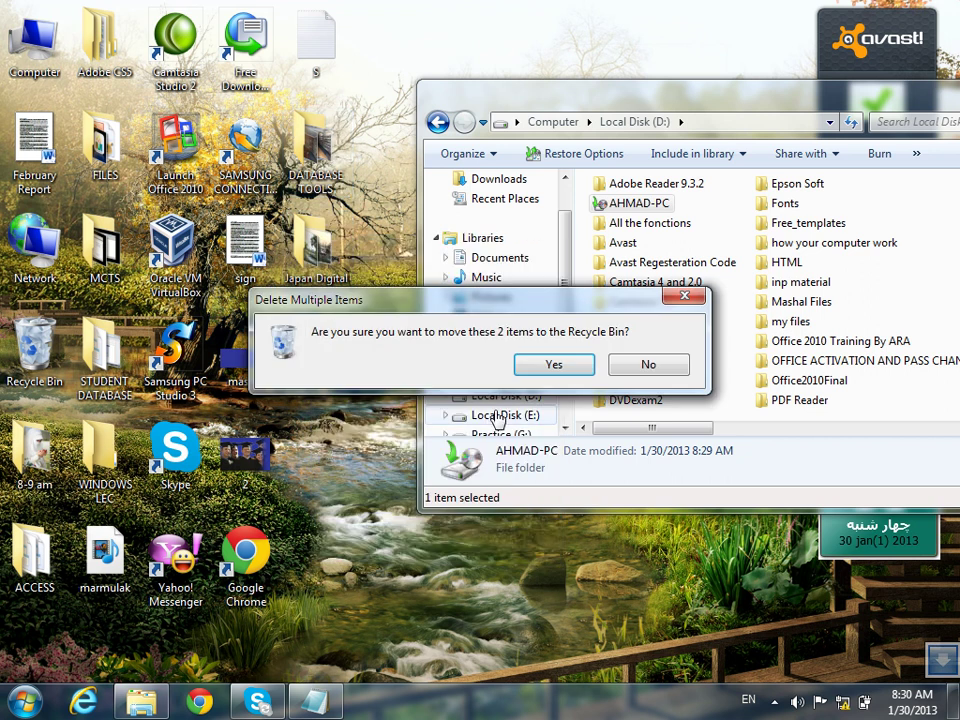
click(582, 367)
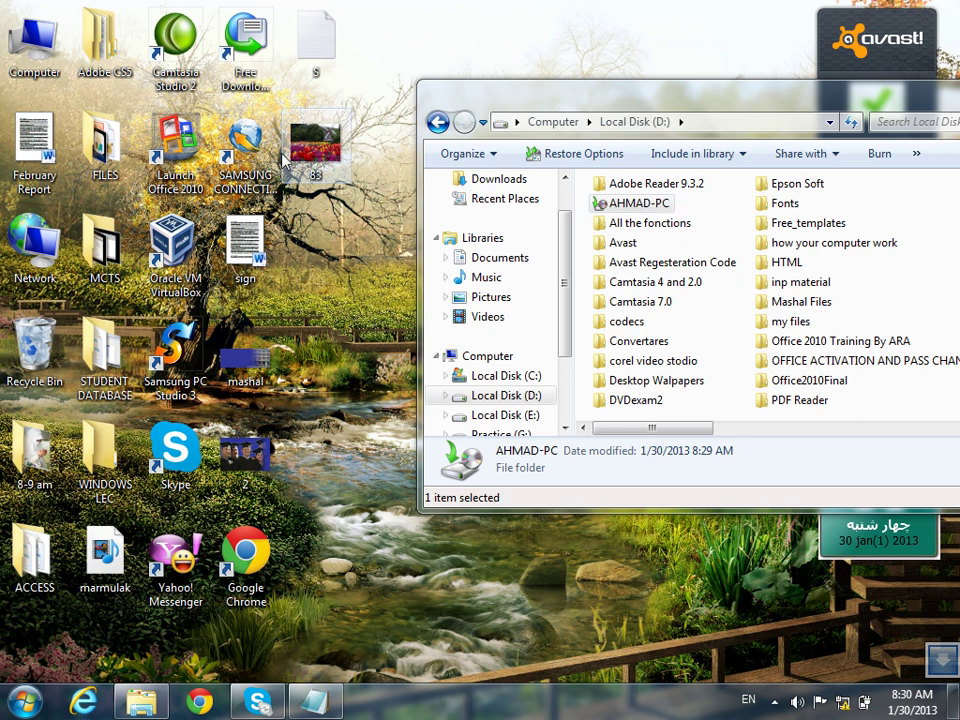
Empty the Recycle Bin, confirming permanent deletion and continuing with administrator permission
right_click(22, 352)
click(62, 378)
click(560, 364)
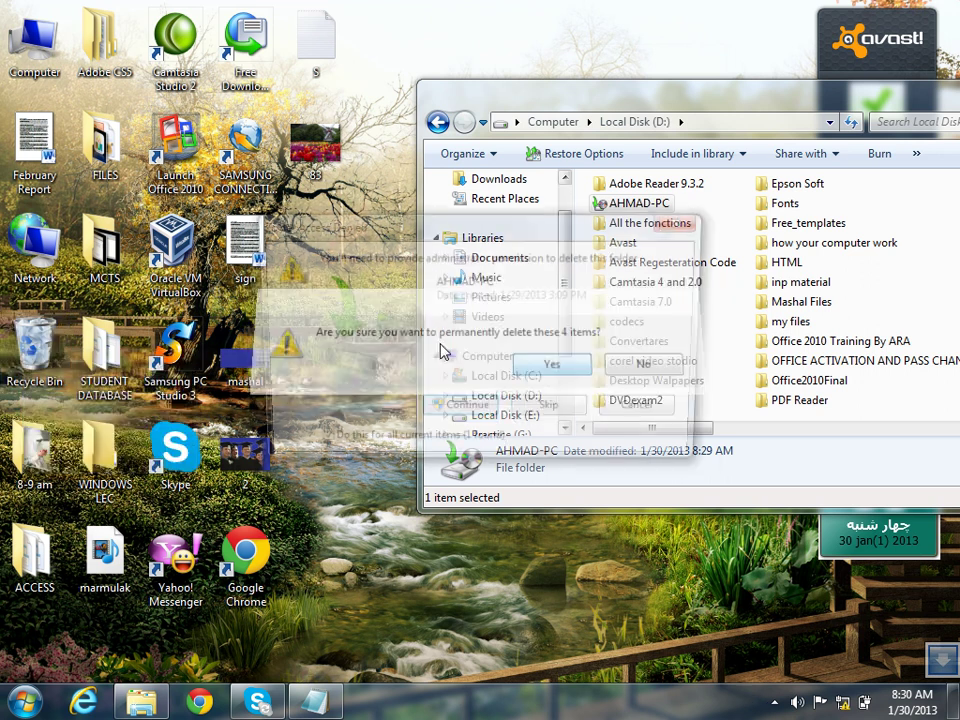
click(403, 412)
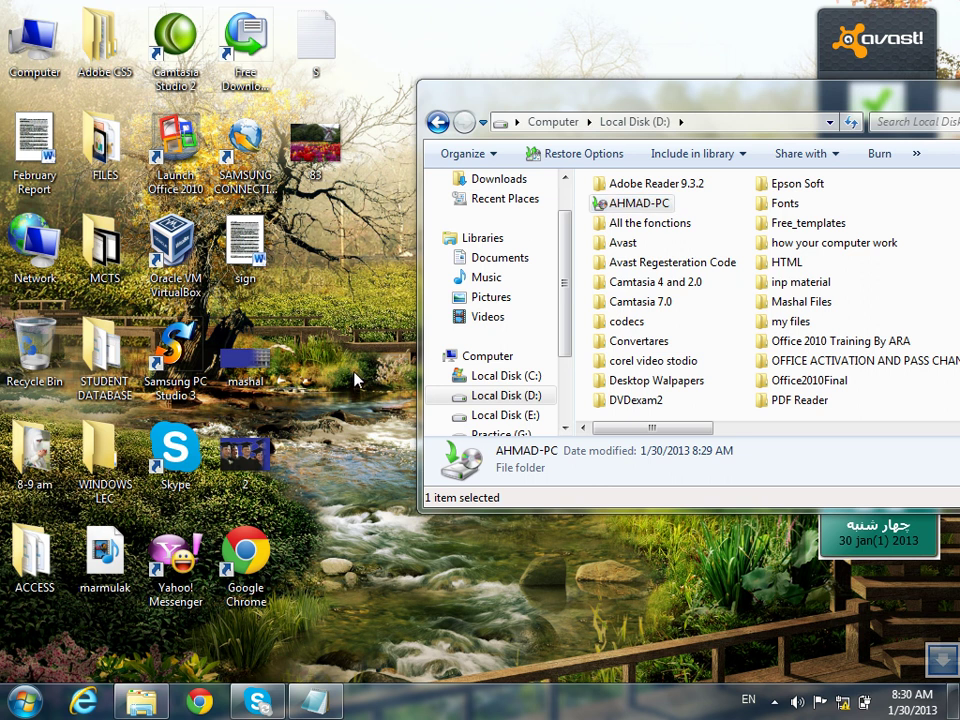
Examine the restore options offered for the backup item on Local Disk (D:) and close them
right_click(641, 206)
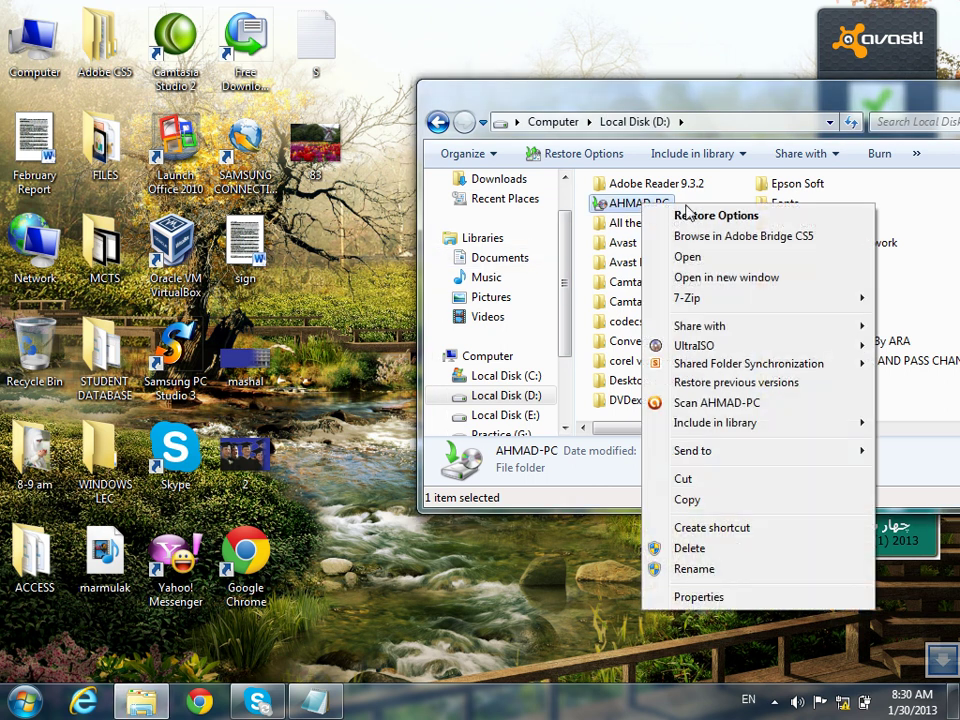
click(708, 220)
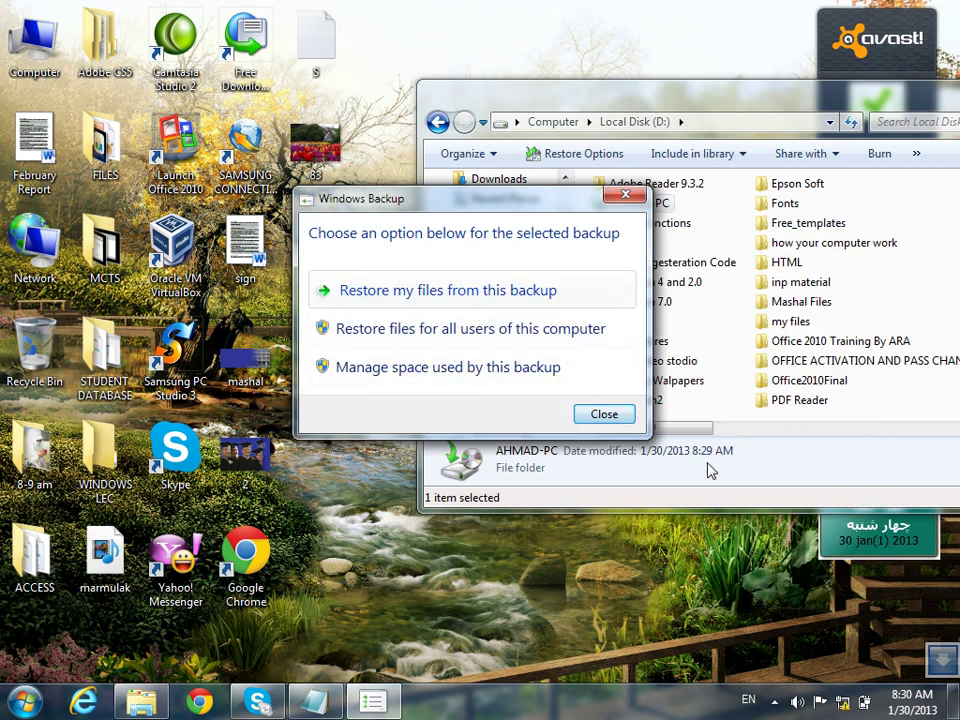
click(626, 418)
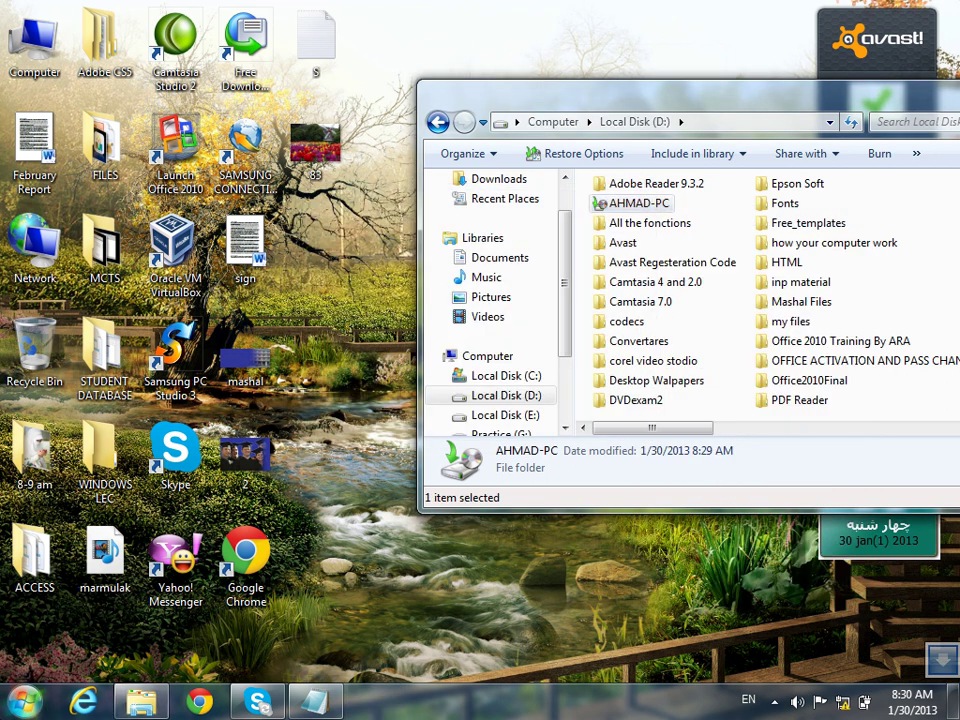
Search Windows for BACKUP, open Backup and Restore, and examine the Restore my files wizard before cancelling it
key(super)
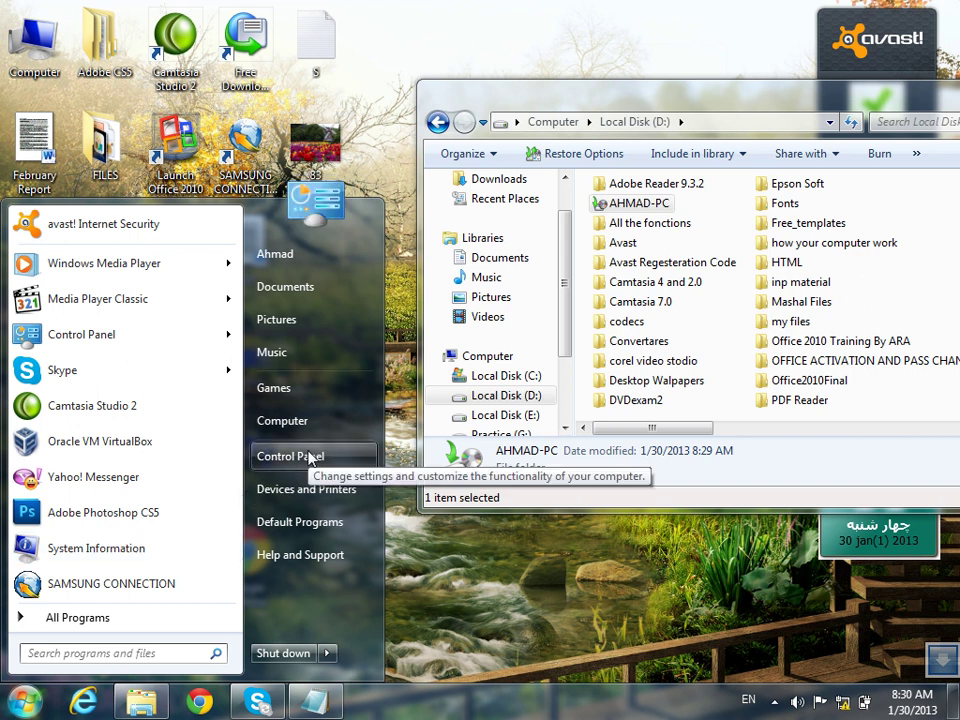
click(90, 654)
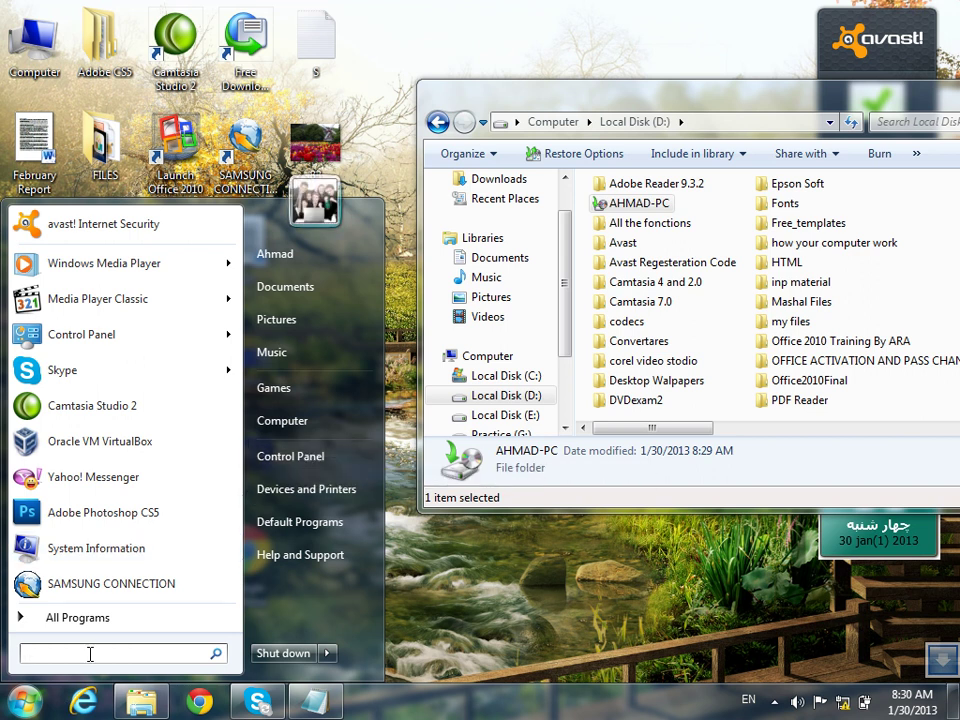
text(BACKUP)
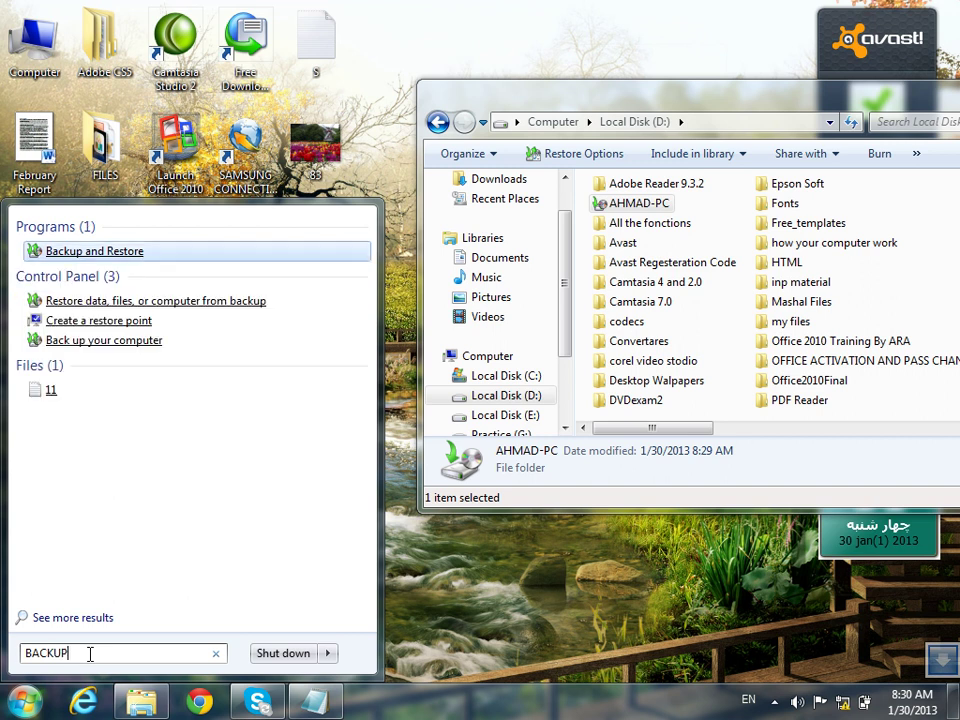
click(133, 255)
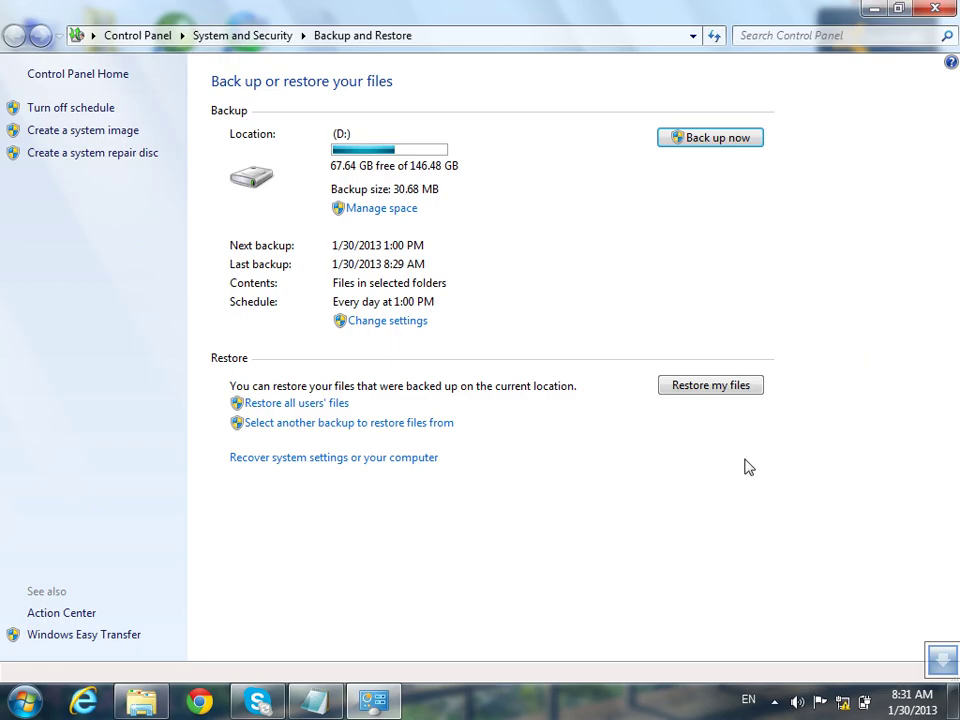
click(733, 391)
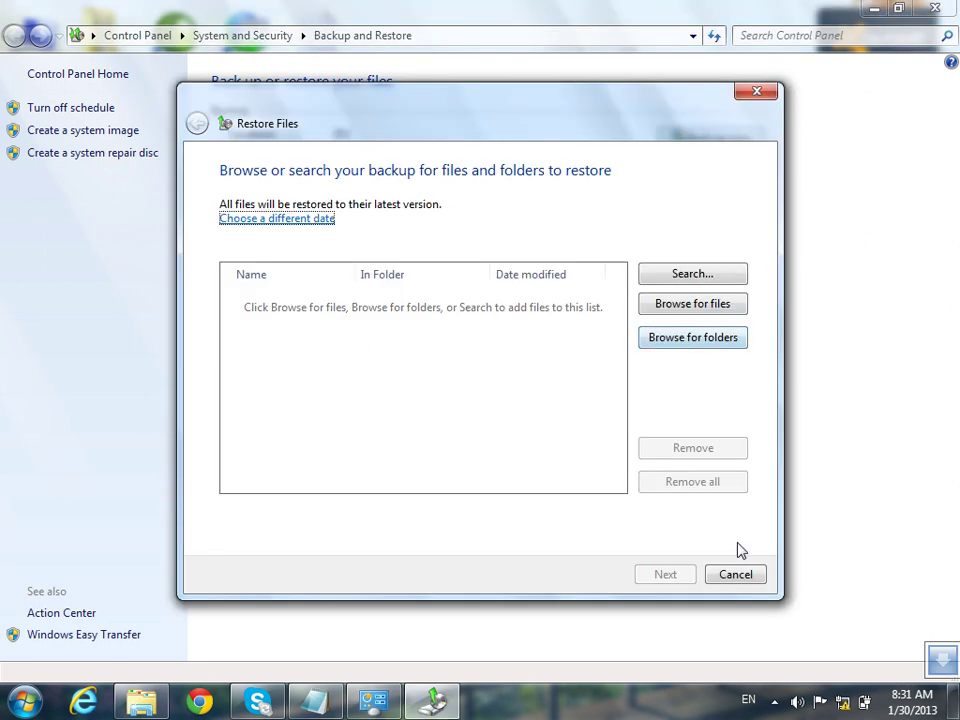
click(745, 574)
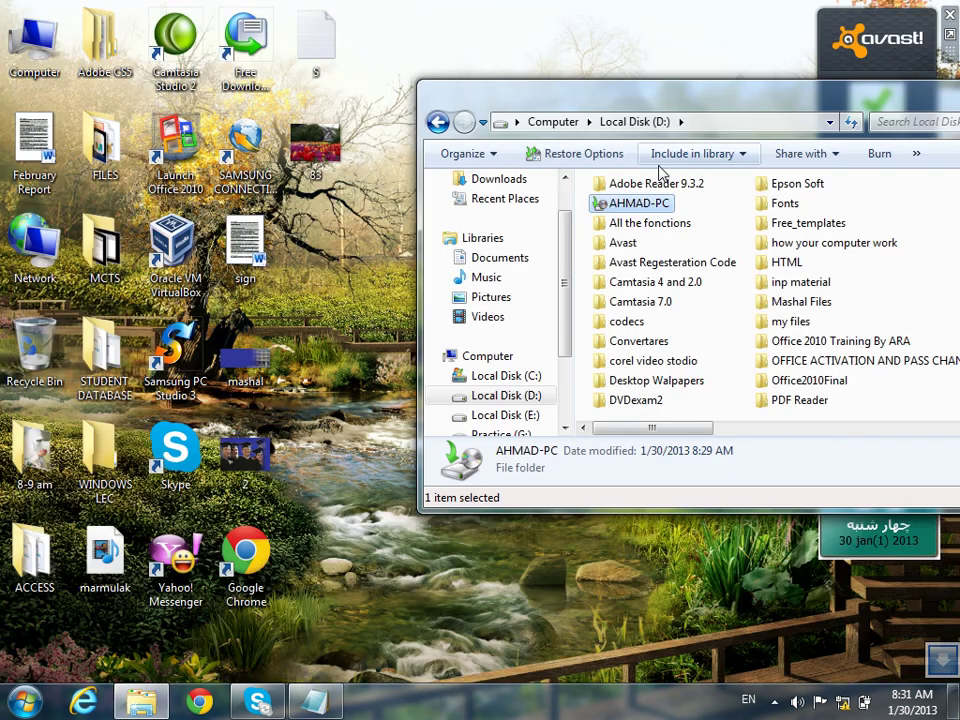
Start restoring personal files from the backup item on Local Disk (D:) and move the Restore Files window clear of the desktop icons
right_click(651, 207)
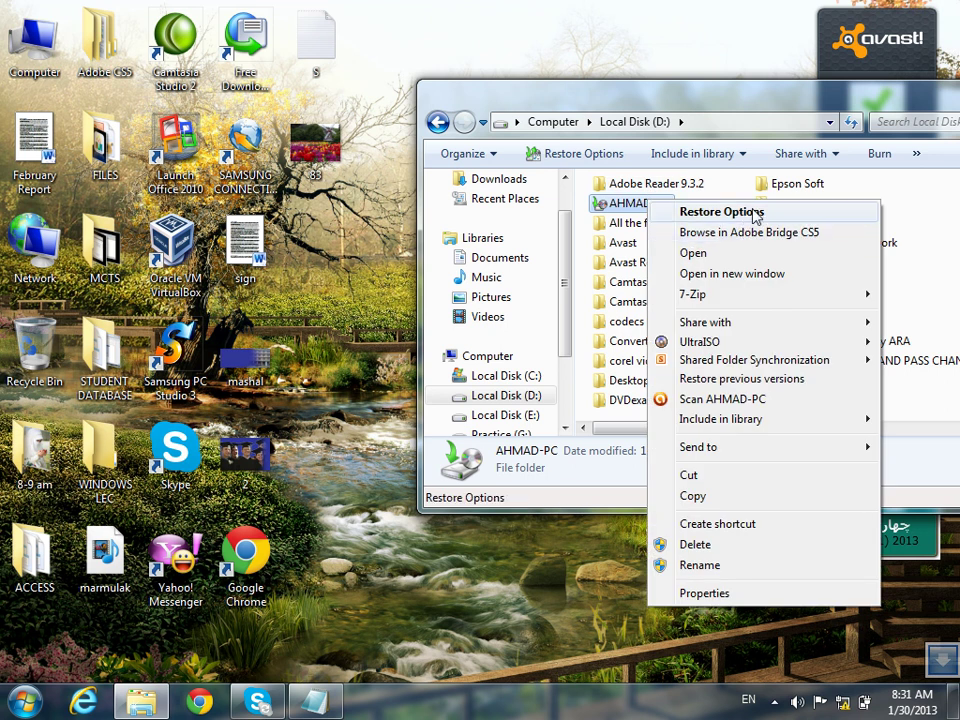
click(722, 212)
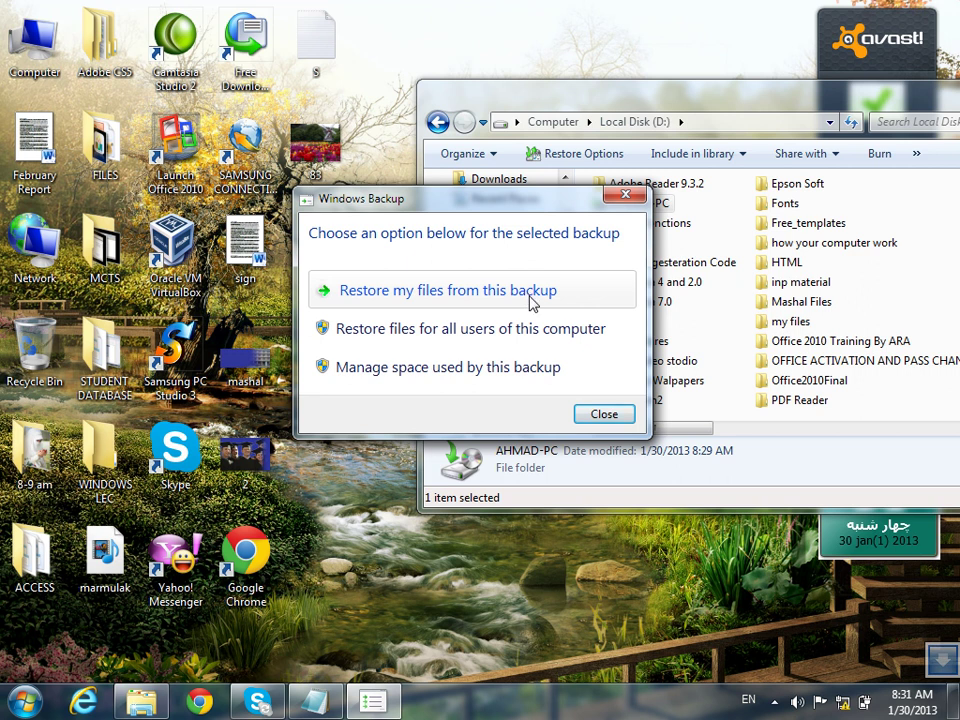
click(432, 302)
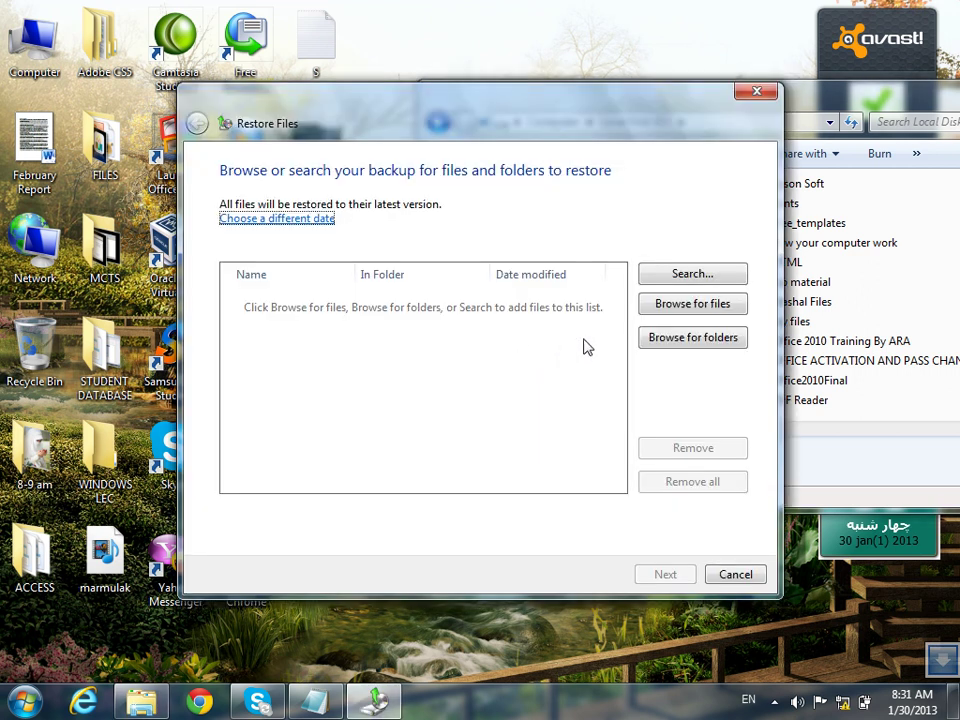
drag(643, 130, 761, 127)
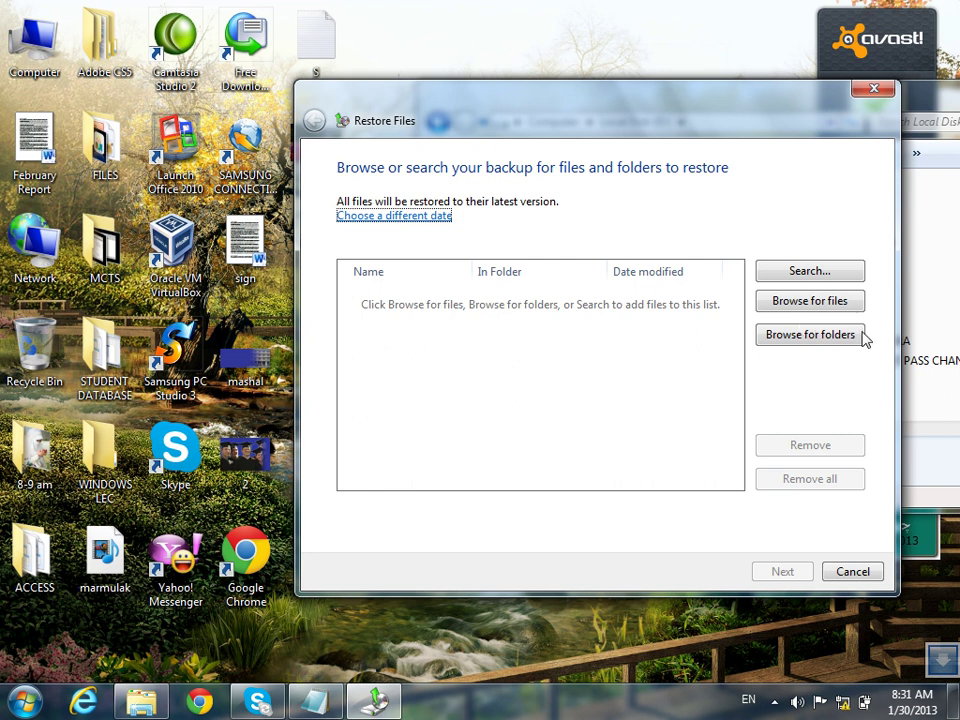
Browse the backup for folders and add Backup of C: to the restore list
click(817, 339)
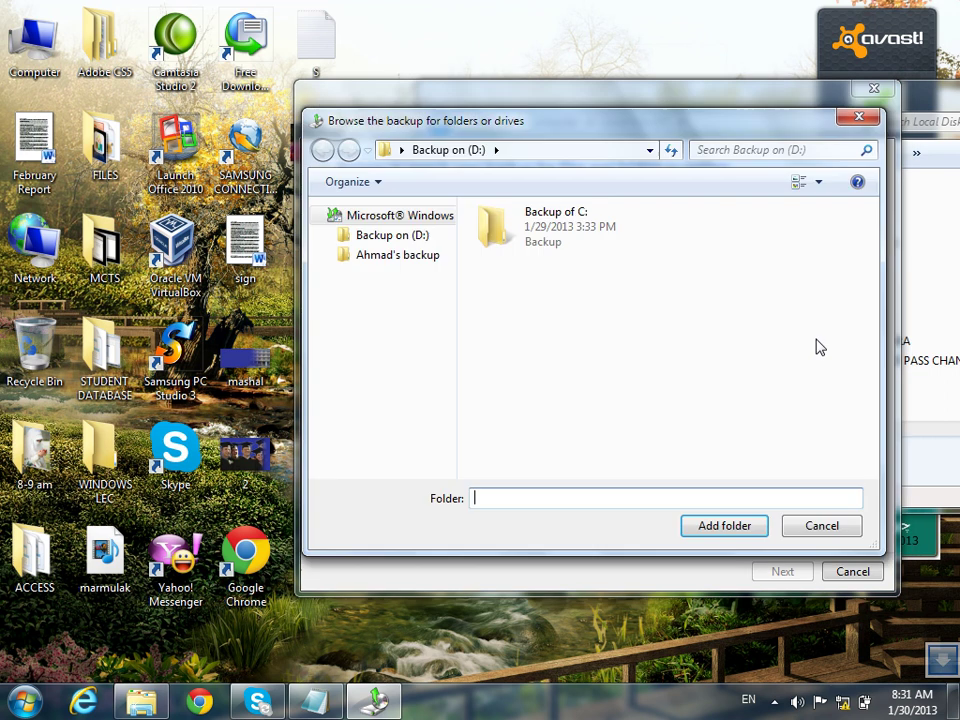
click(556, 245)
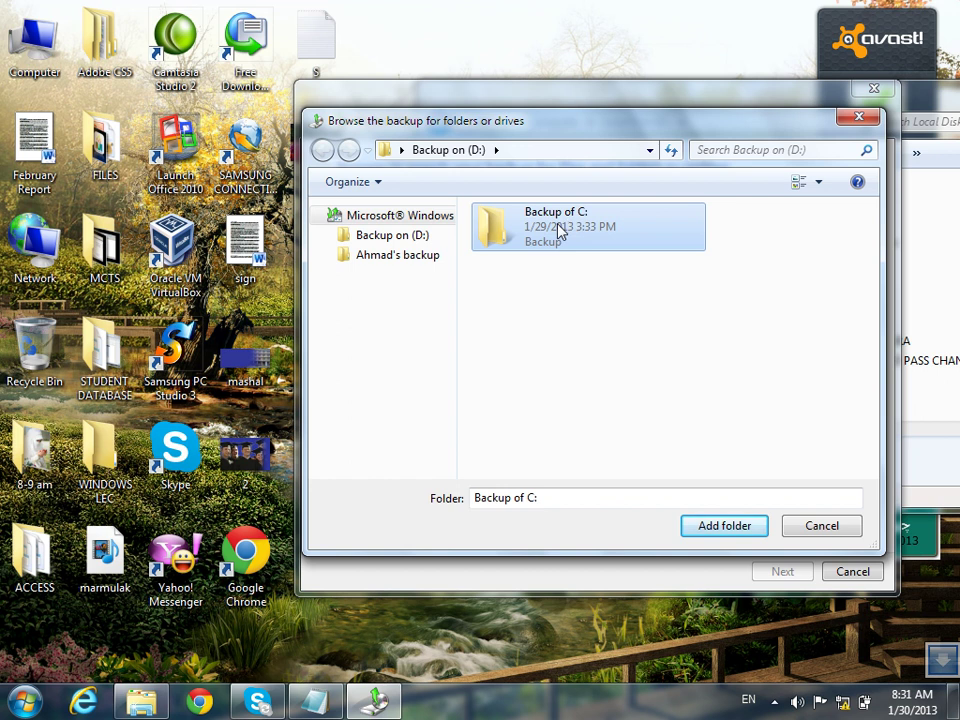
click(720, 527)
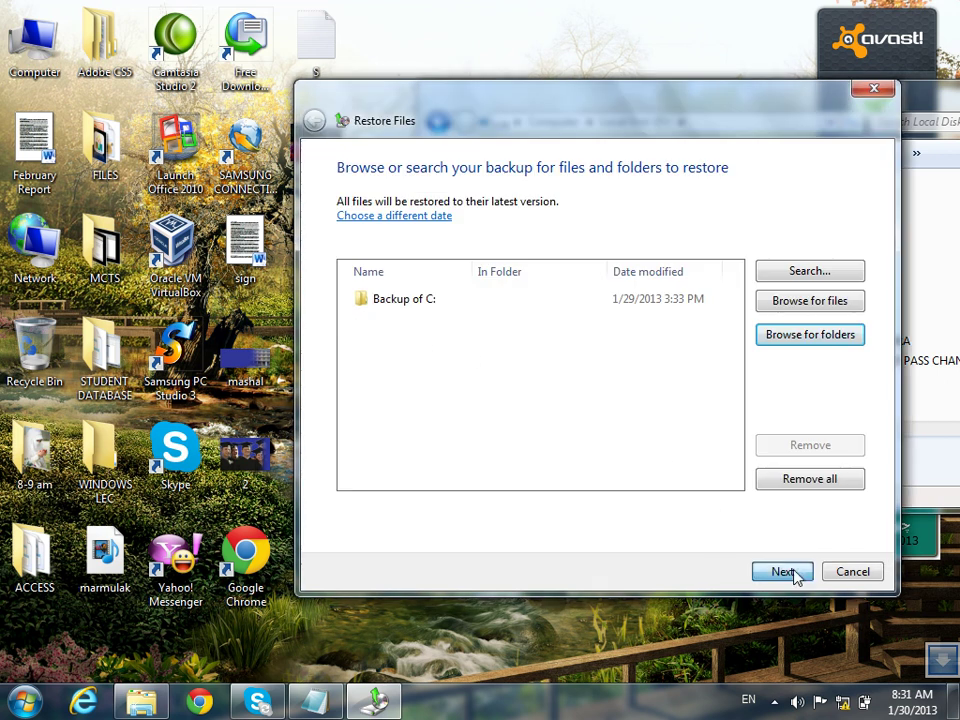
Restore Backup of C: to its original location and finish the Restore Files wizard
click(784, 572)
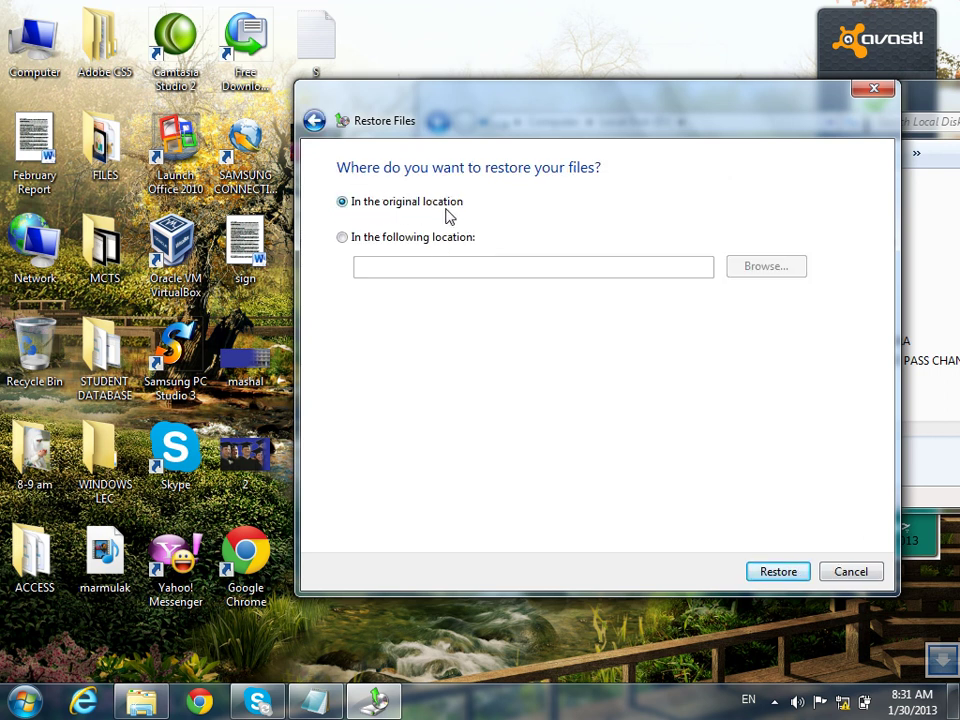
drag(517, 129, 654, 129)
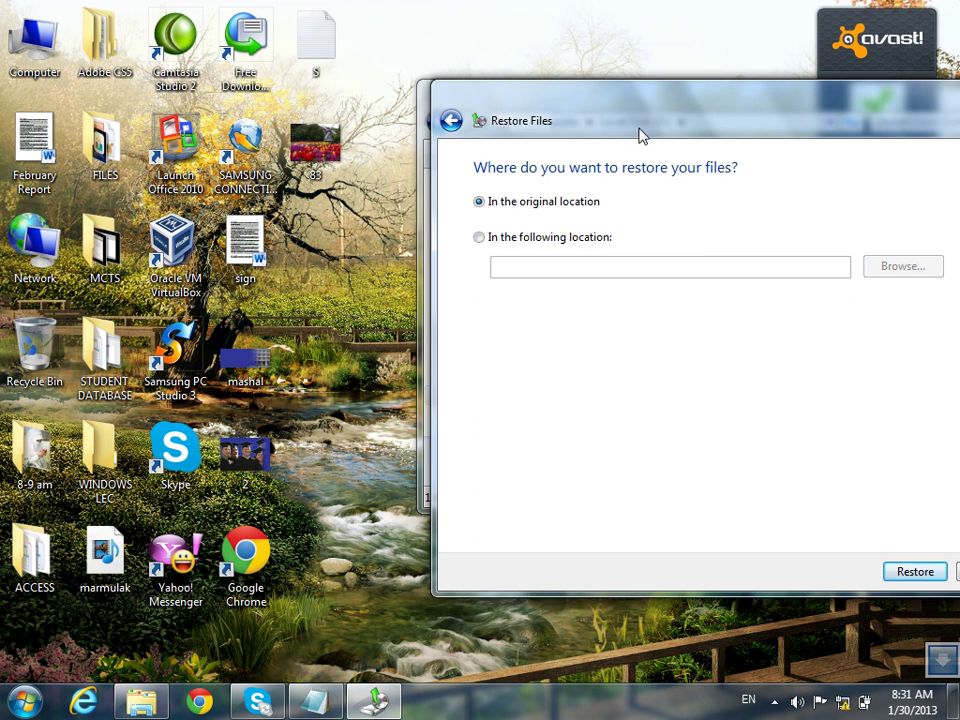
click(540, 240)
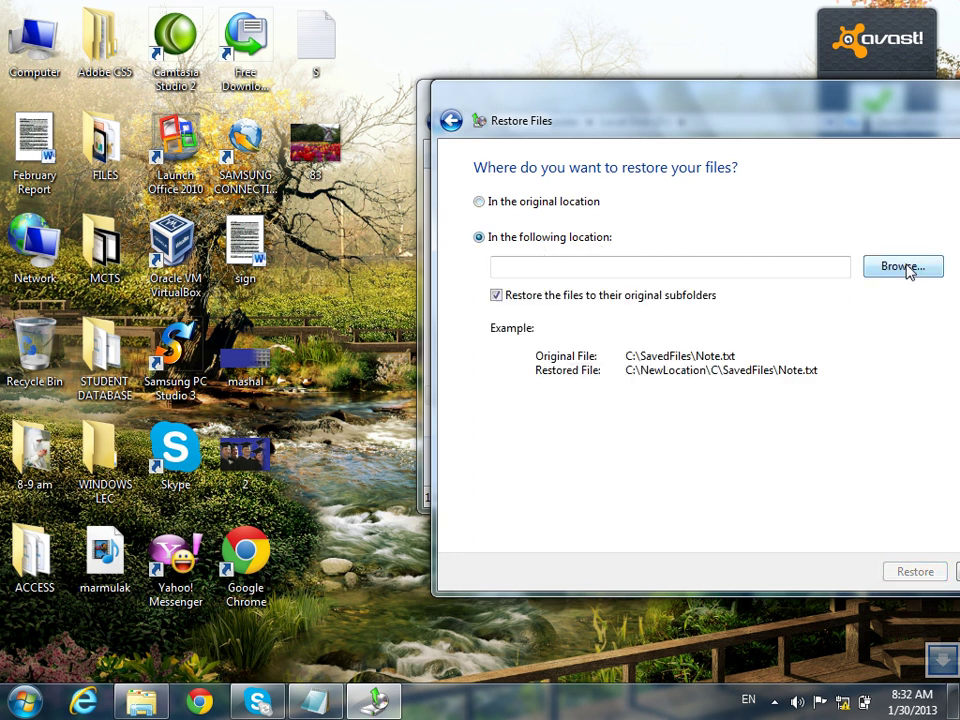
click(479, 201)
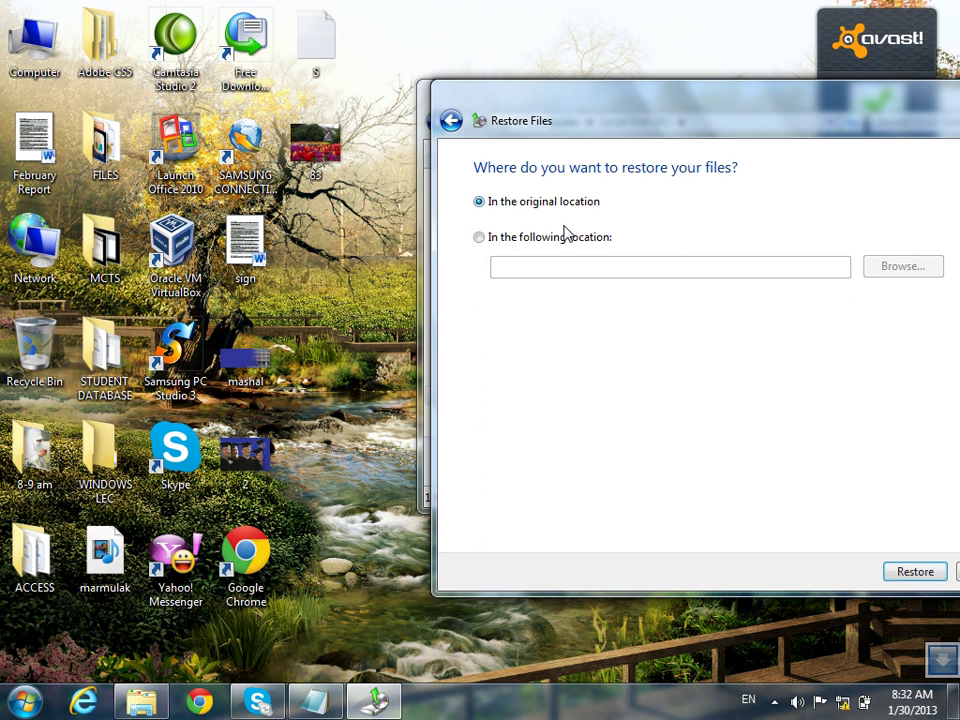
drag(639, 128, 568, 107)
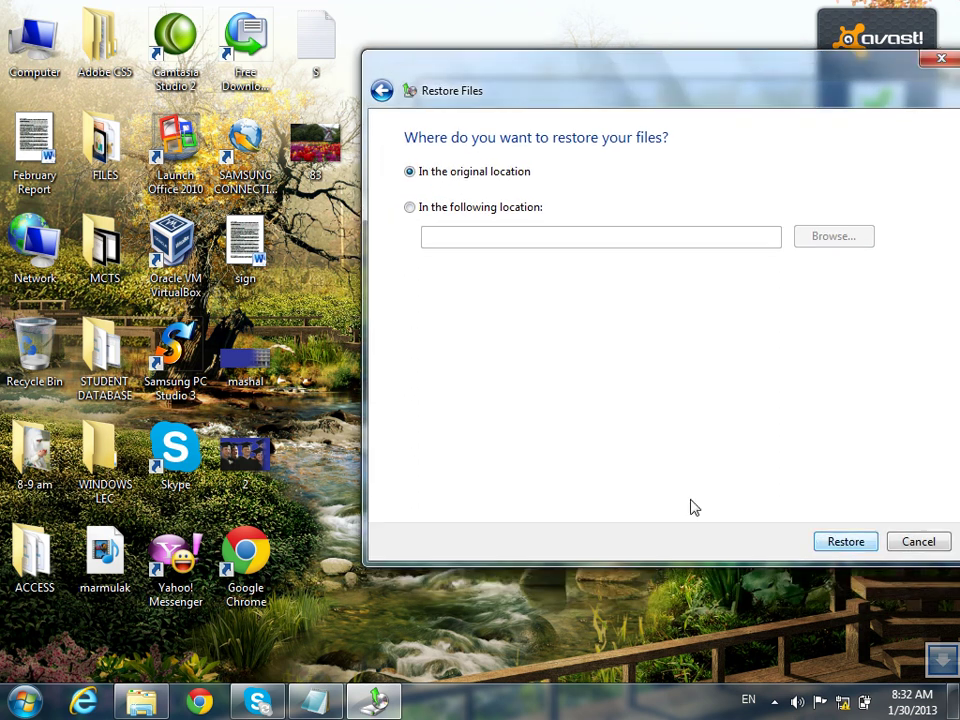
click(842, 543)
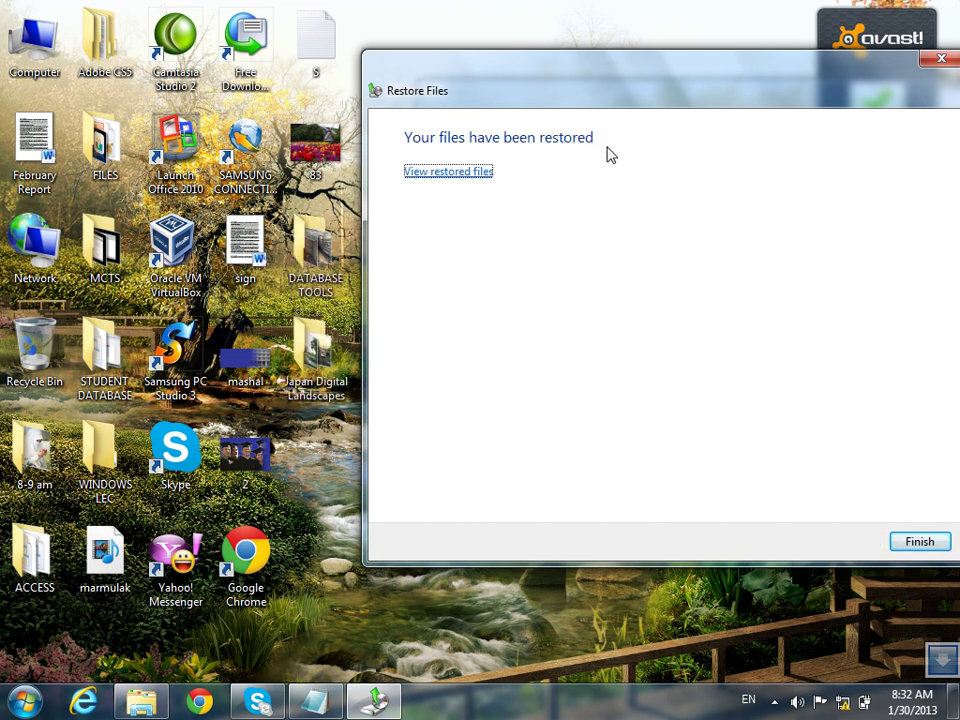
click(920, 541)
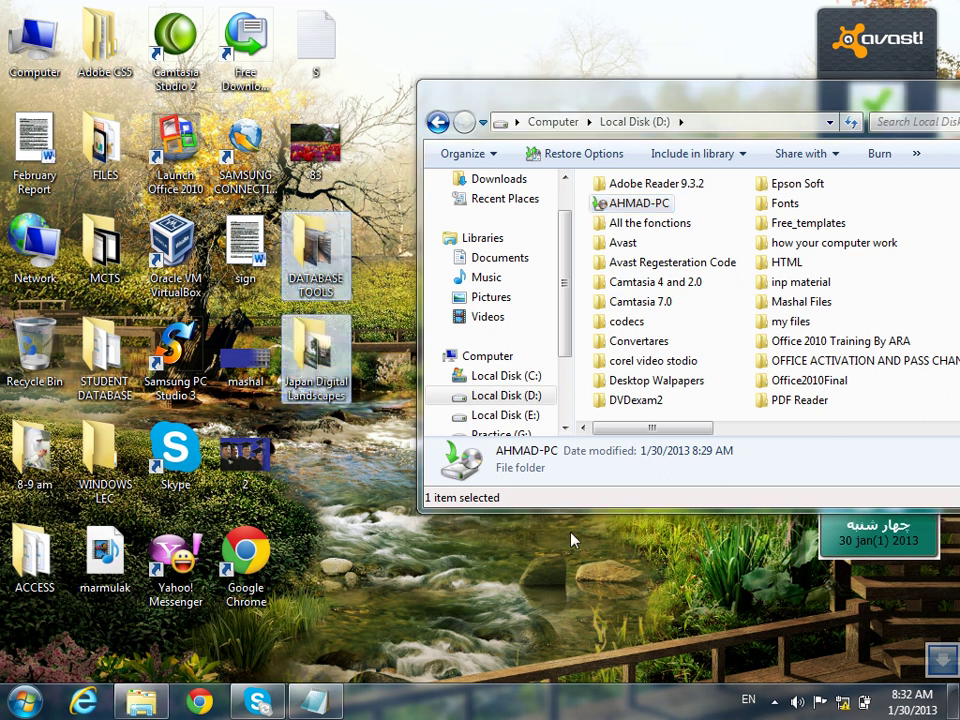
Check the restored DATABASE TOOLS and Japan Digital Landscapes folders on the desktop and examine the actions offered for Japan Digital Landscapes
click(546, 570)
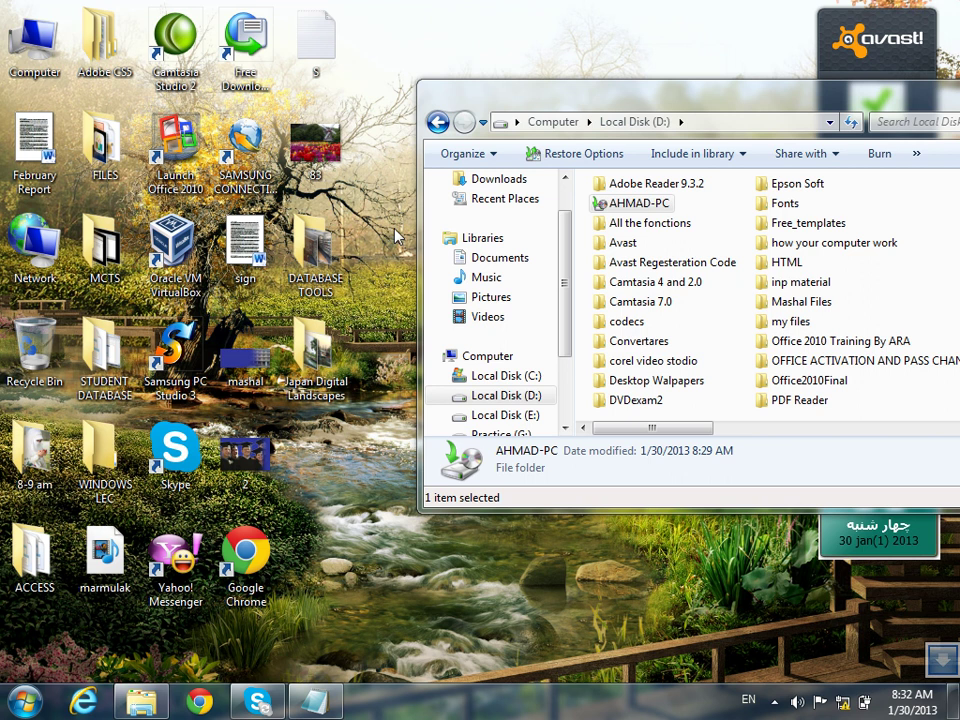
drag(395, 236, 308, 420)
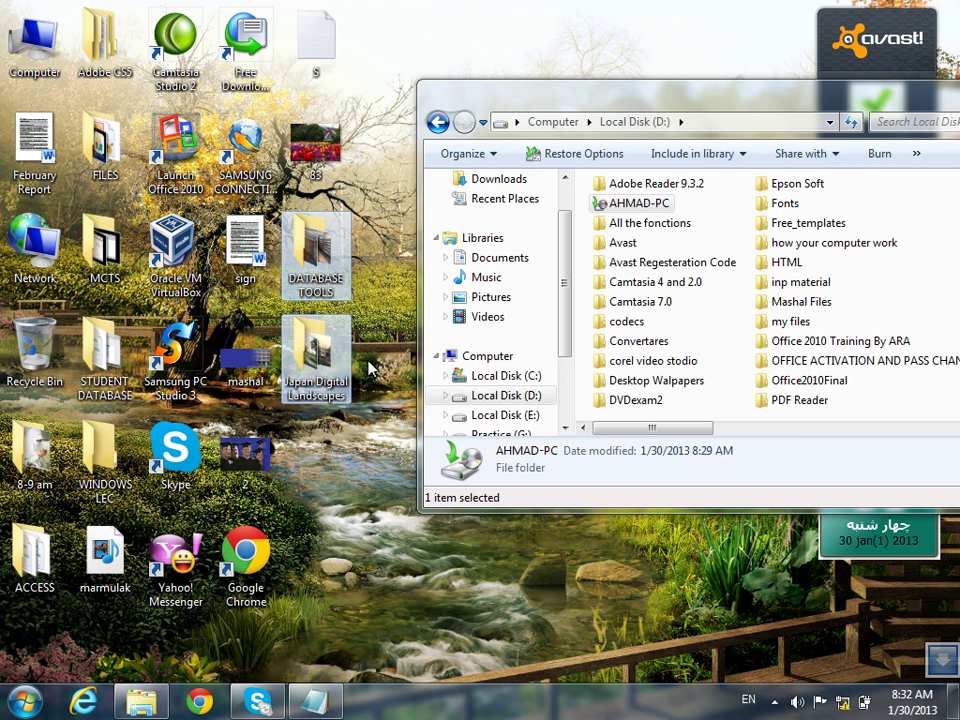
right_click(327, 370)
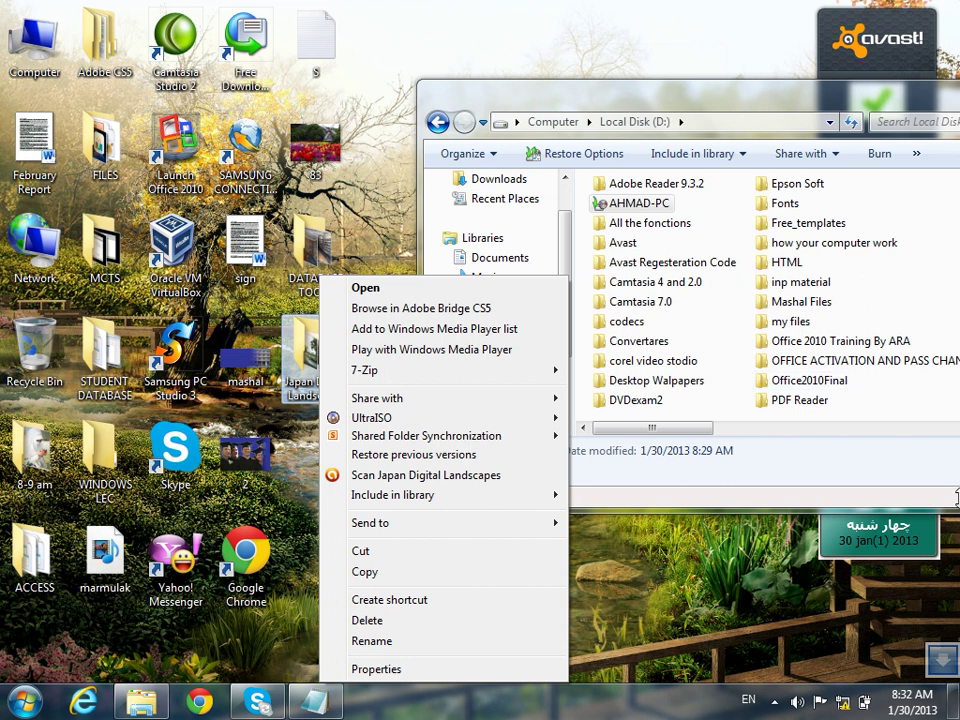
click(740, 610)
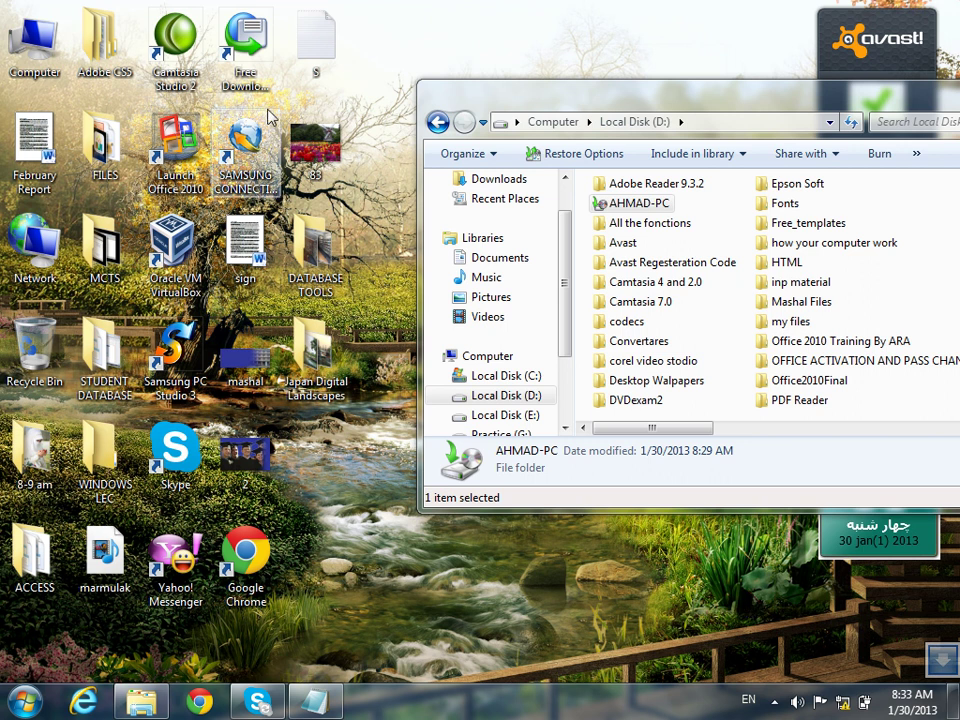
drag(367, 185, 285, 345)
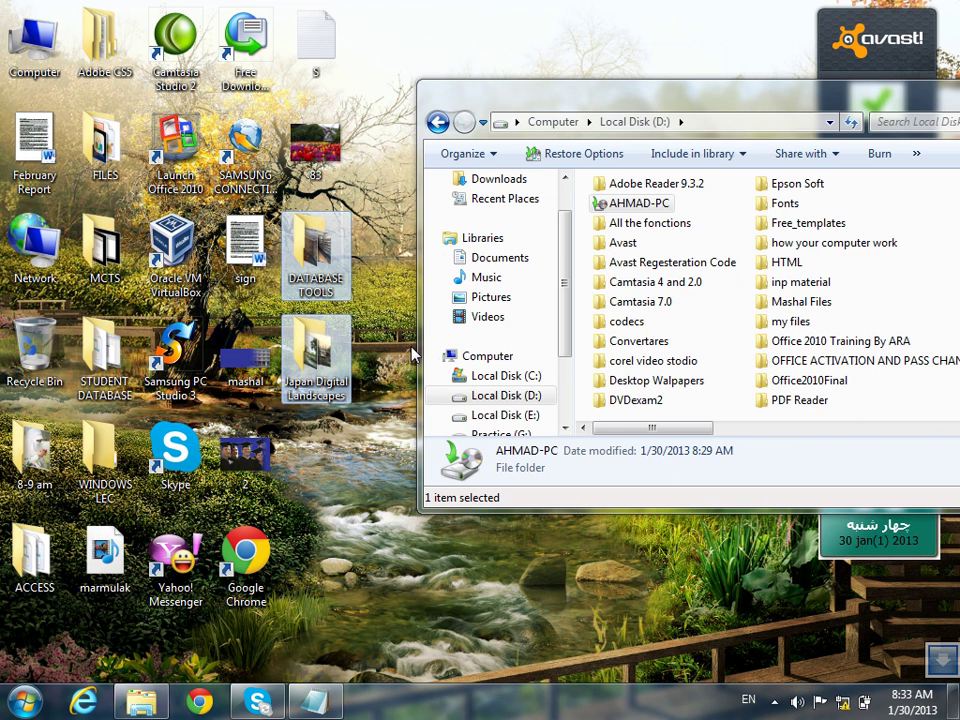
Copy the mashal image from the desktop into the DATABASE TOOLS folder and close the folder
click(613, 102)
drag(613, 102, 738, 120)
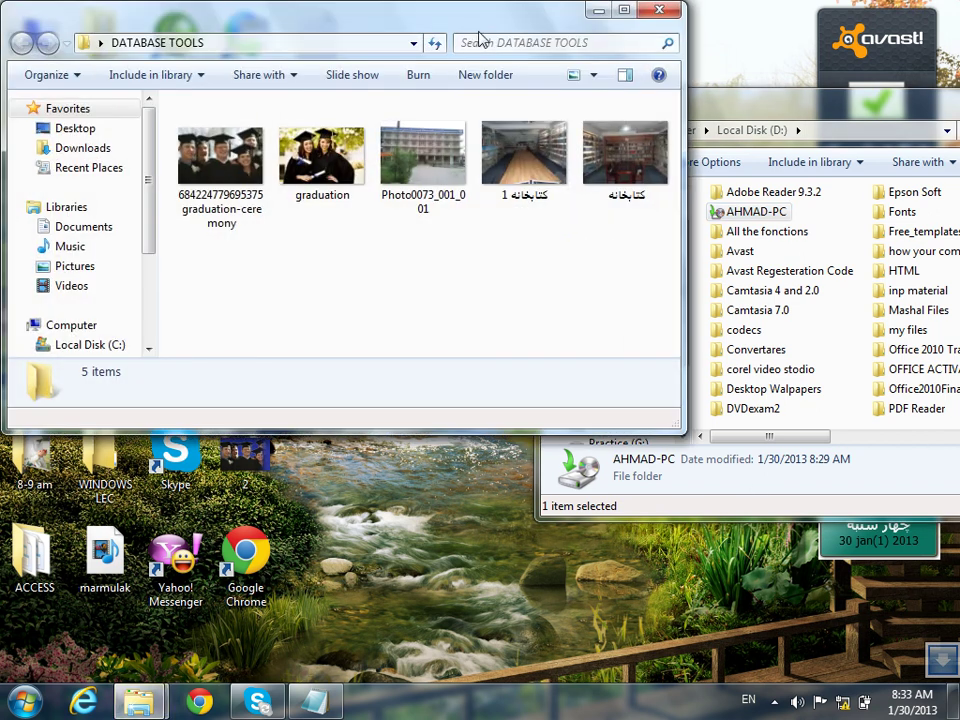
drag(470, 28, 809, 137)
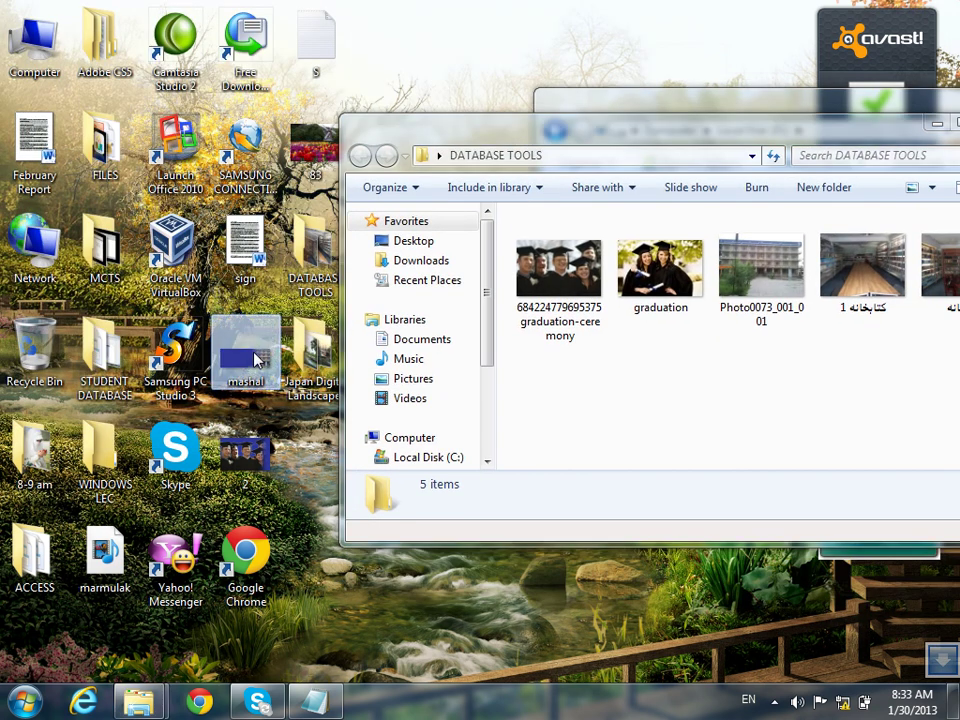
drag(270, 372, 679, 437)
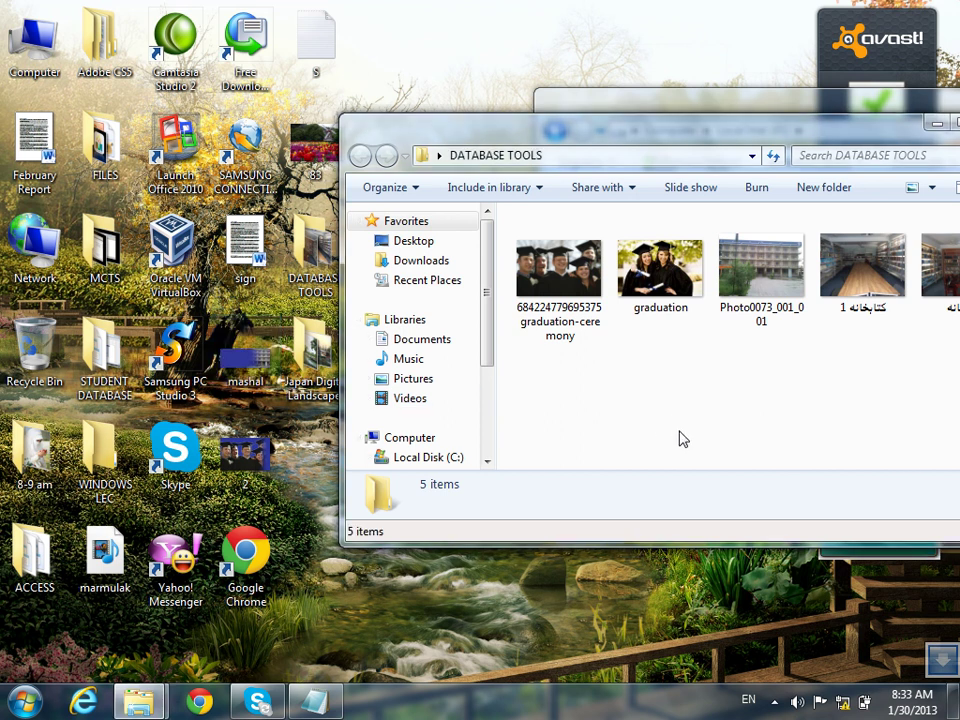
drag(733, 131, 459, 91)
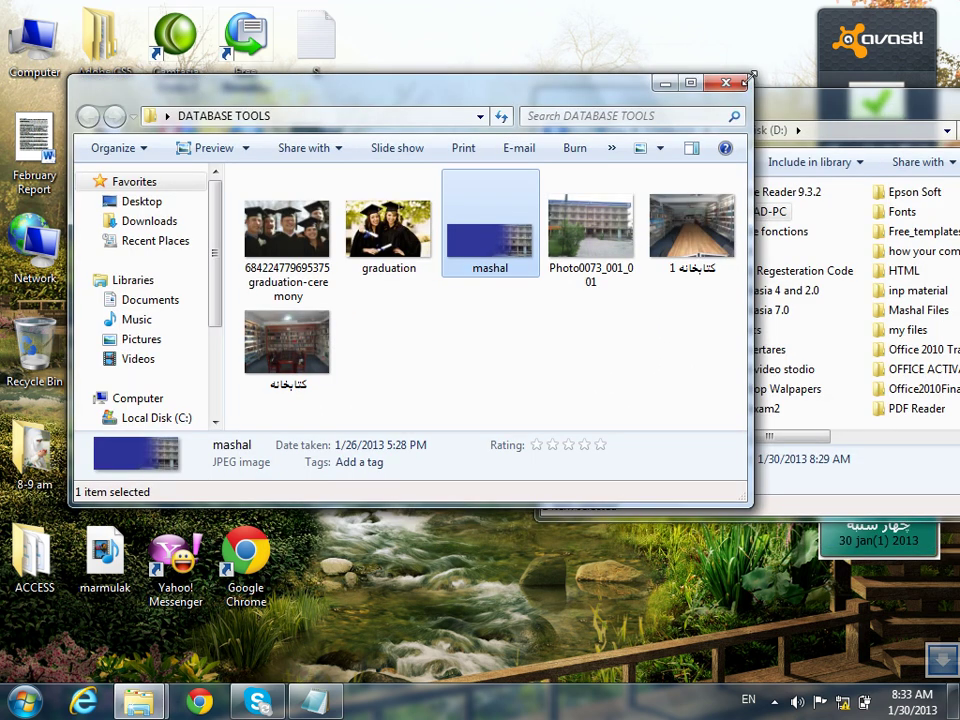
click(727, 84)
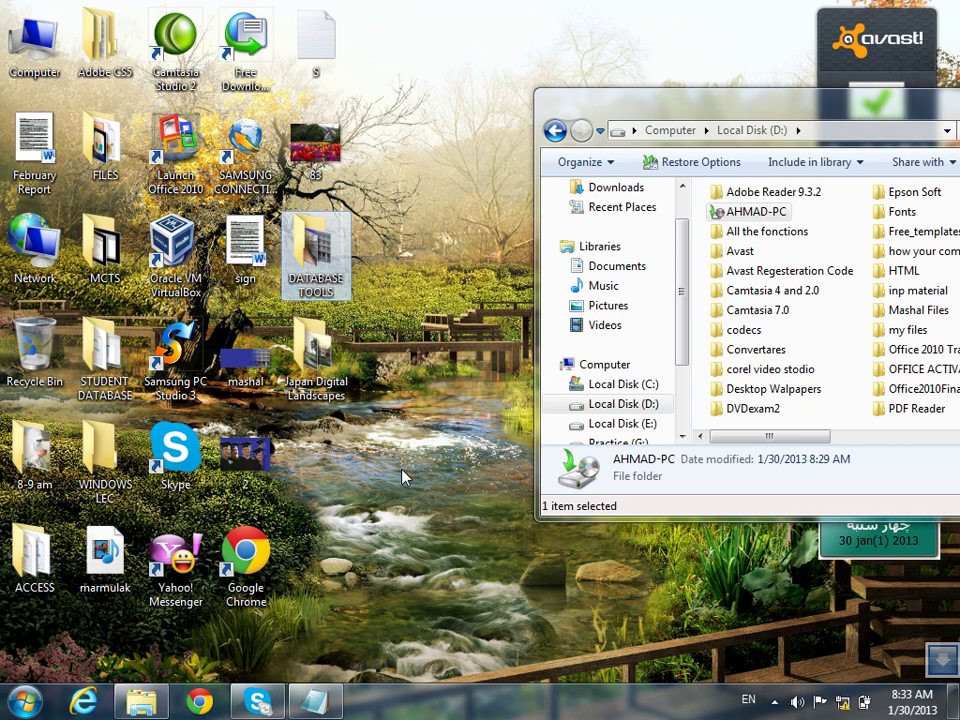
Select the DATABASE TOOLS and Japan Digital Landscapes folders on the desktop and close the Local Disk (D:) window
drag(355, 378, 318, 252)
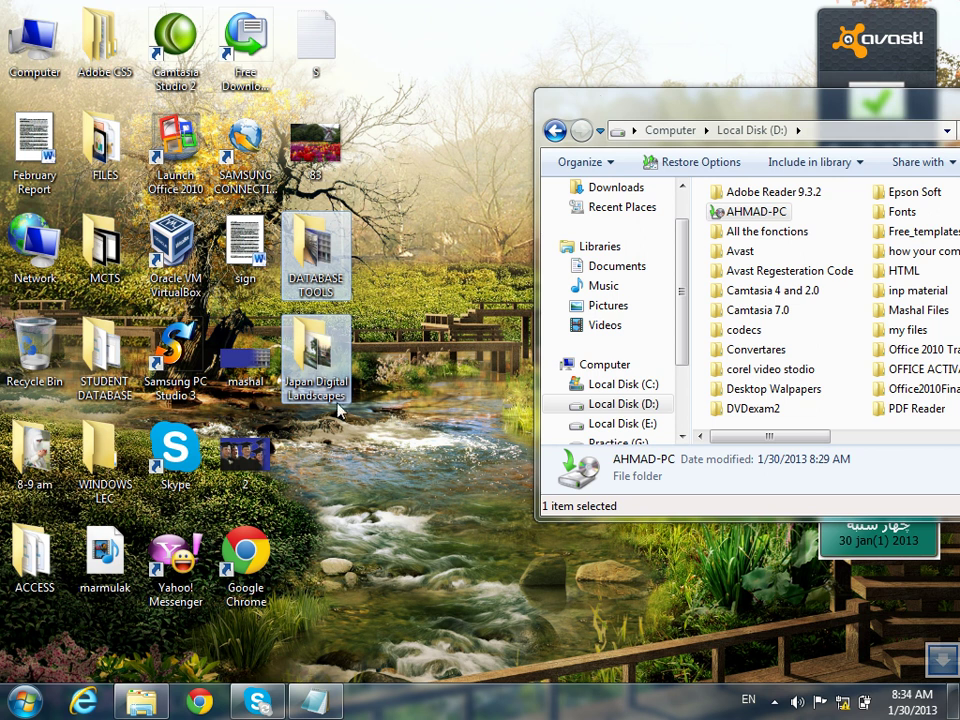
drag(416, 537, 315, 243)
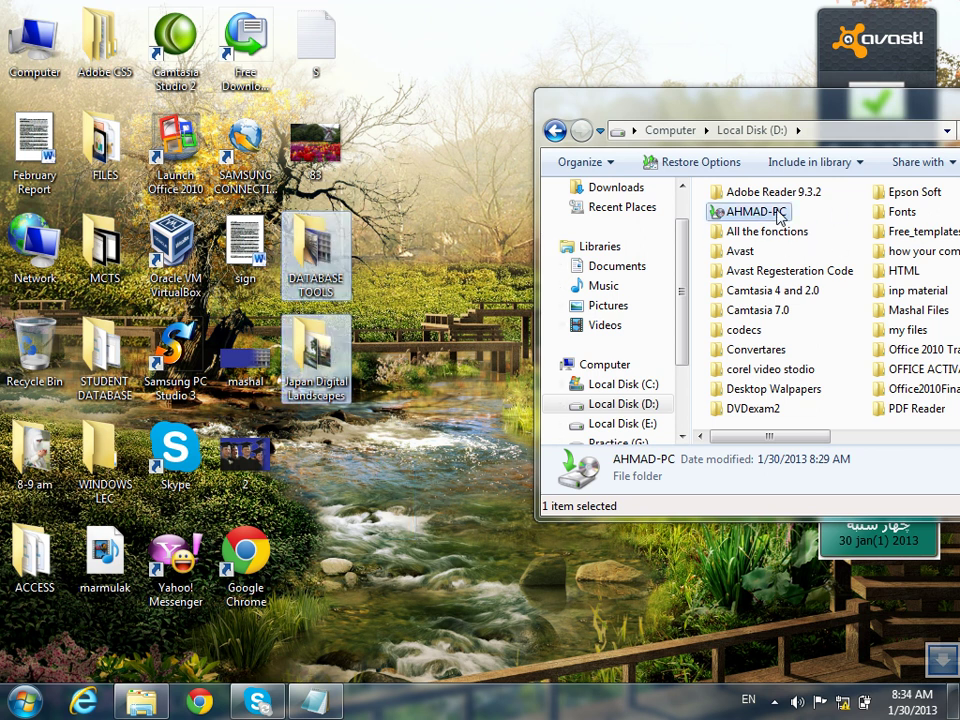
drag(794, 113, 476, 122)
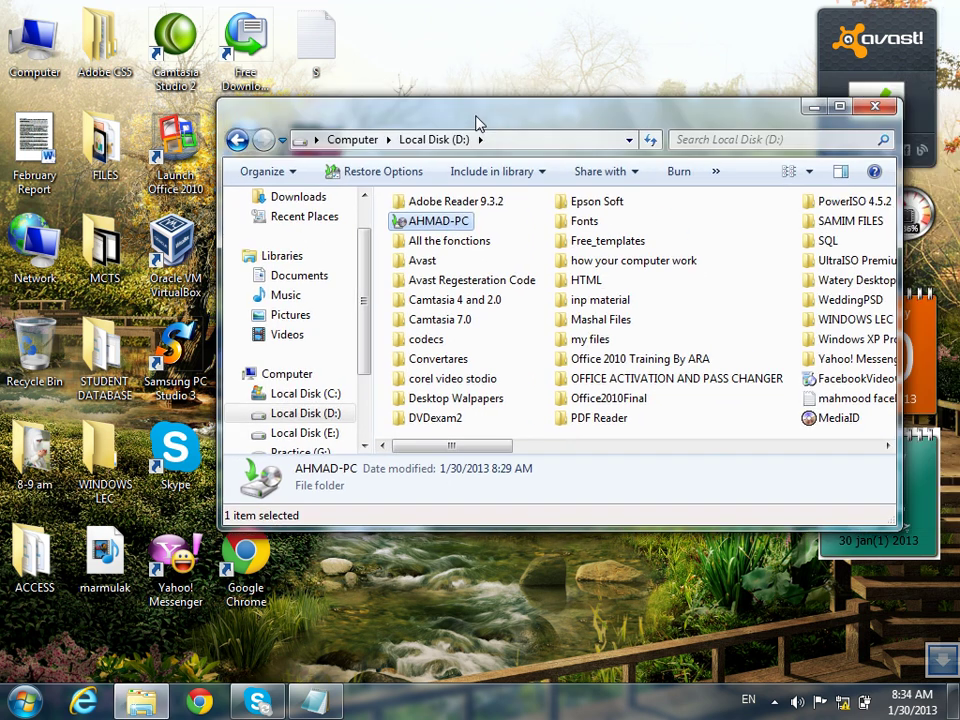
click(887, 113)
Switch to the Notepad question list, highlight HOW CAN TAKE A SYSTEM IMAGE?, and minimize the window
click(315, 700)
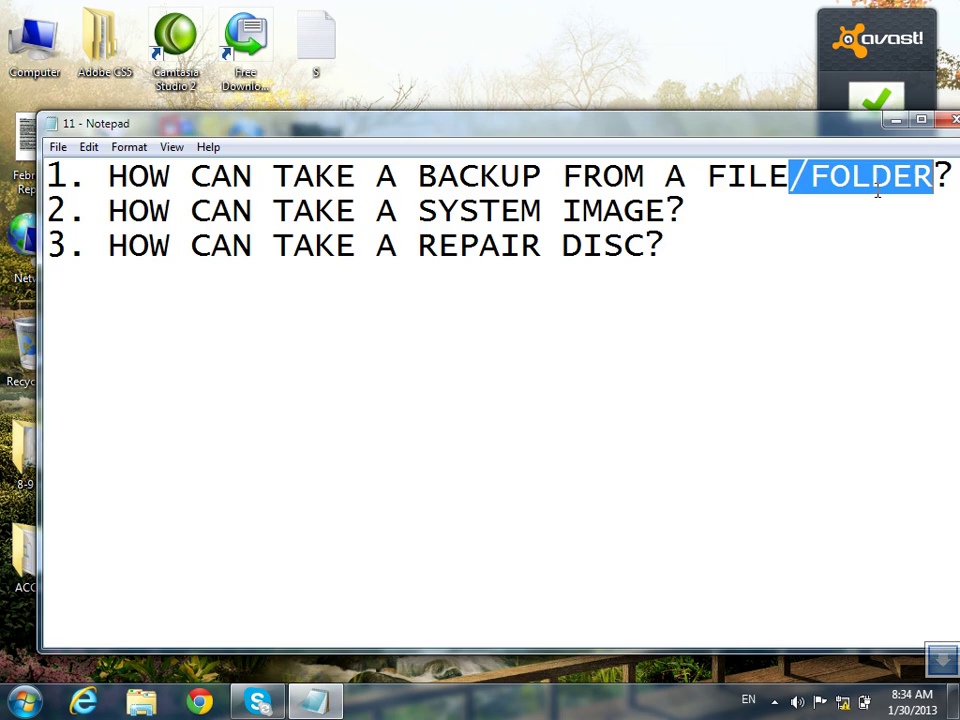
click(816, 306)
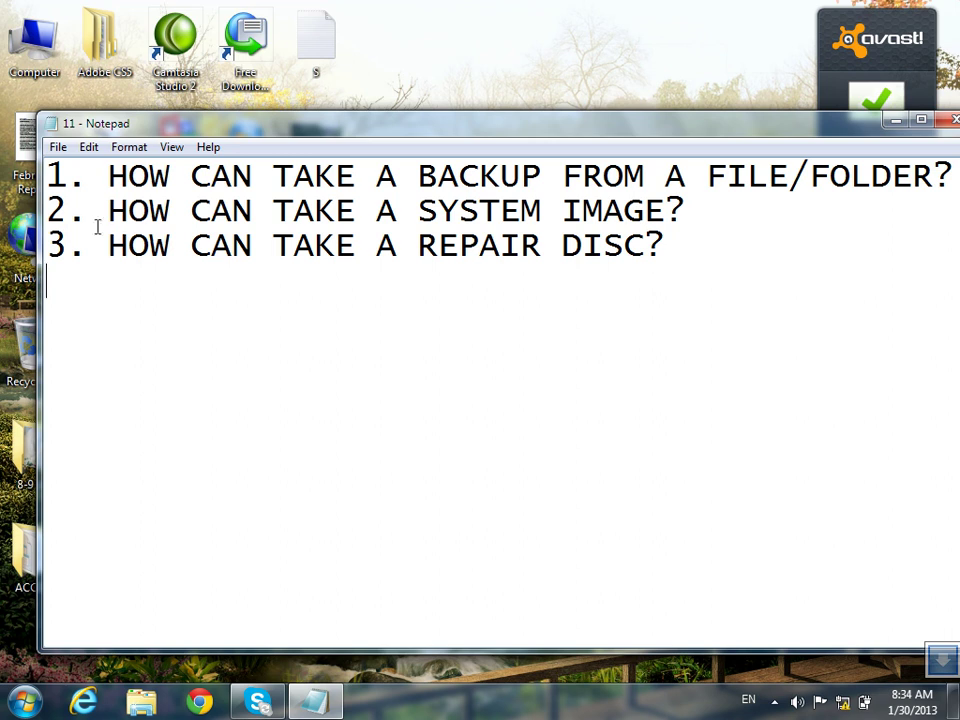
drag(107, 210, 686, 210)
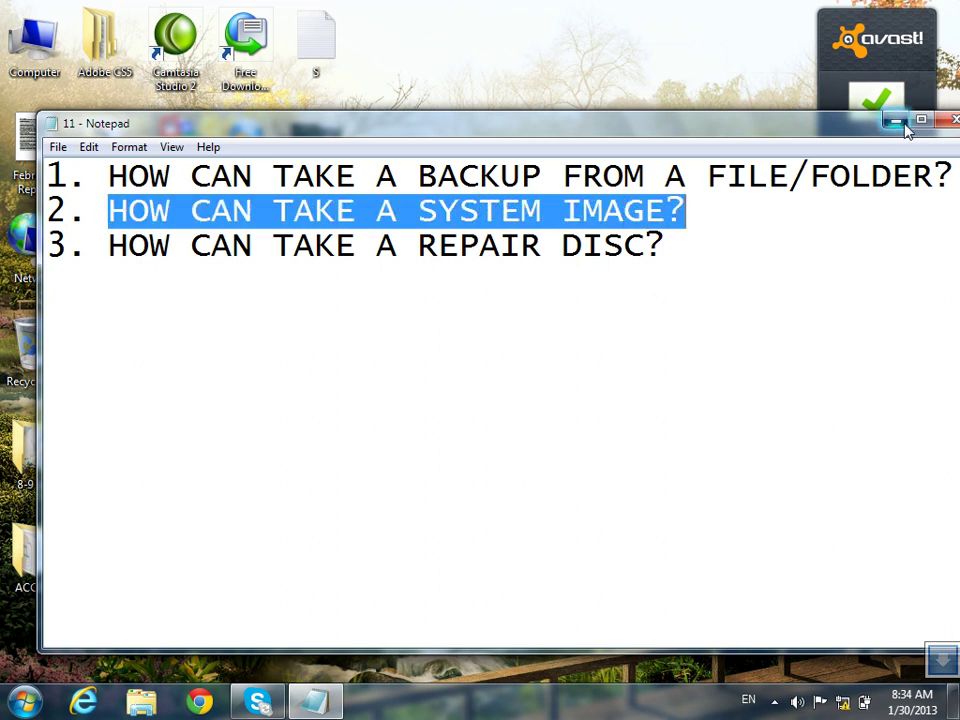
click(904, 124)
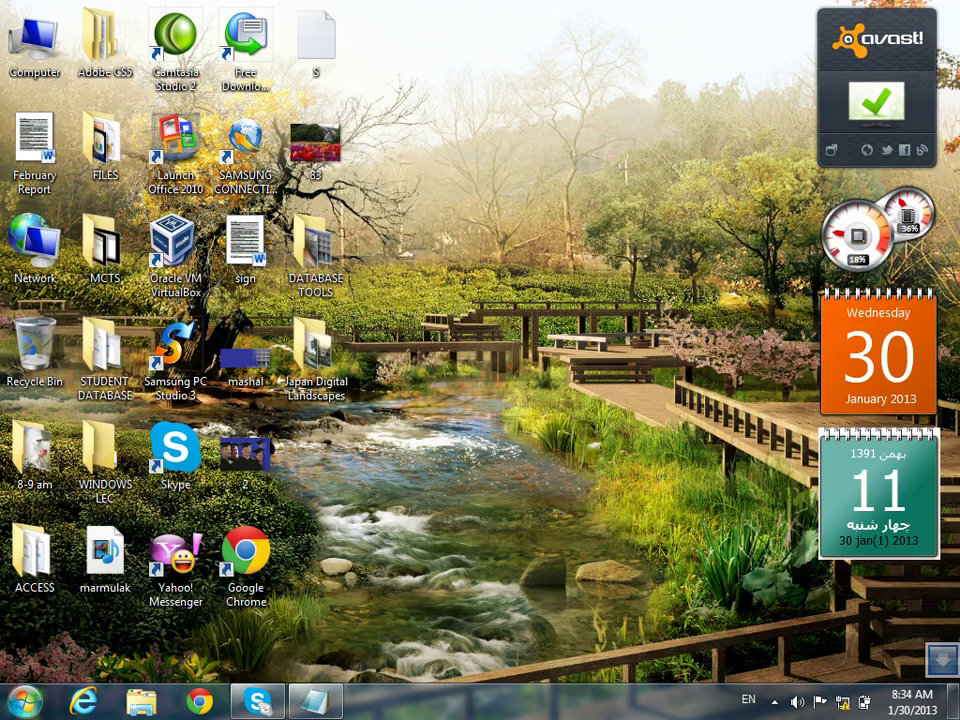
Open Backup and Restore through System and Security in Control Panel and start the Create a system image wizard
key(super)
click(309, 457)
double_click(493, 6)
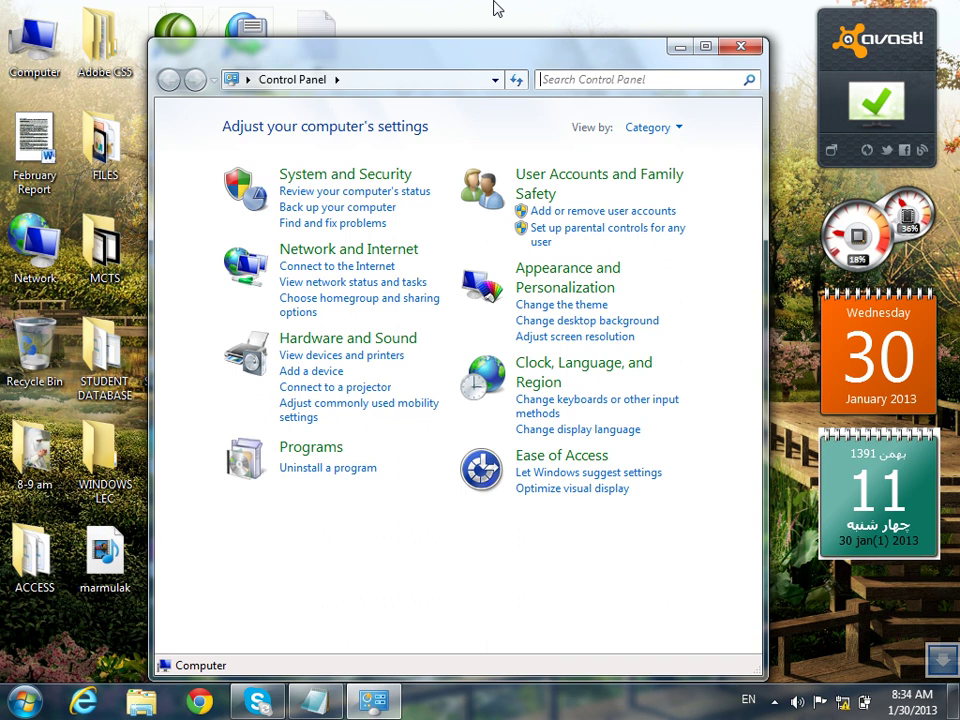
double_click(466, 50)
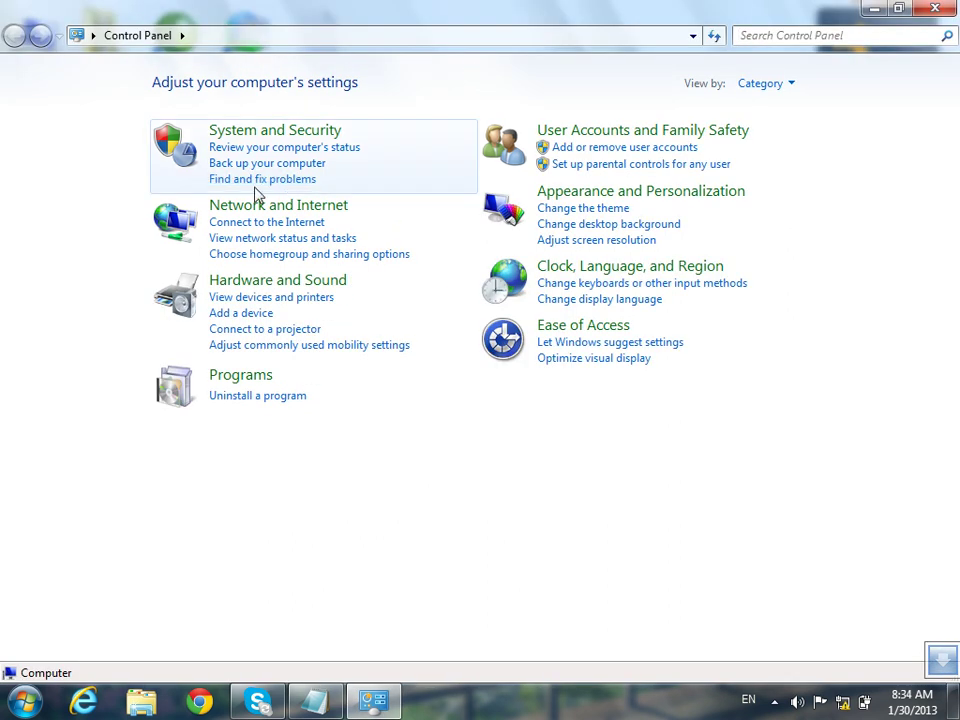
click(305, 135)
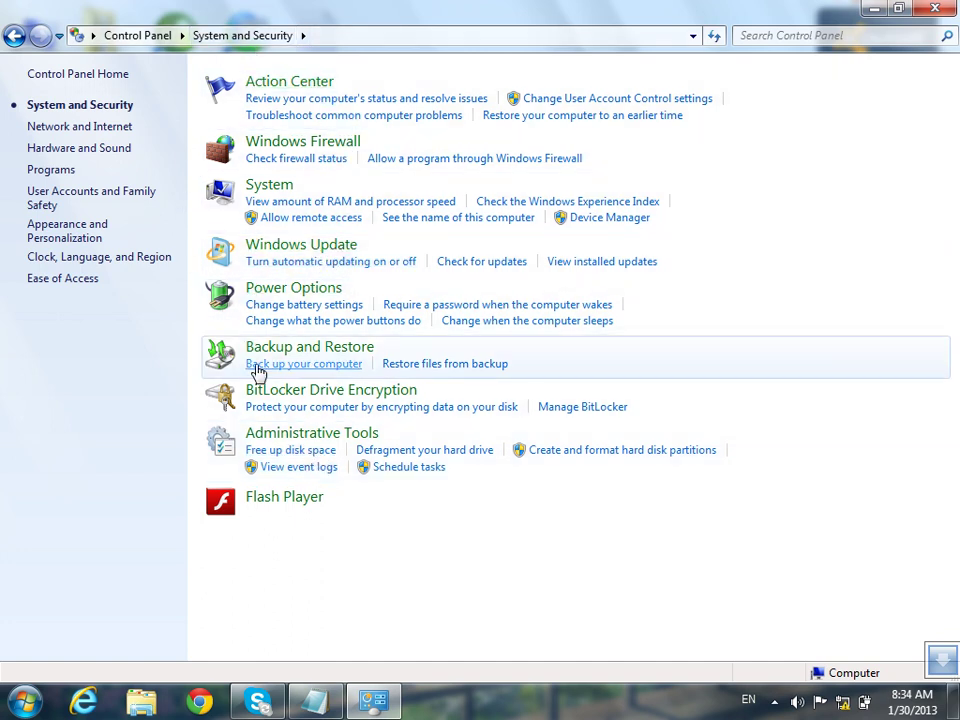
click(312, 366)
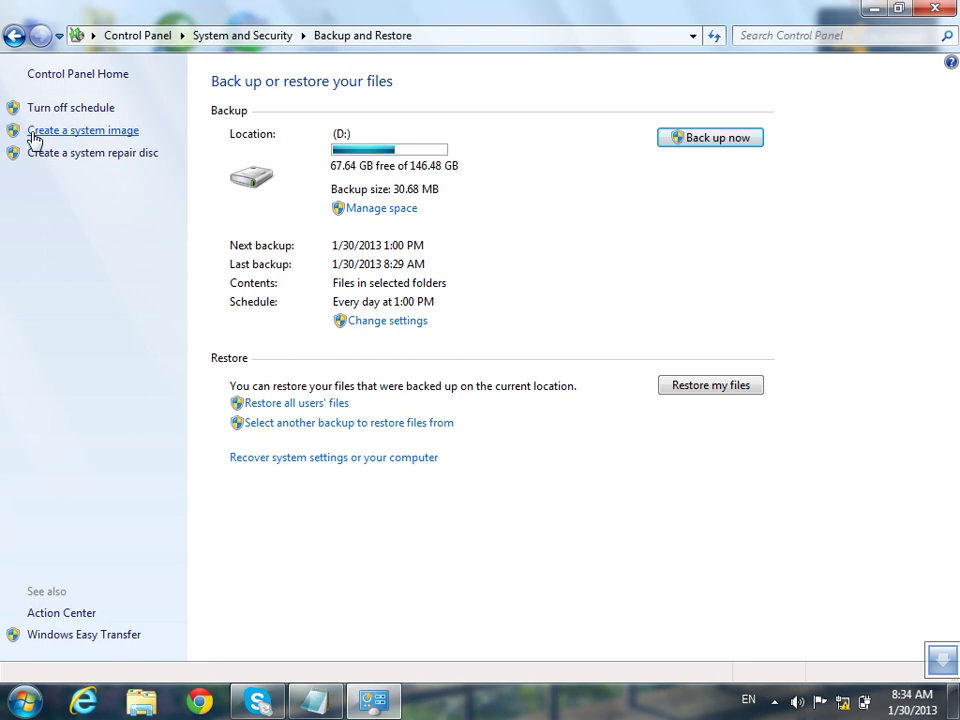
click(100, 130)
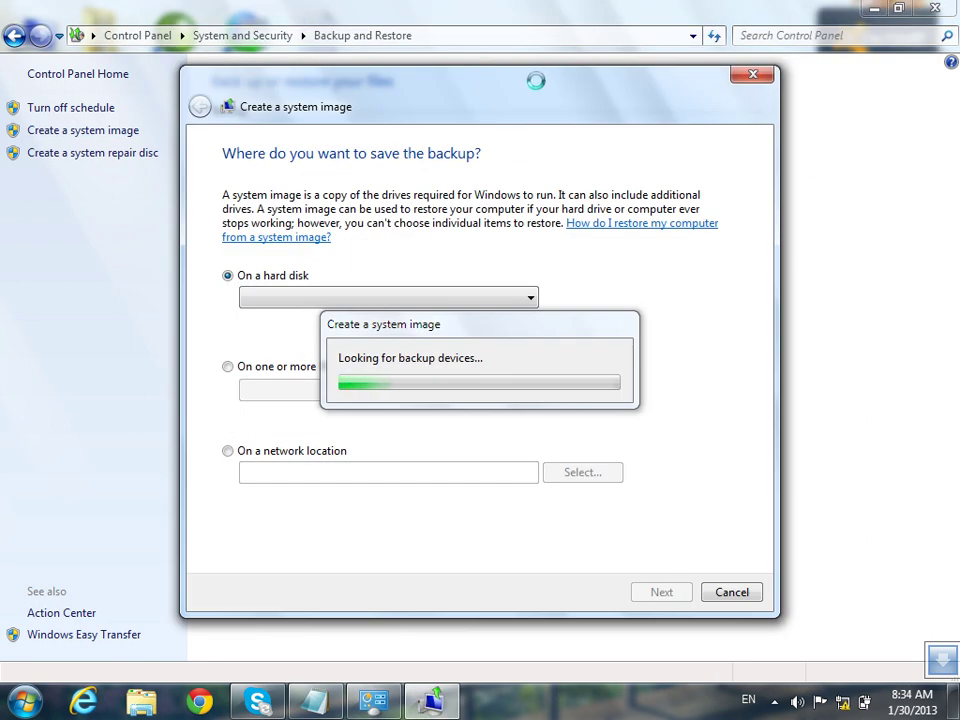
drag(533, 87, 603, 35)
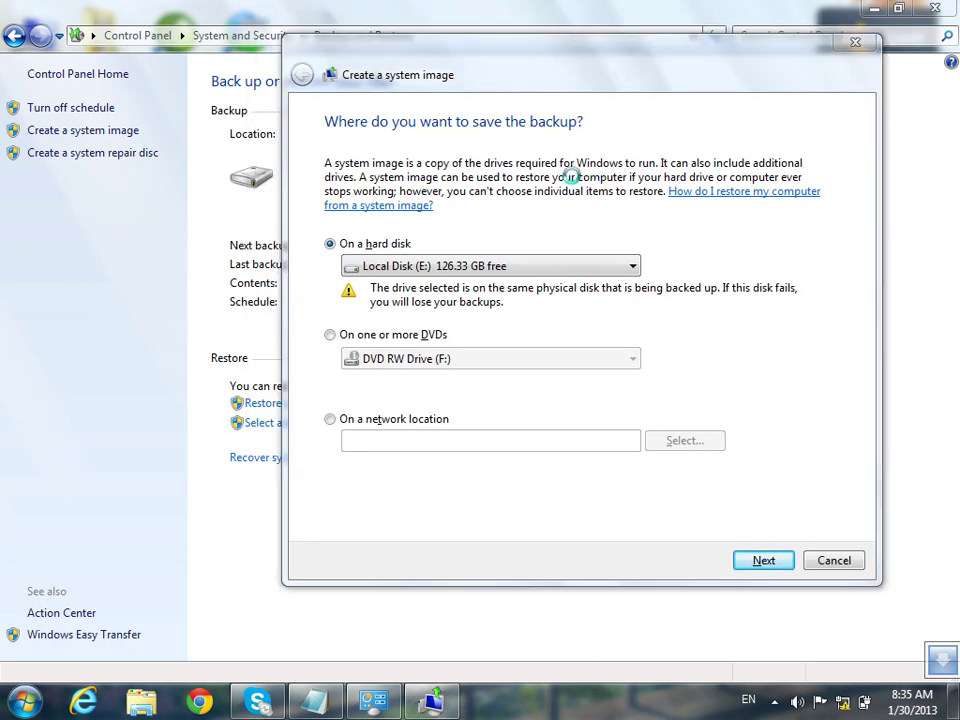
Open Computer, check the free space on Local Disk (D:), and minimize the window
key(super)
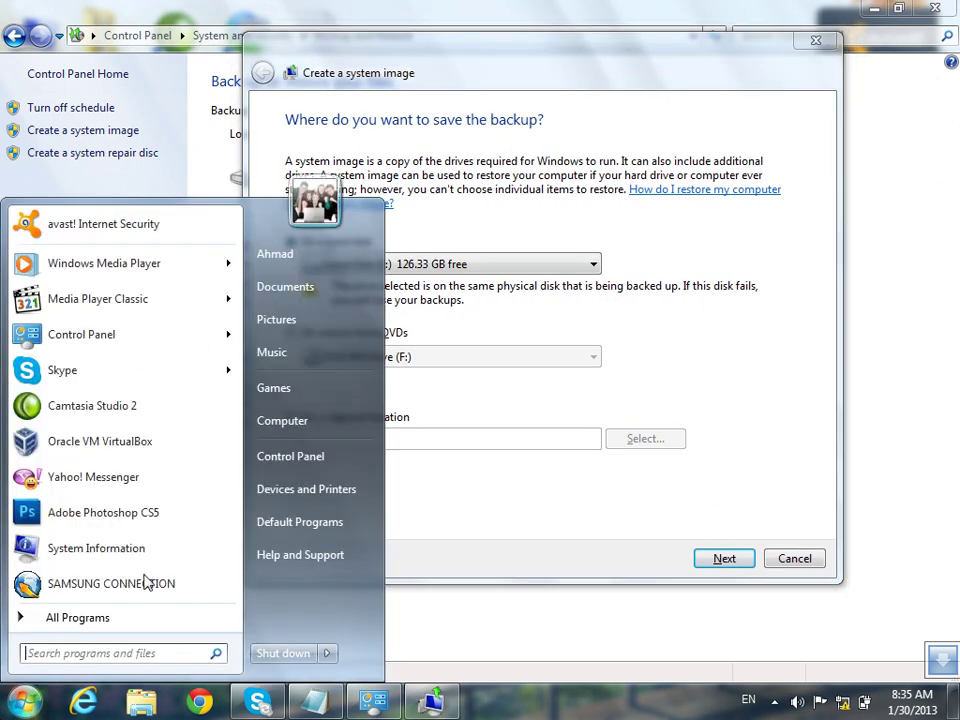
click(328, 420)
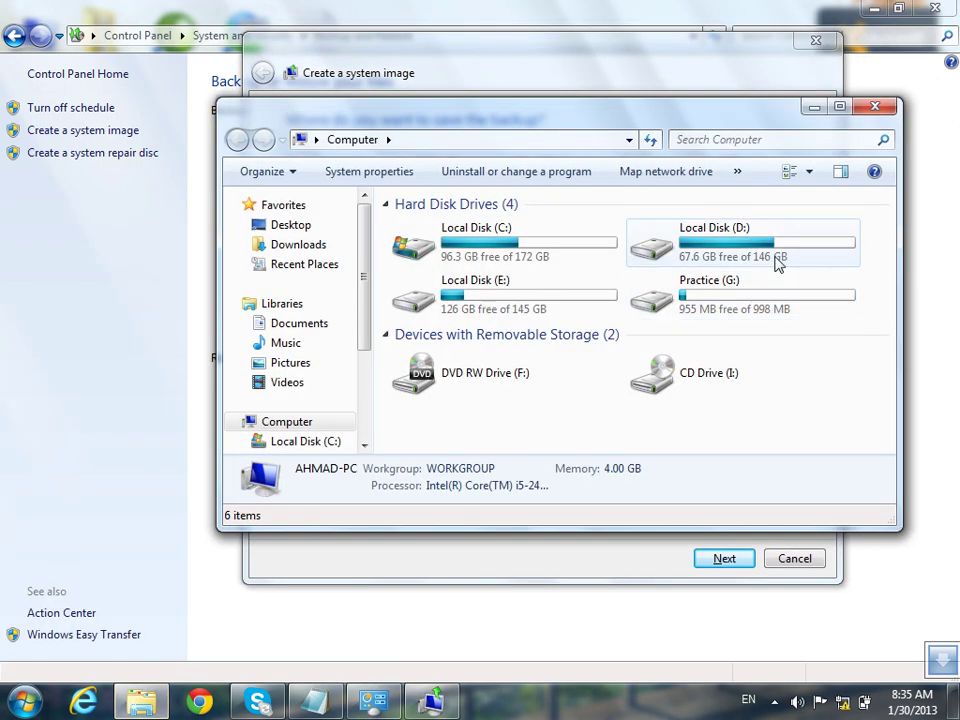
click(776, 262)
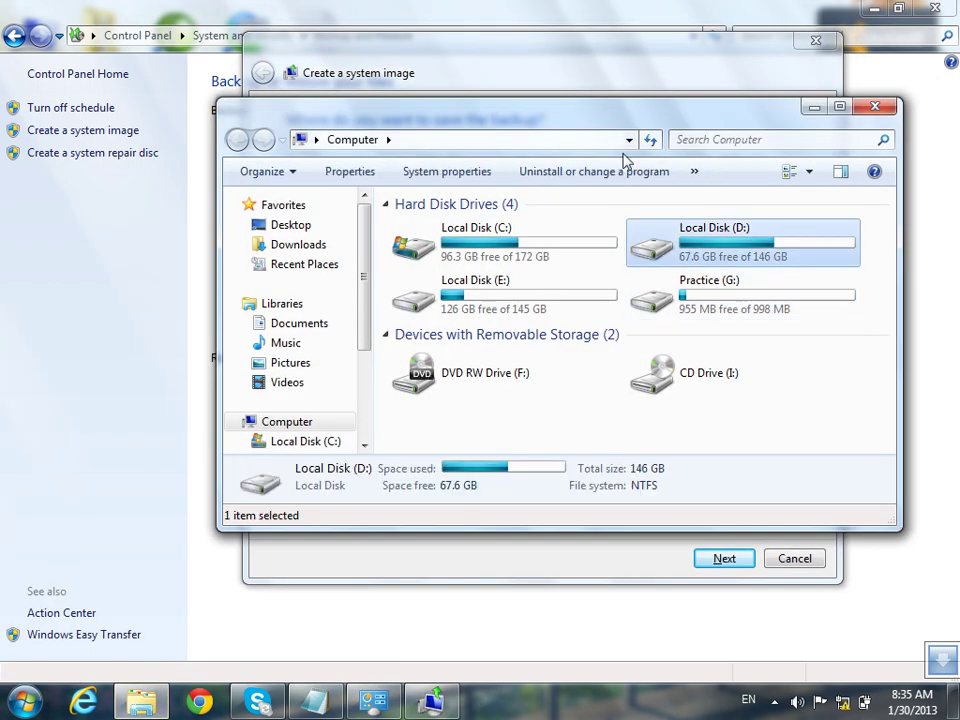
click(814, 107)
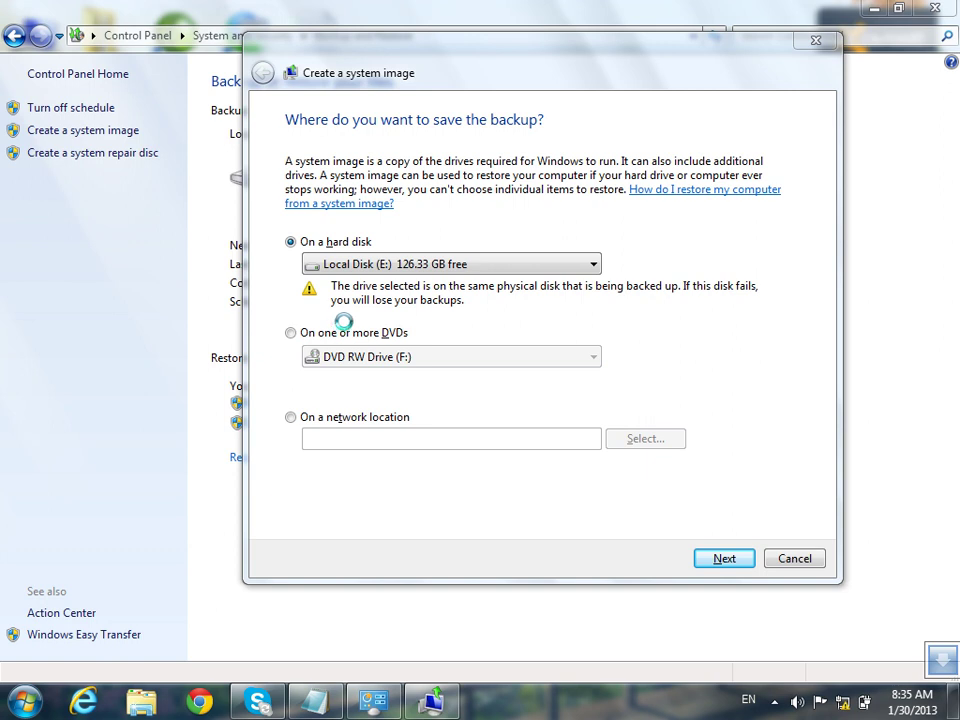
Go through the hard disk, DVD and network location options for saving the system image, and close the wizard
click(432, 265)
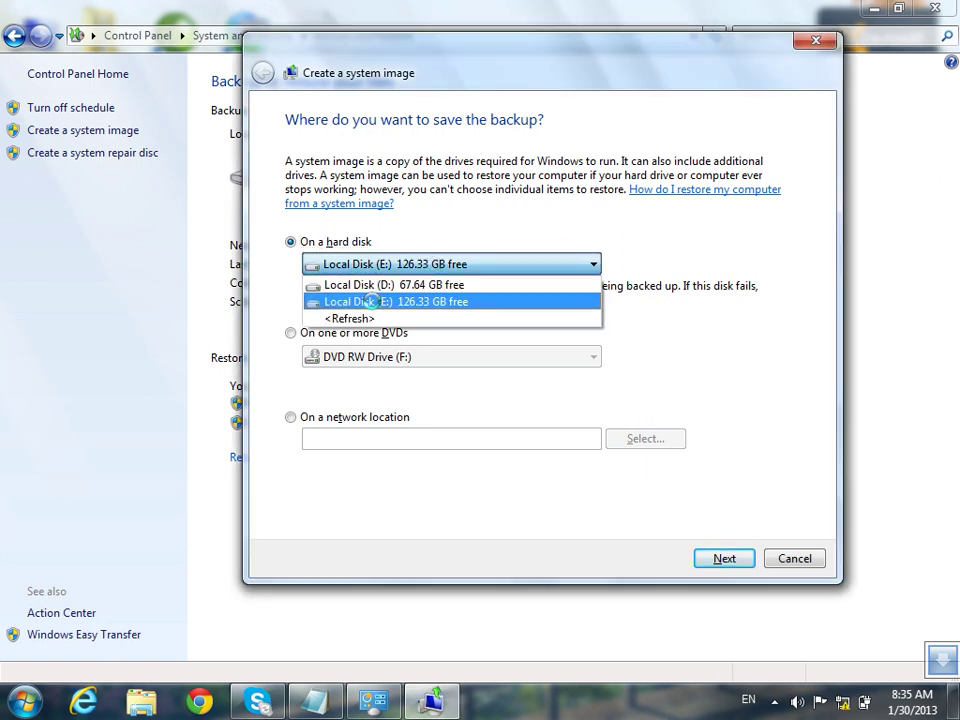
click(896, 97)
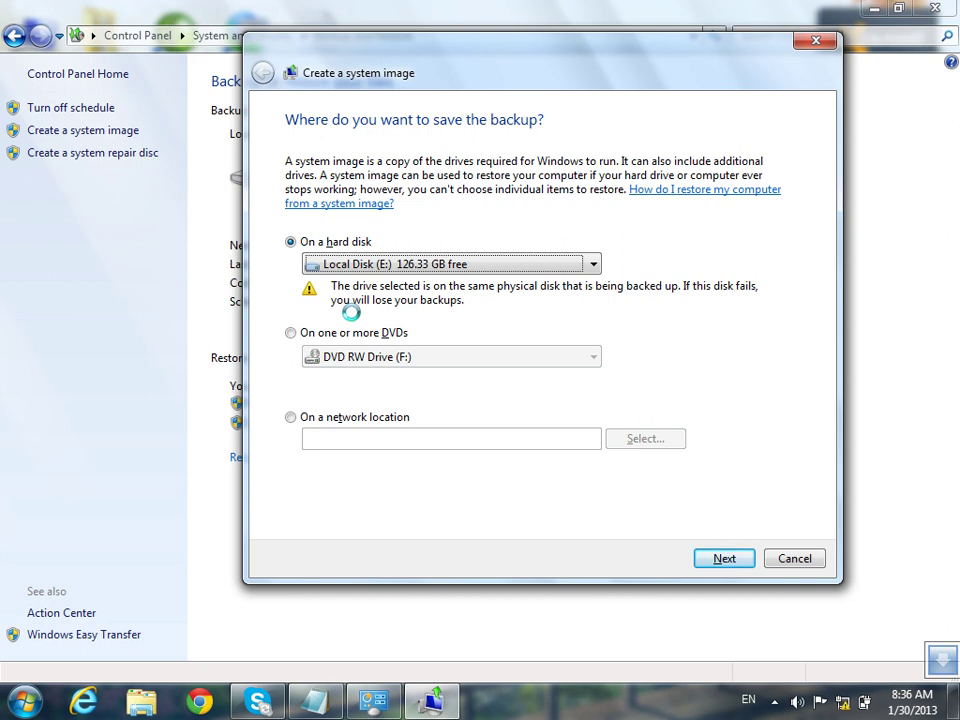
click(291, 333)
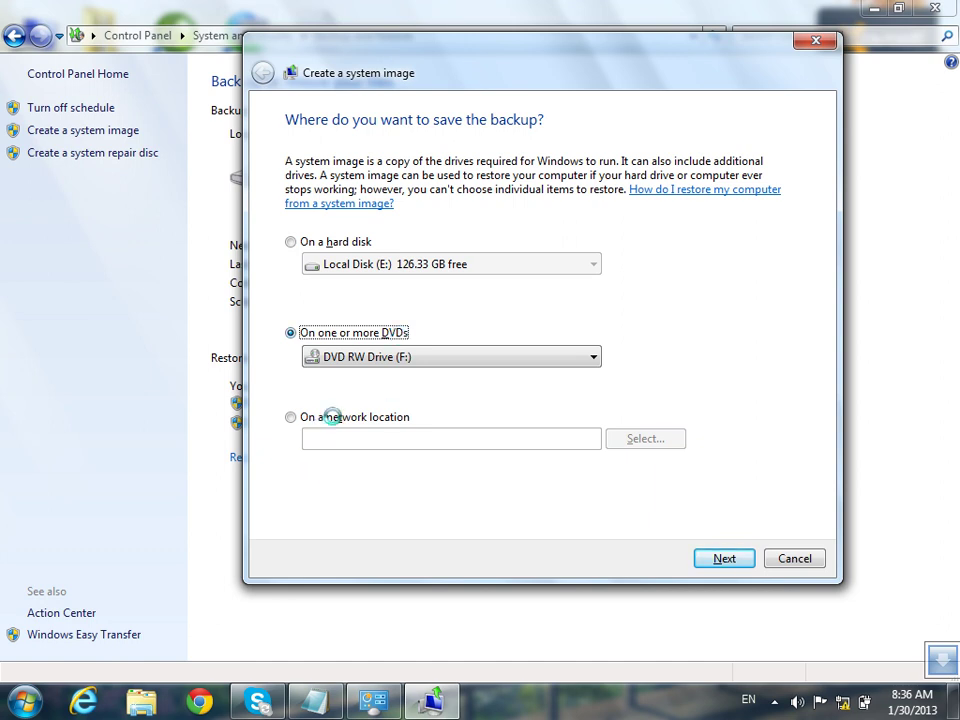
click(332, 420)
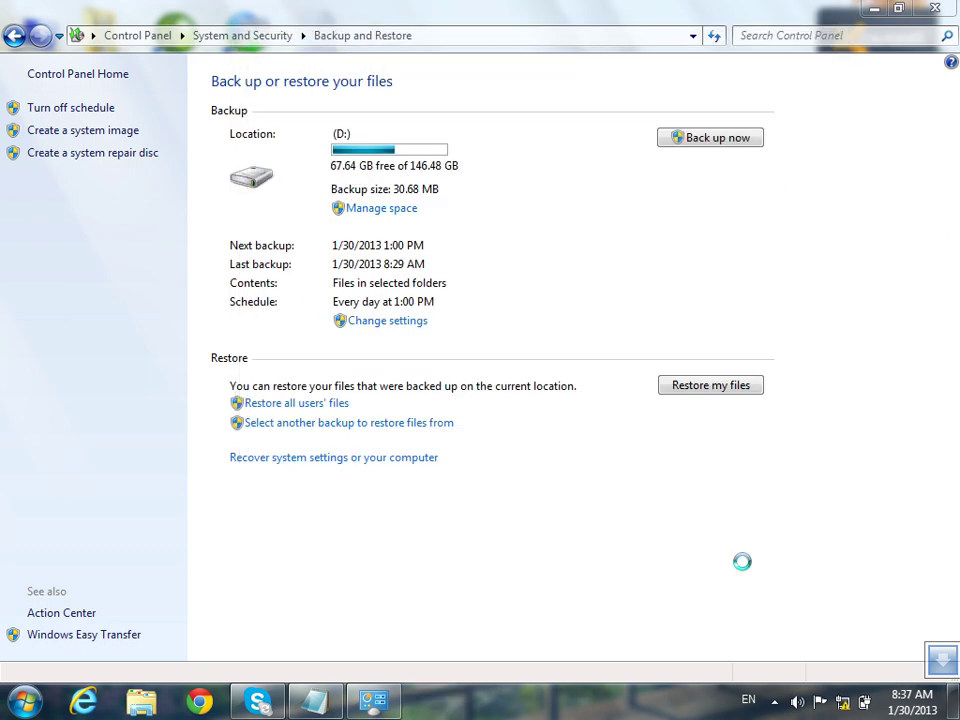
Minimize Backup and Restore, highlight HOW CAN TAKE A REPAIR DISC? in the Notepad question list, and minimize Notepad
click(873, 10)
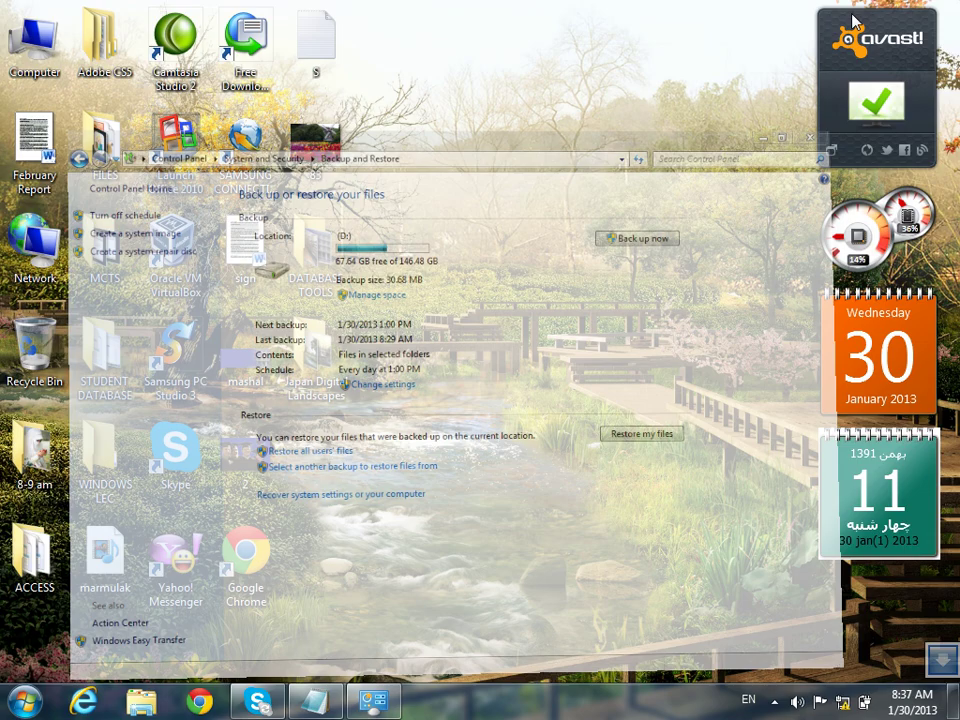
click(315, 700)
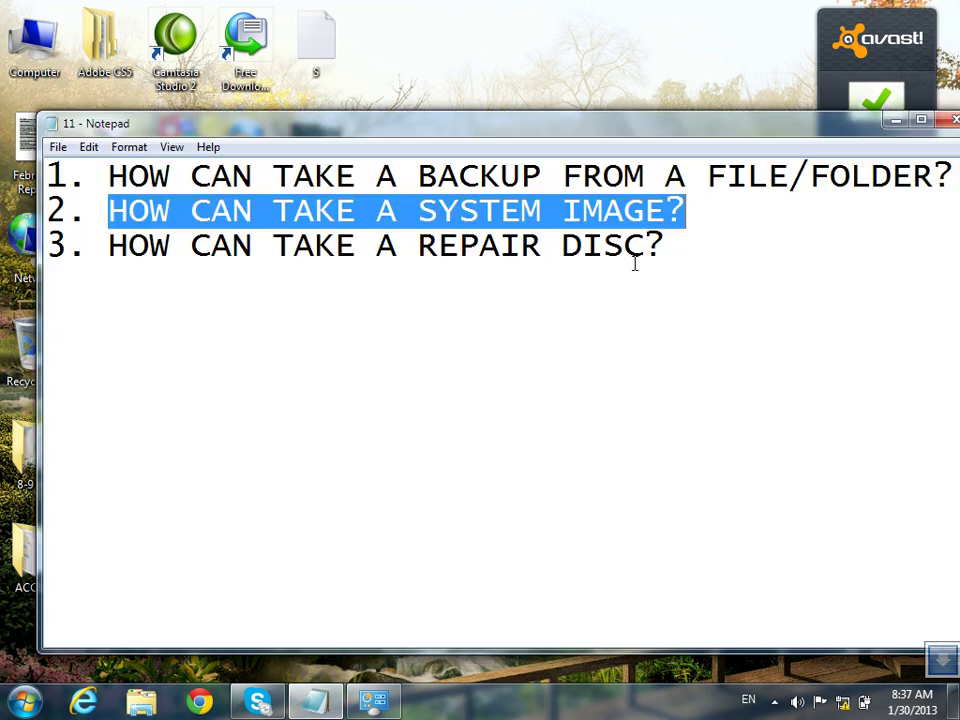
drag(664, 246, 88, 250)
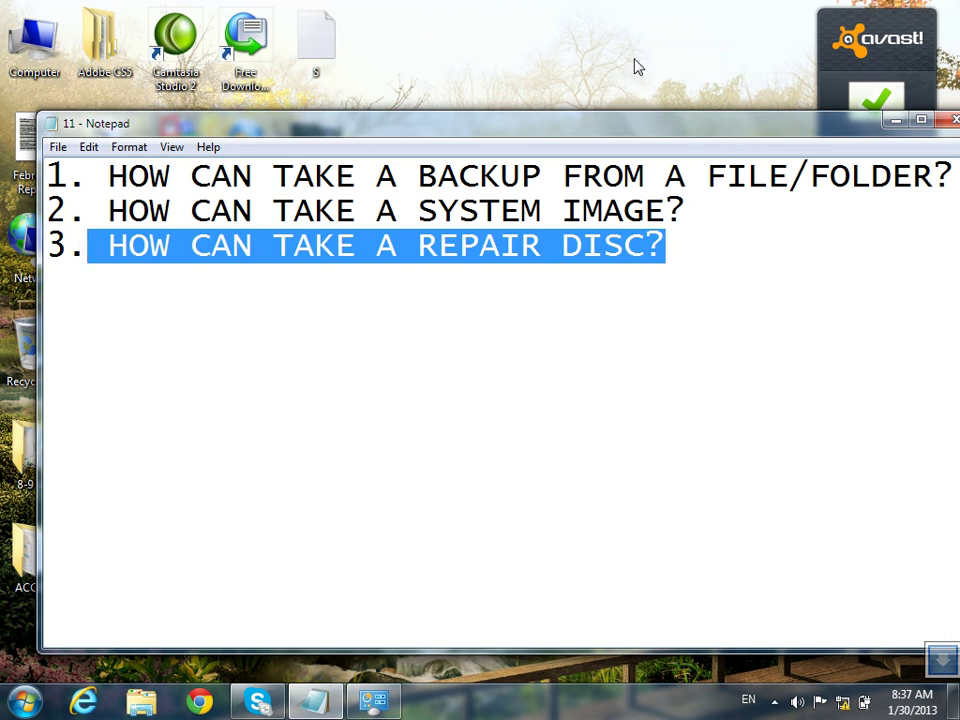
click(894, 120)
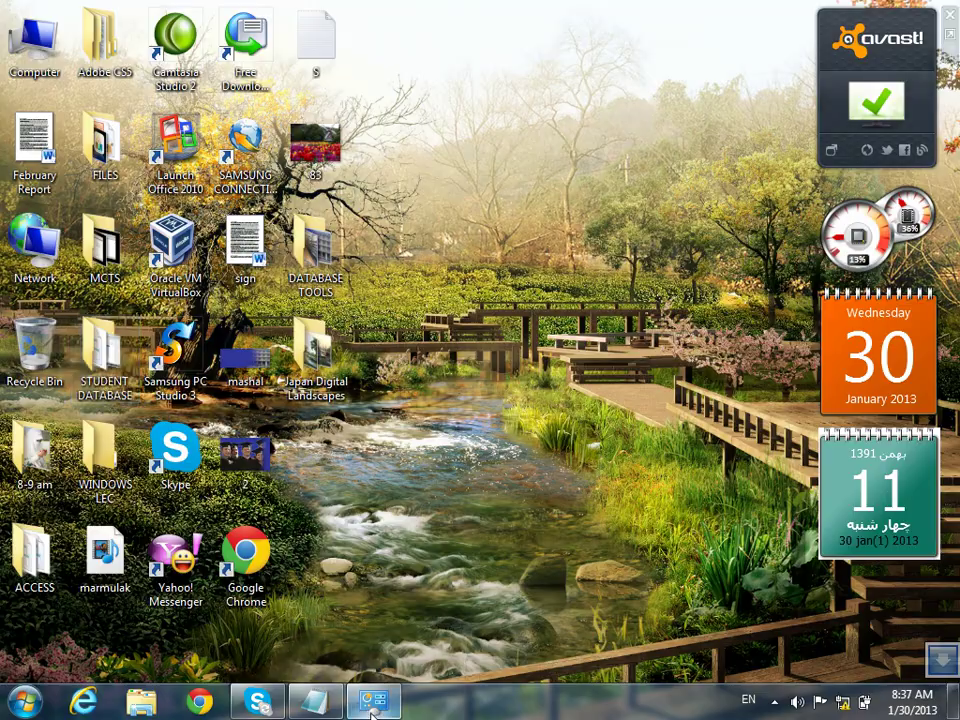
Start creating a system repair disc from Backup and Restore, choose DVD RW Drive (F:), and cancel the dialog
click(372, 700)
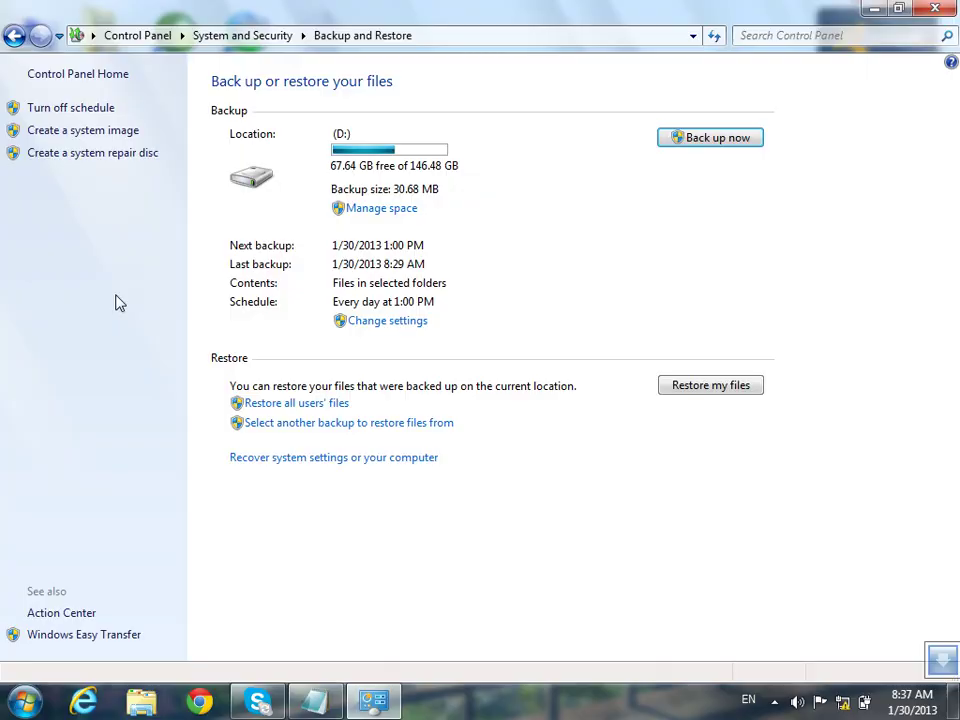
click(131, 156)
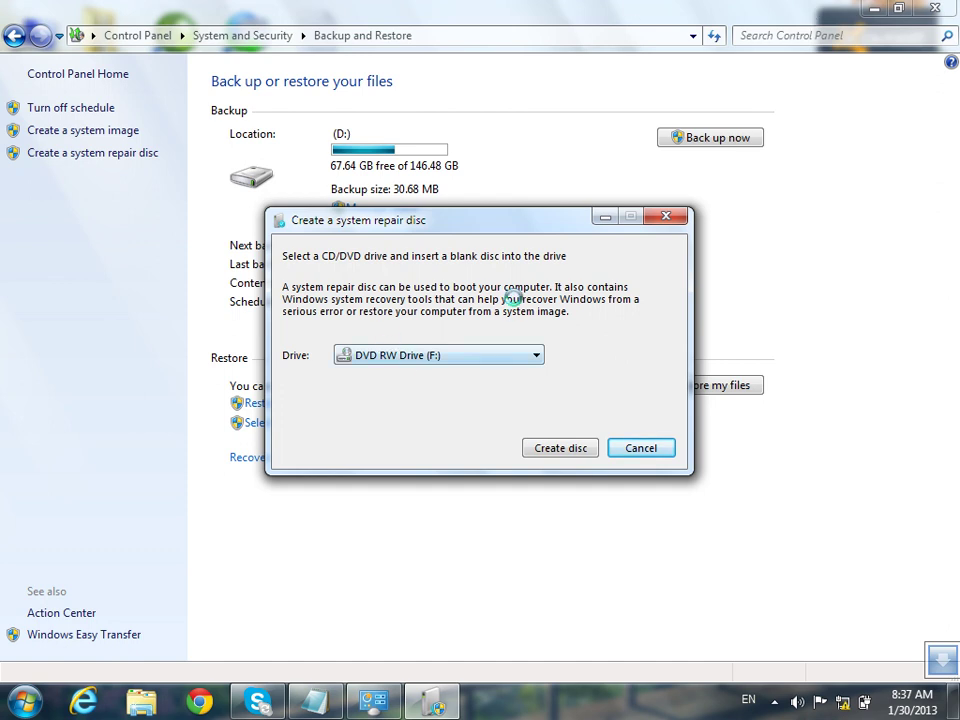
drag(534, 229, 672, 241)
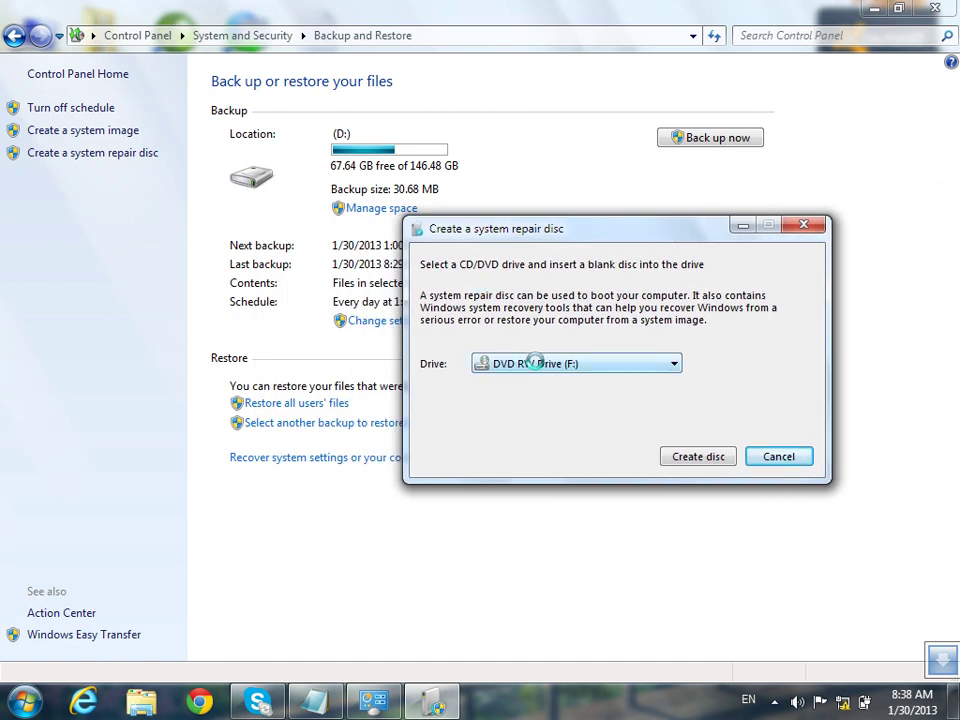
click(500, 364)
click(522, 382)
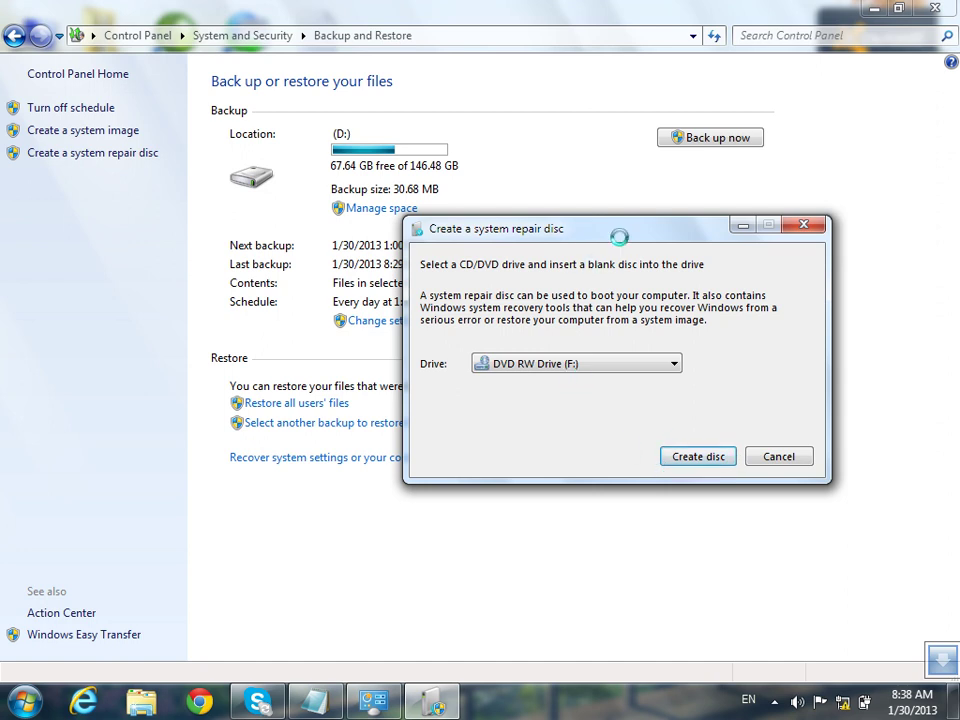
drag(617, 238, 613, 211)
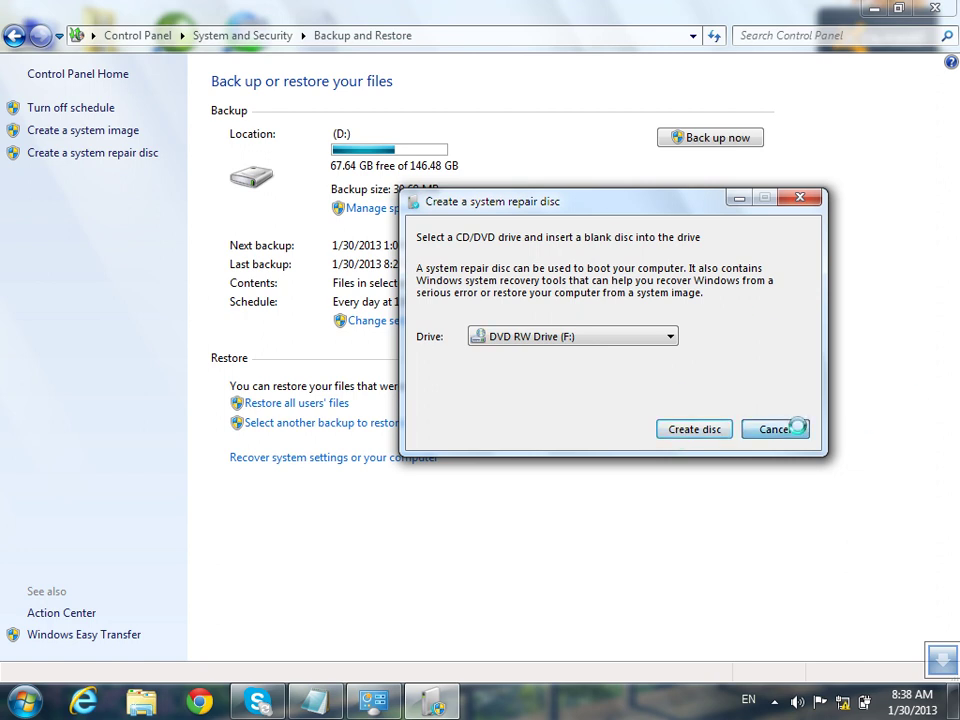
click(795, 427)
Return to the Notepad question list, highlight the system image question, and minimize the window
click(315, 700)
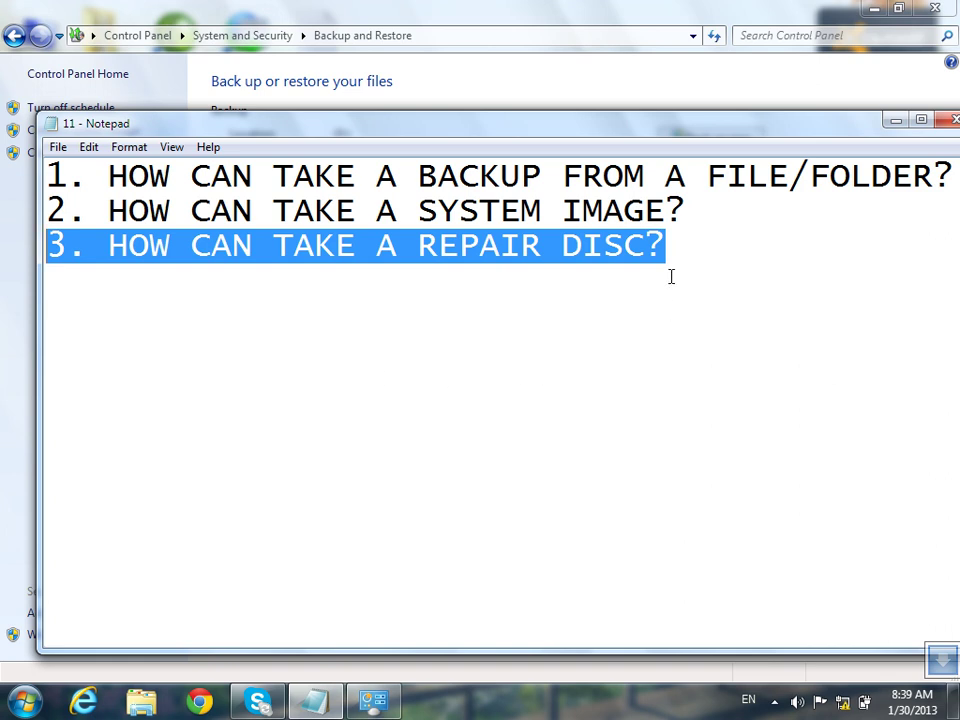
drag(688, 209, 153, 213)
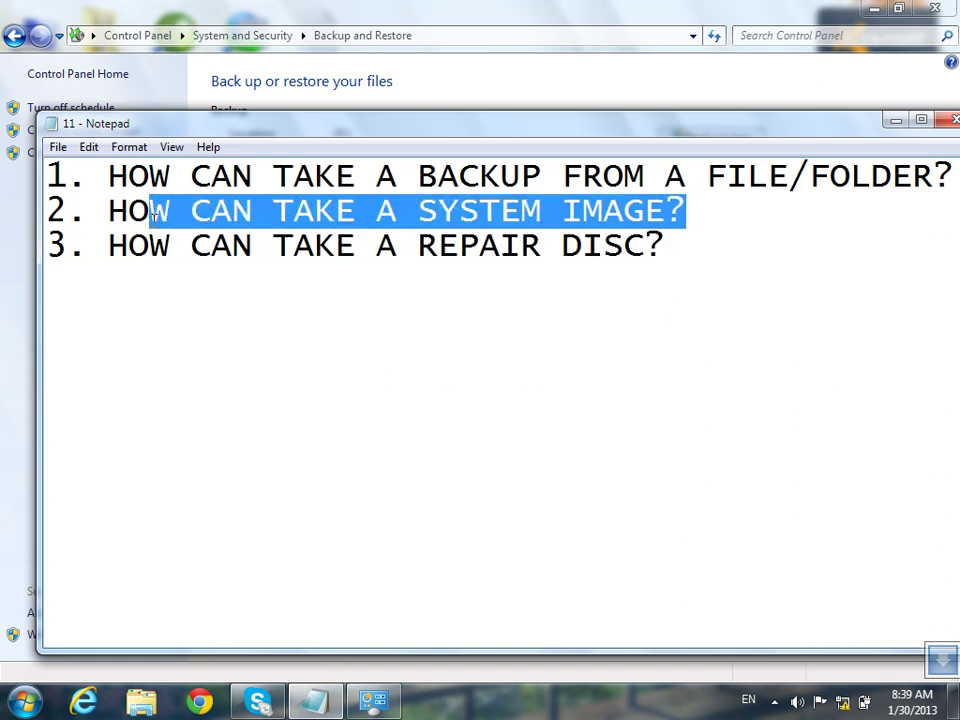
click(905, 123)
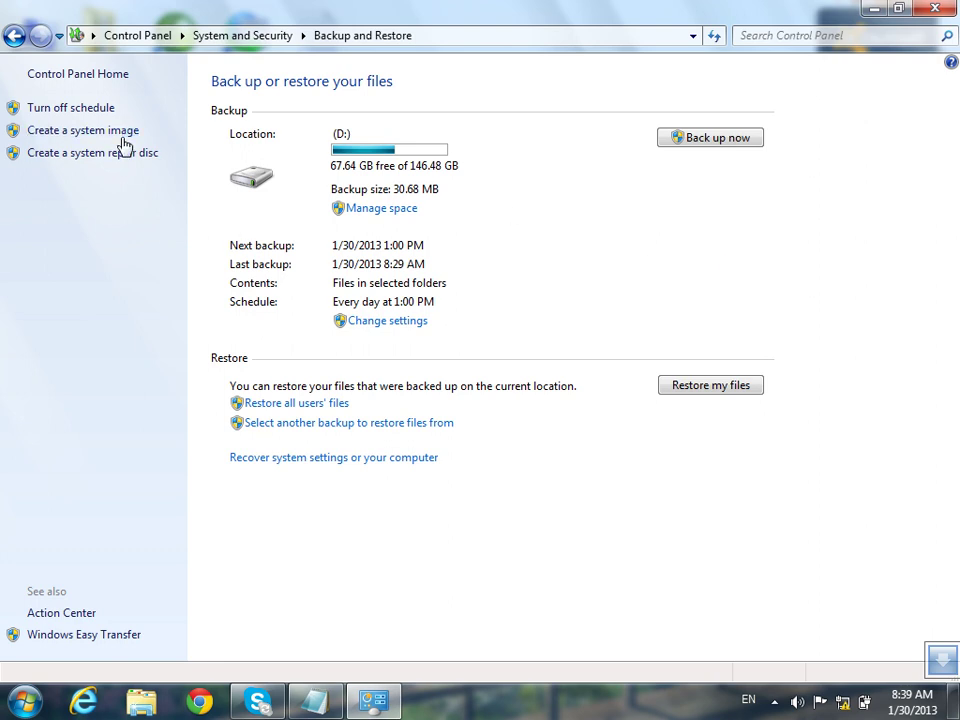
Start the Create a system image wizard and set Local Disk (D:) as the hard disk for saving the backup
drag(572, 6, 558, 44)
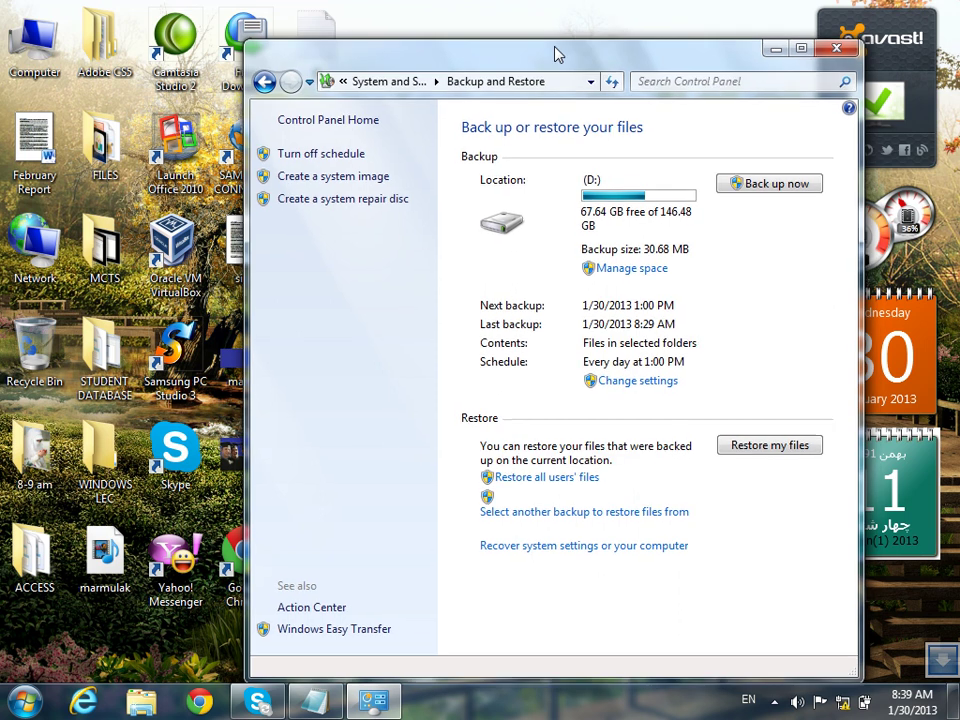
double_click(550, 60)
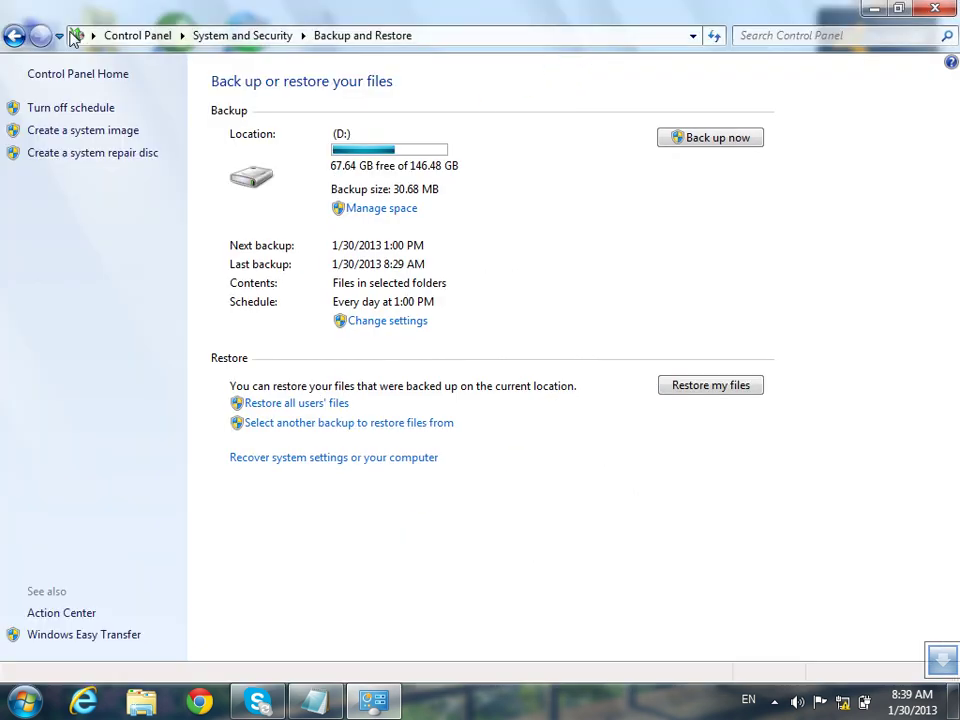
click(92, 134)
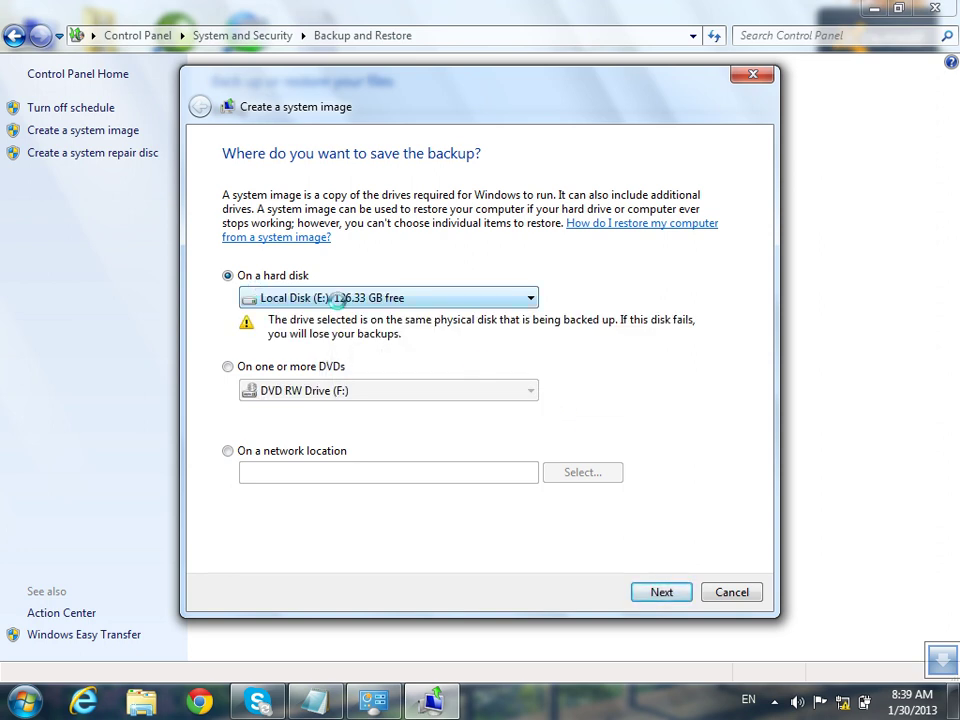
click(338, 298)
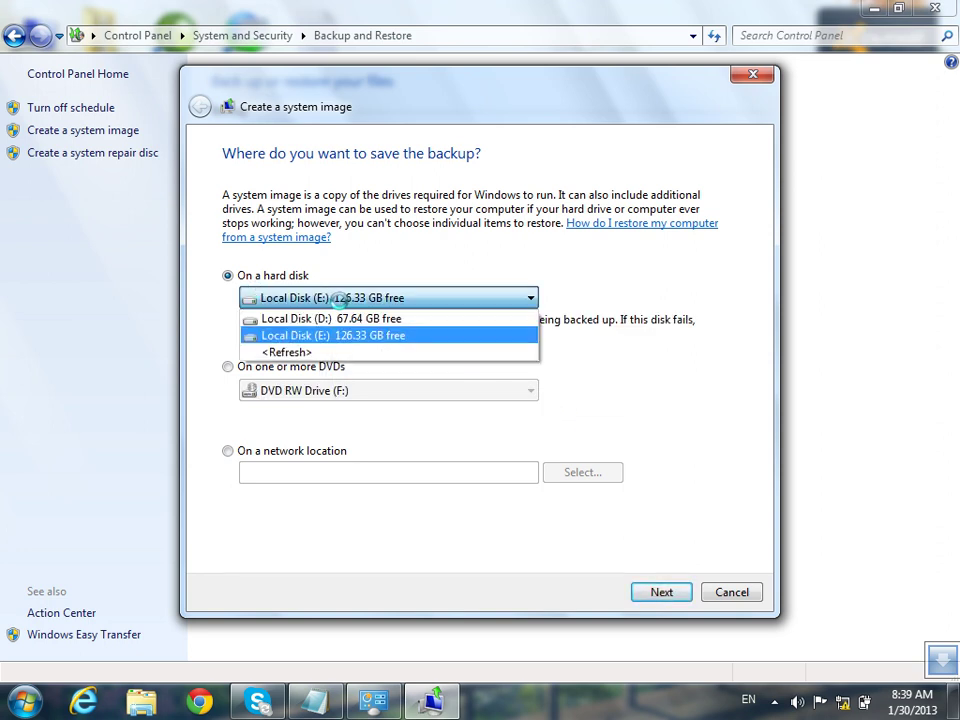
click(265, 317)
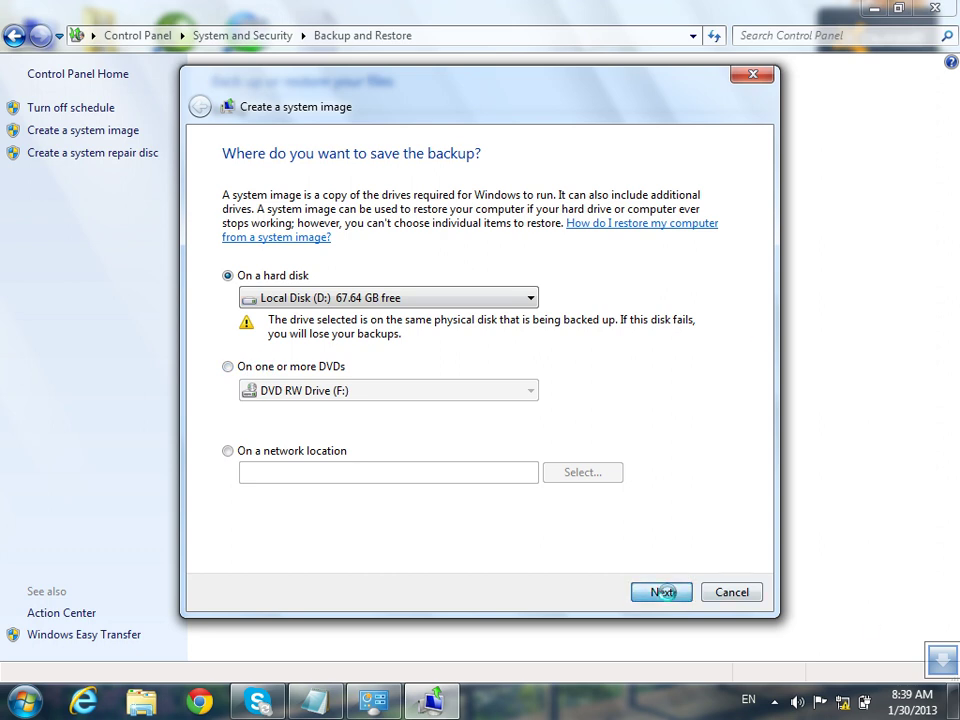
click(662, 592)
Include the (E:) and Practice (G:) drives in the system image backup
drag(511, 98, 636, 78)
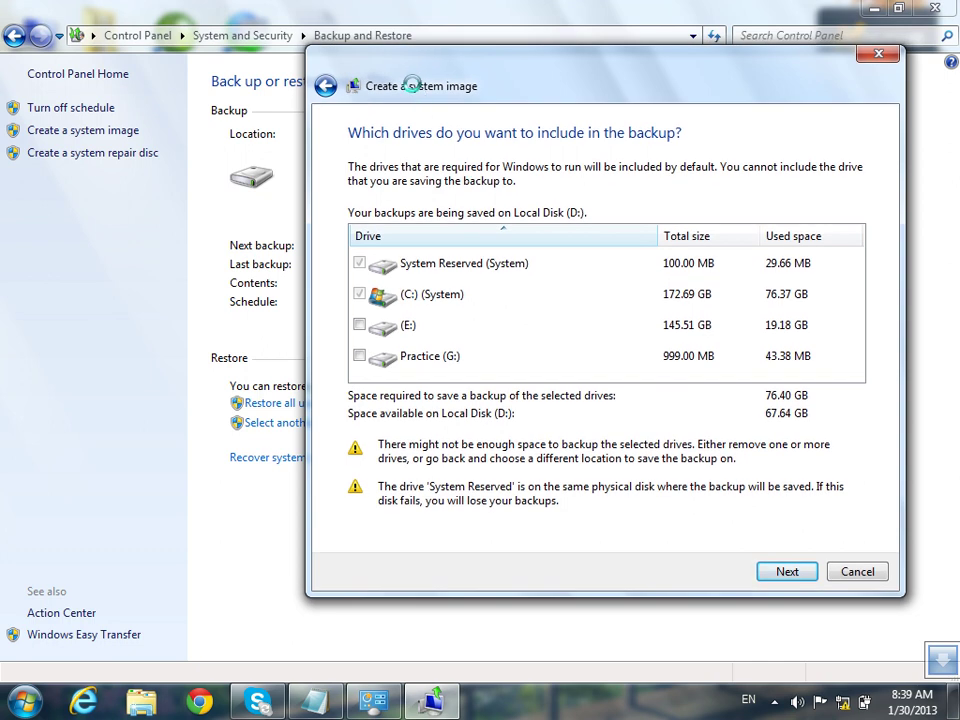
drag(411, 90, 411, 127)
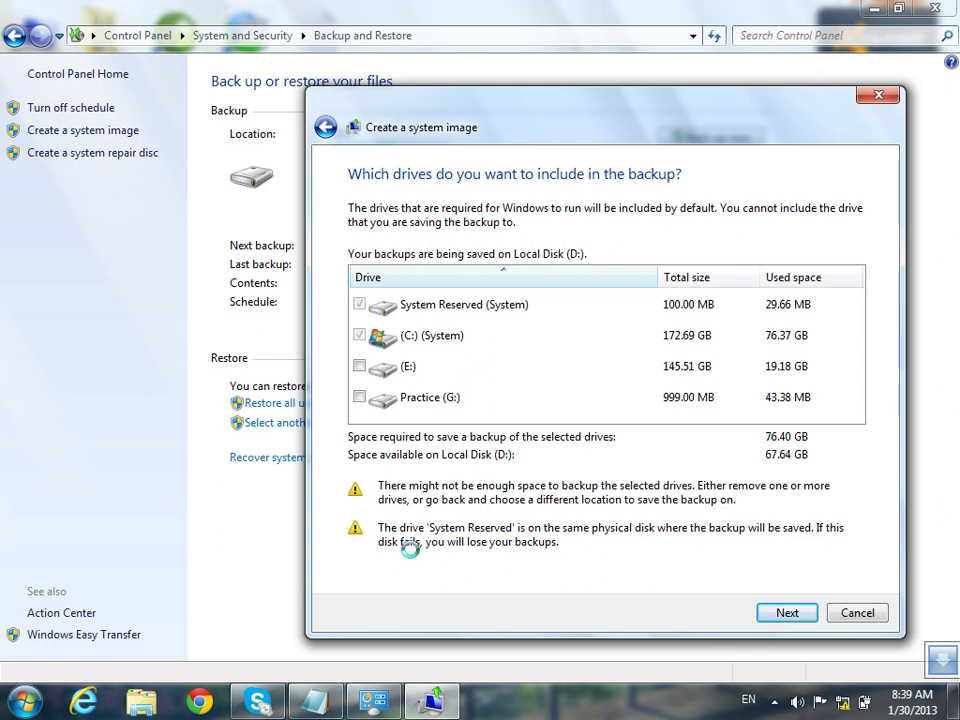
click(359, 366)
click(355, 397)
Open Computer, check the space on Practice (G:) and Local Disk (E:), and close the window
key(super)
click(257, 311)
click(733, 298)
click(527, 308)
mouse_move(141, 701)
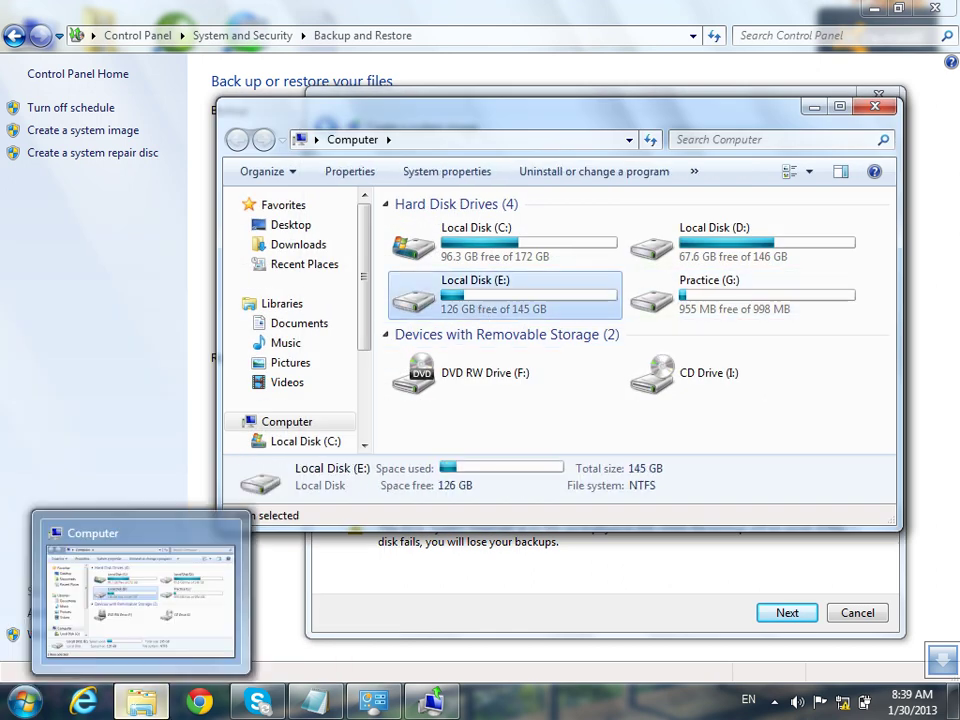
click(875, 106)
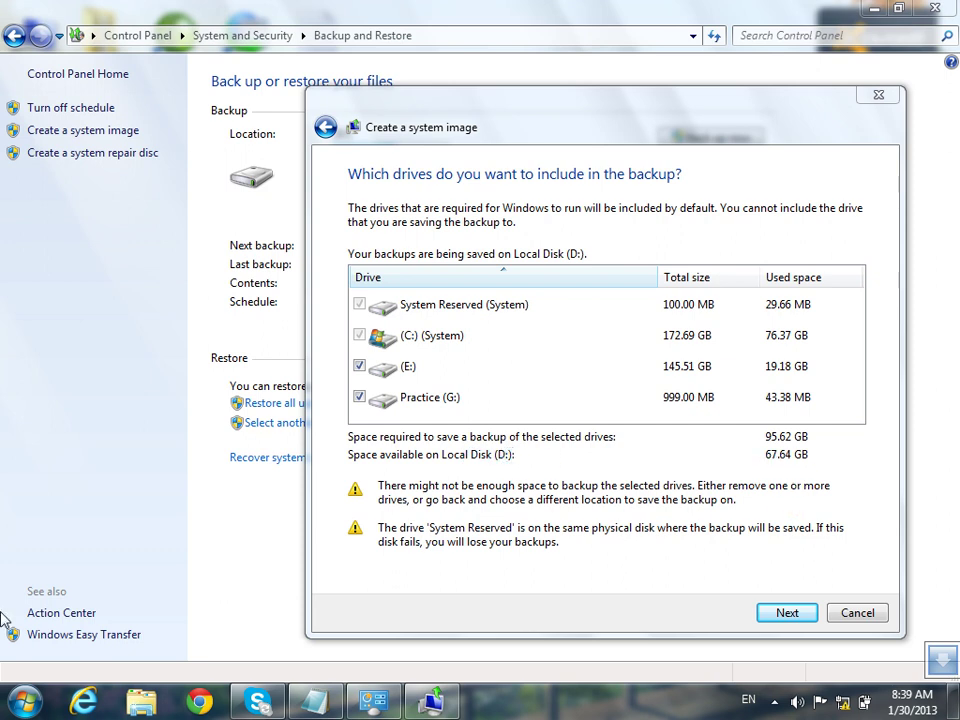
Reopen Computer to check the free space on Local Disk (D:), and close the window
key(super)
click(262, 480)
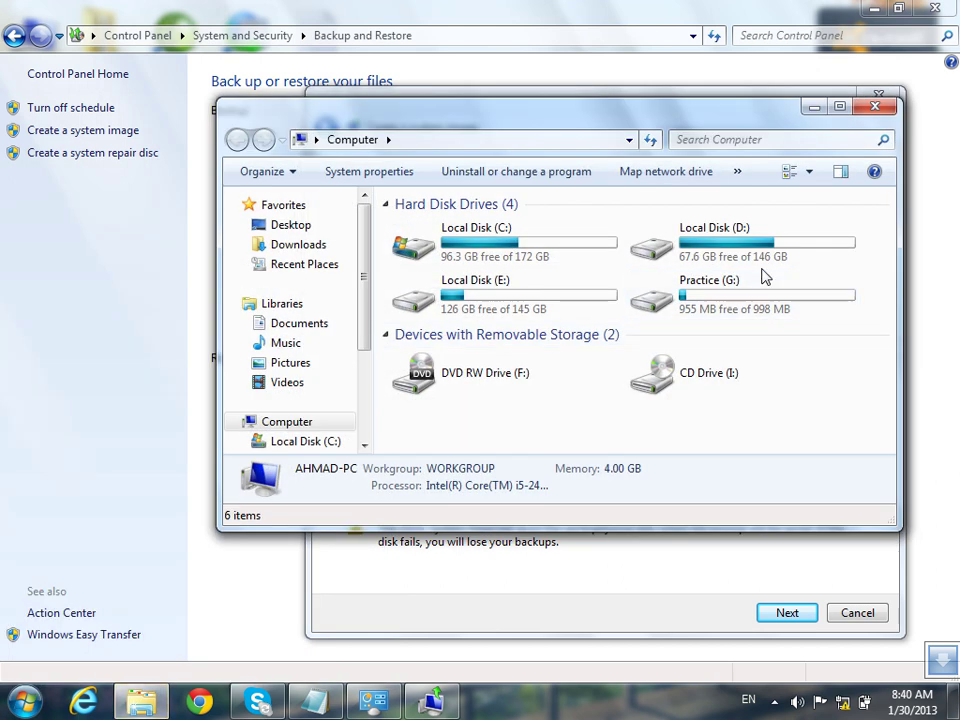
click(767, 262)
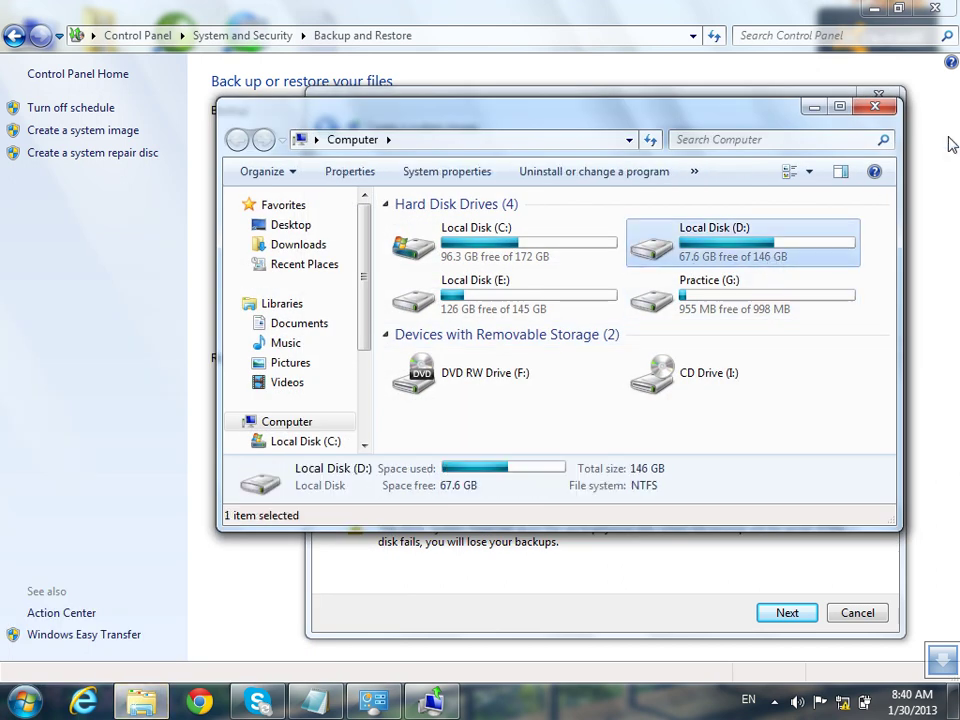
click(876, 106)
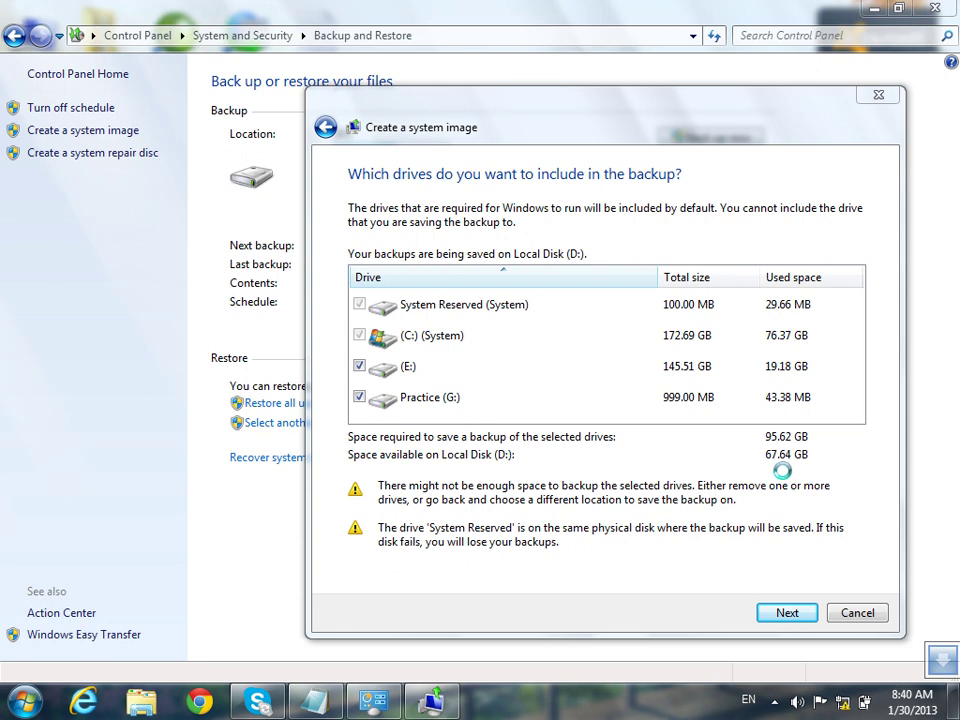
Exclude the (E:) and Practice (G:) drives from the system image backup
click(359, 366)
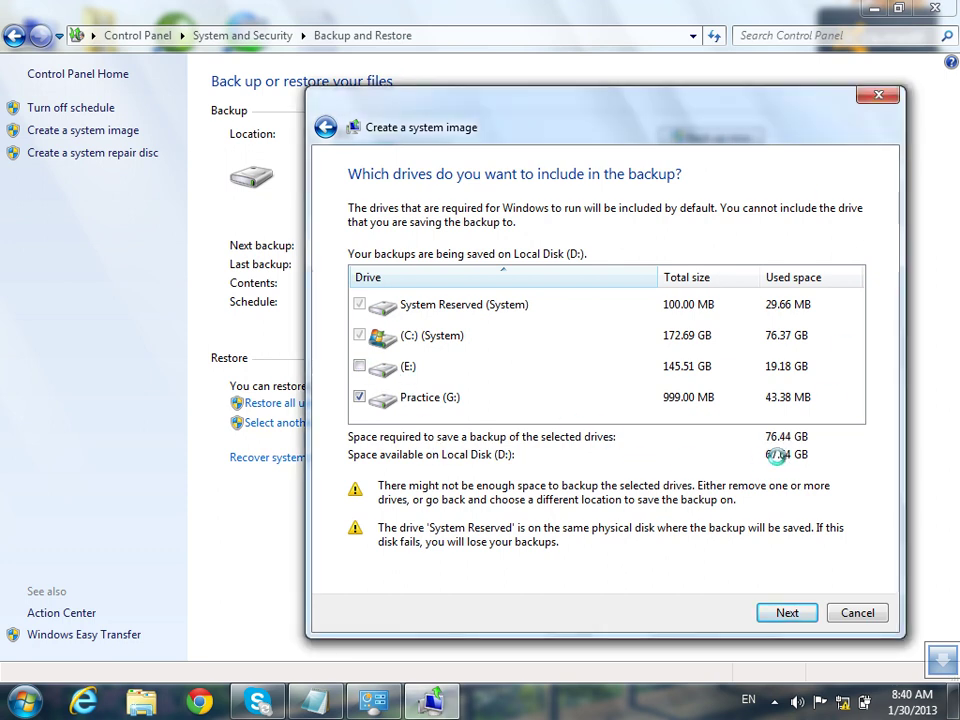
click(358, 398)
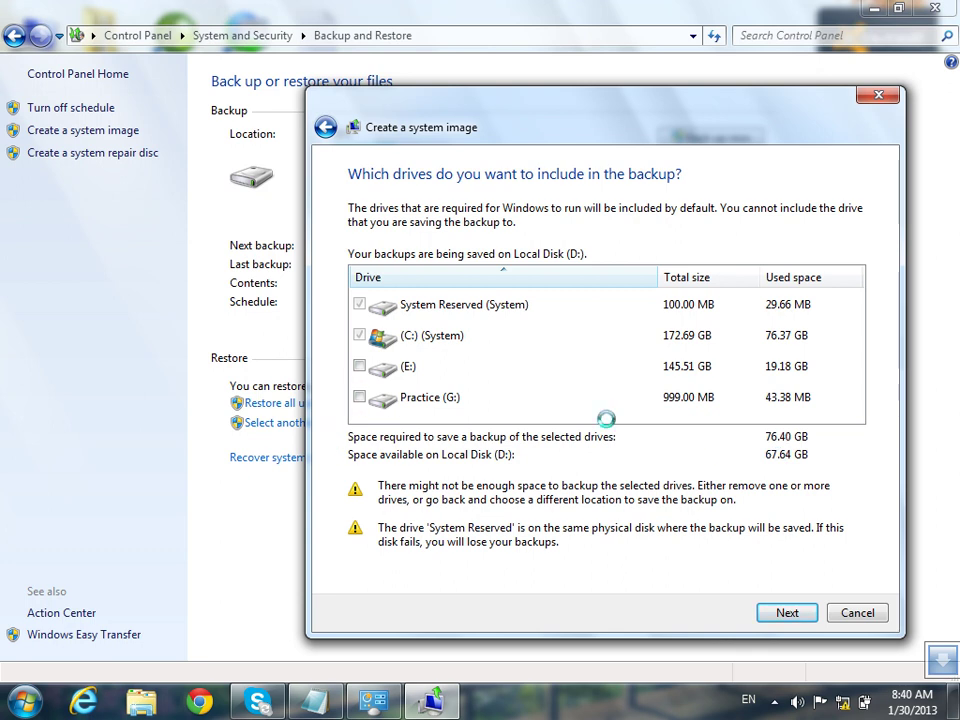